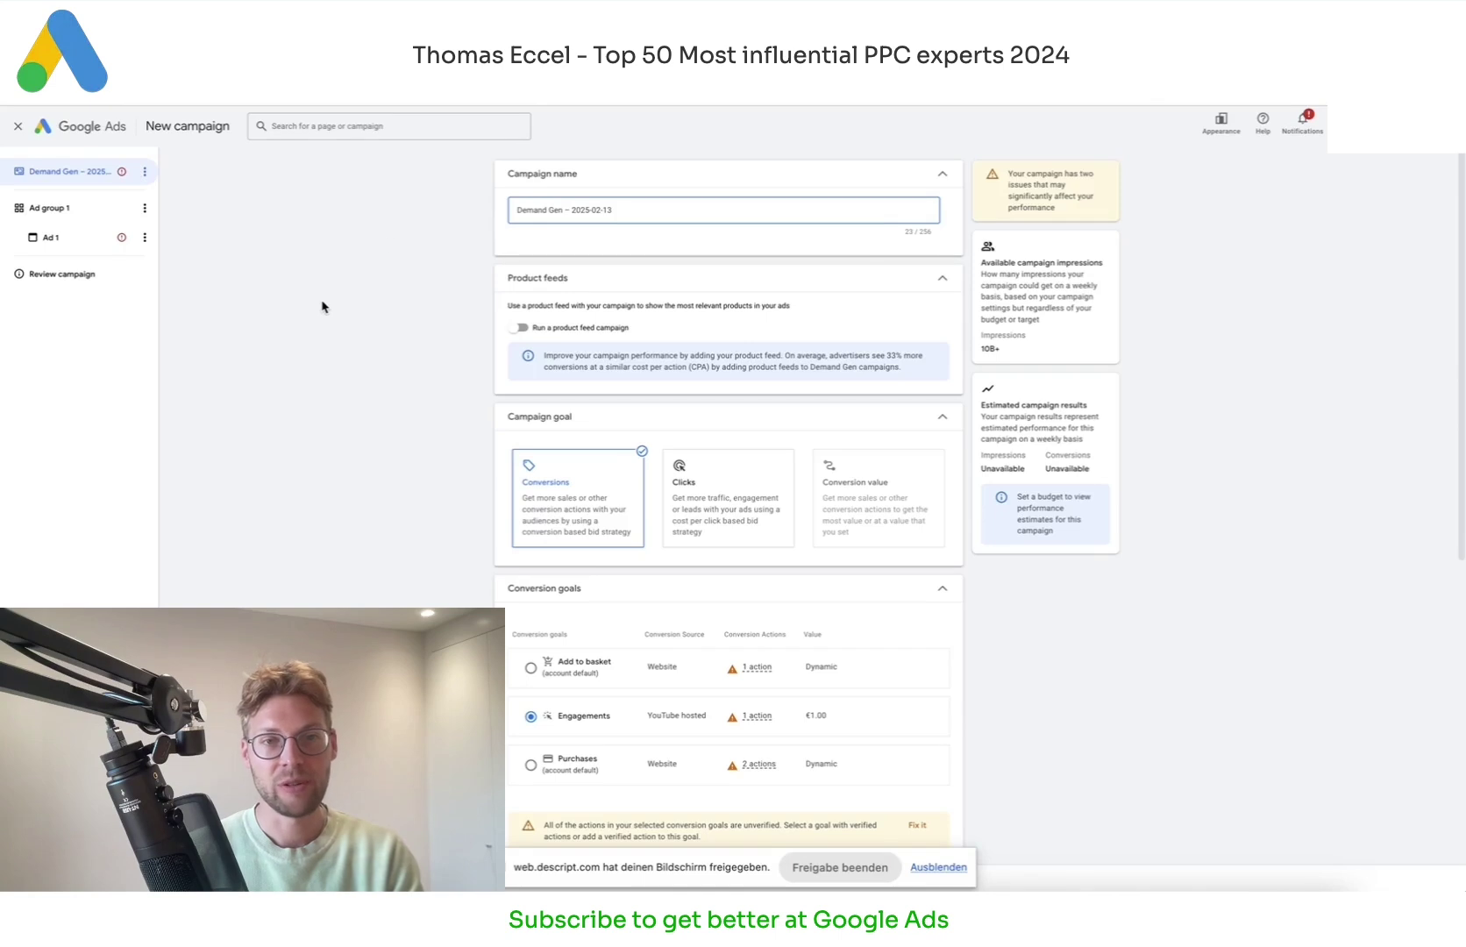
{"action": "left_click_drag", "start_coordinate": [681, 210], "coordinate": [443, 219]}
{"action": "left_click", "coordinate": [417, 343]}
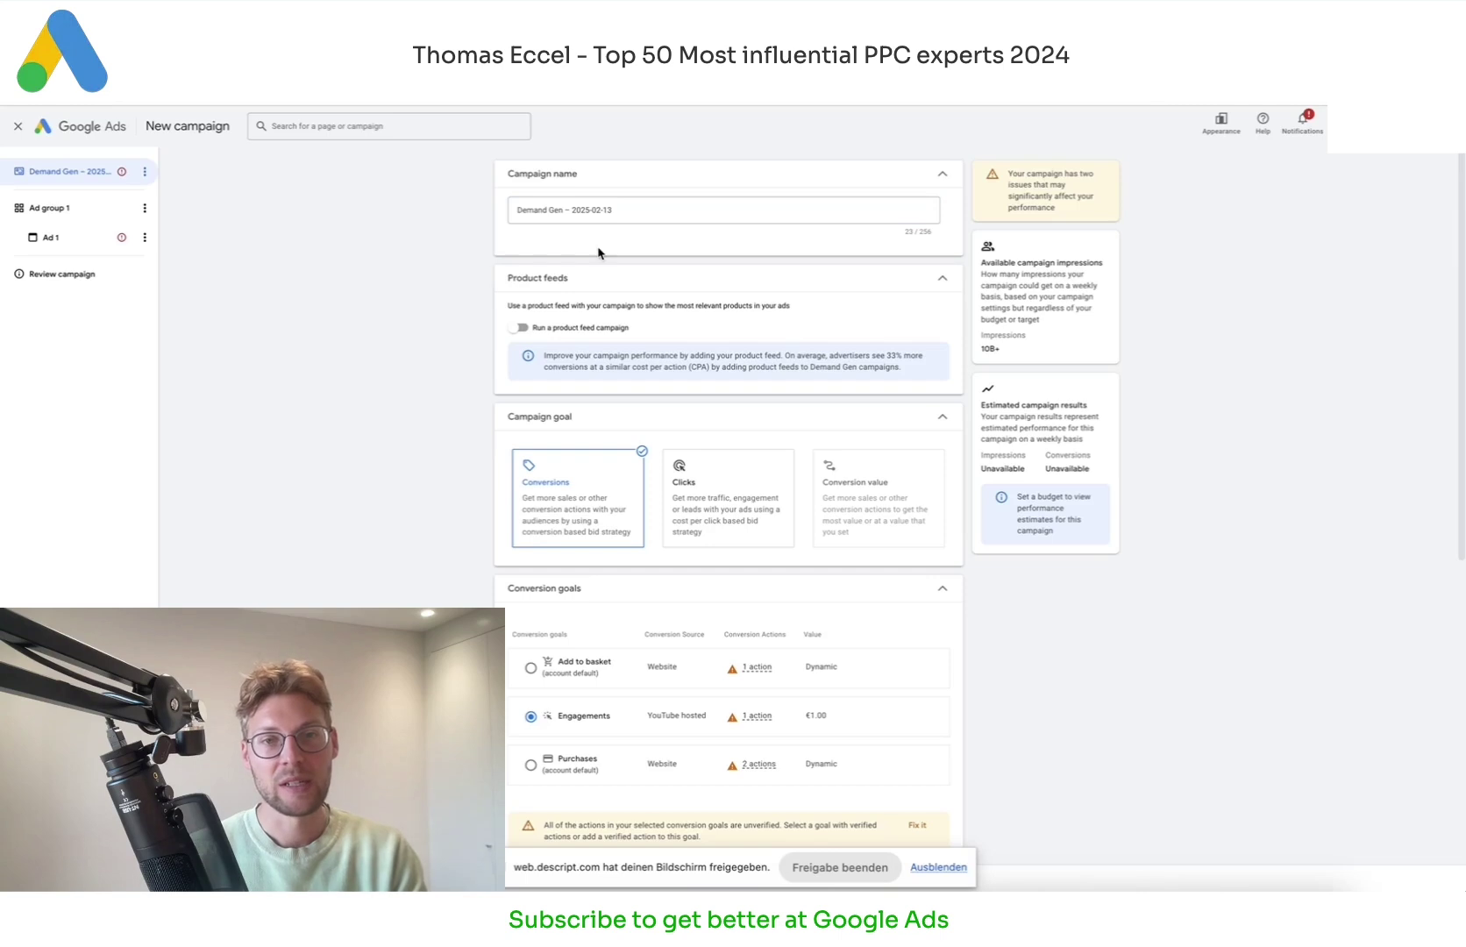
{"action": "left_click_drag", "start_coordinate": [622, 210], "coordinate": [451, 206]}
{"action": "left_click", "coordinate": [441, 281]}
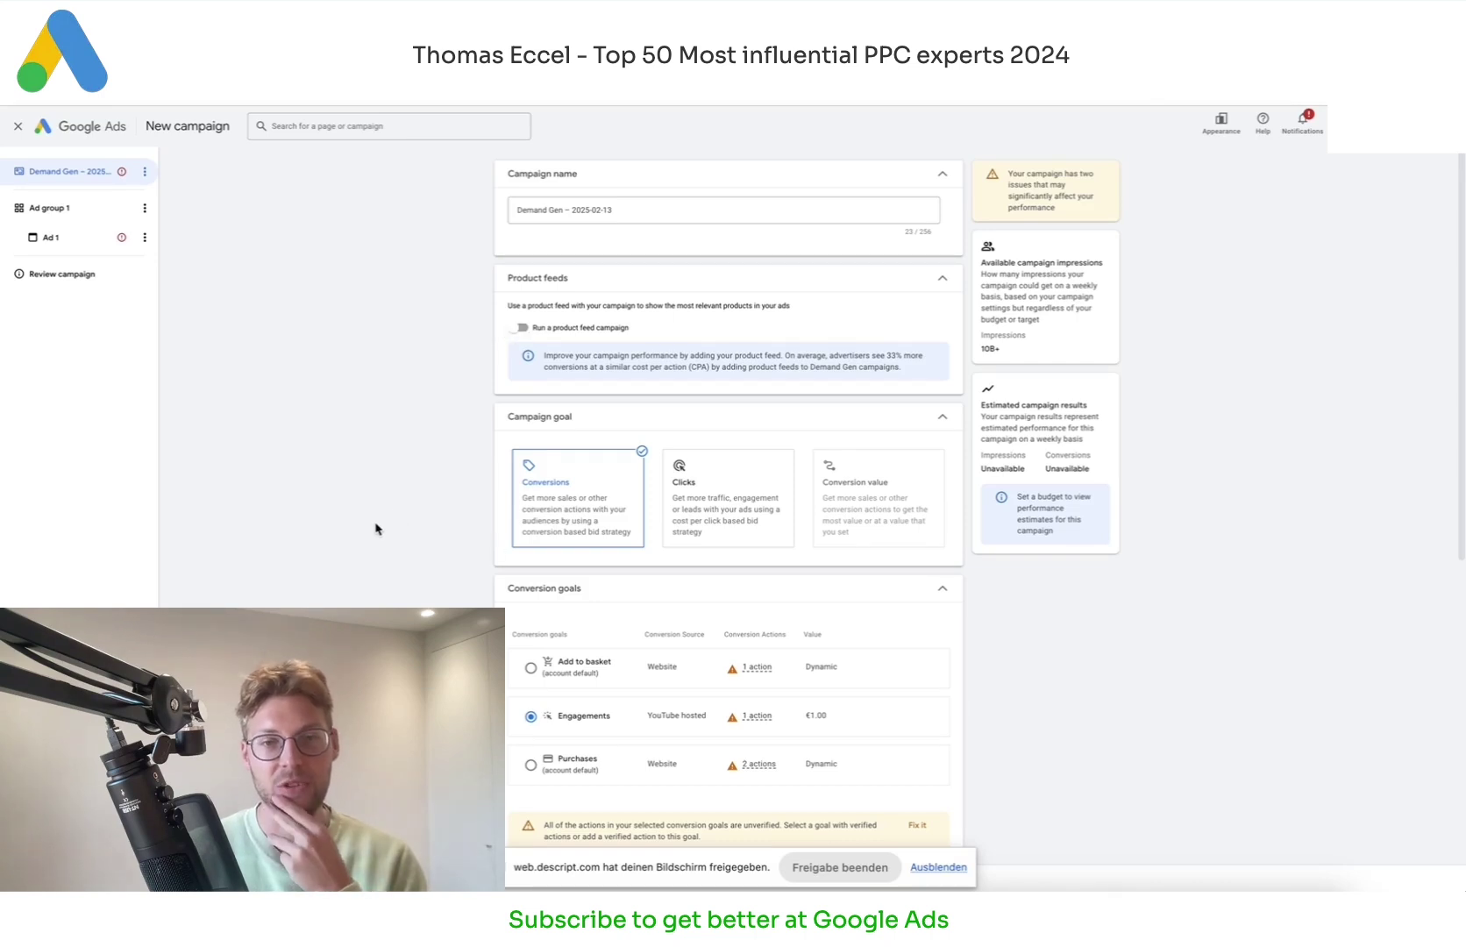
{"action": "scroll", "coordinate": [373, 390], "scroll_direction": "down", "scroll_amount": 1}
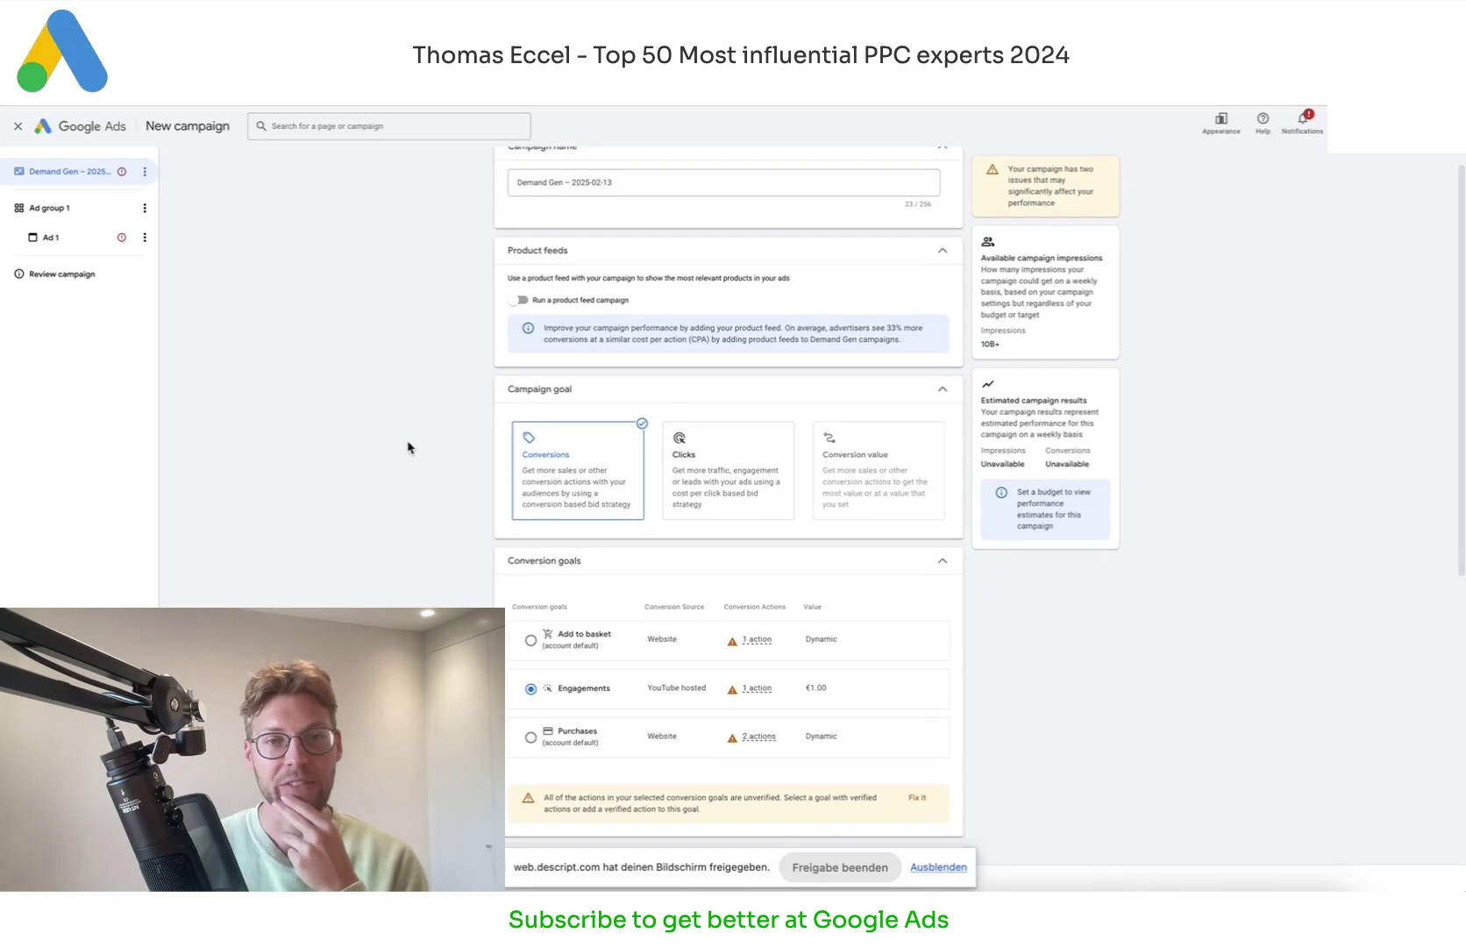
{"action": "scroll", "coordinate": [419, 437], "scroll_direction": "up", "scroll_amount": 1}
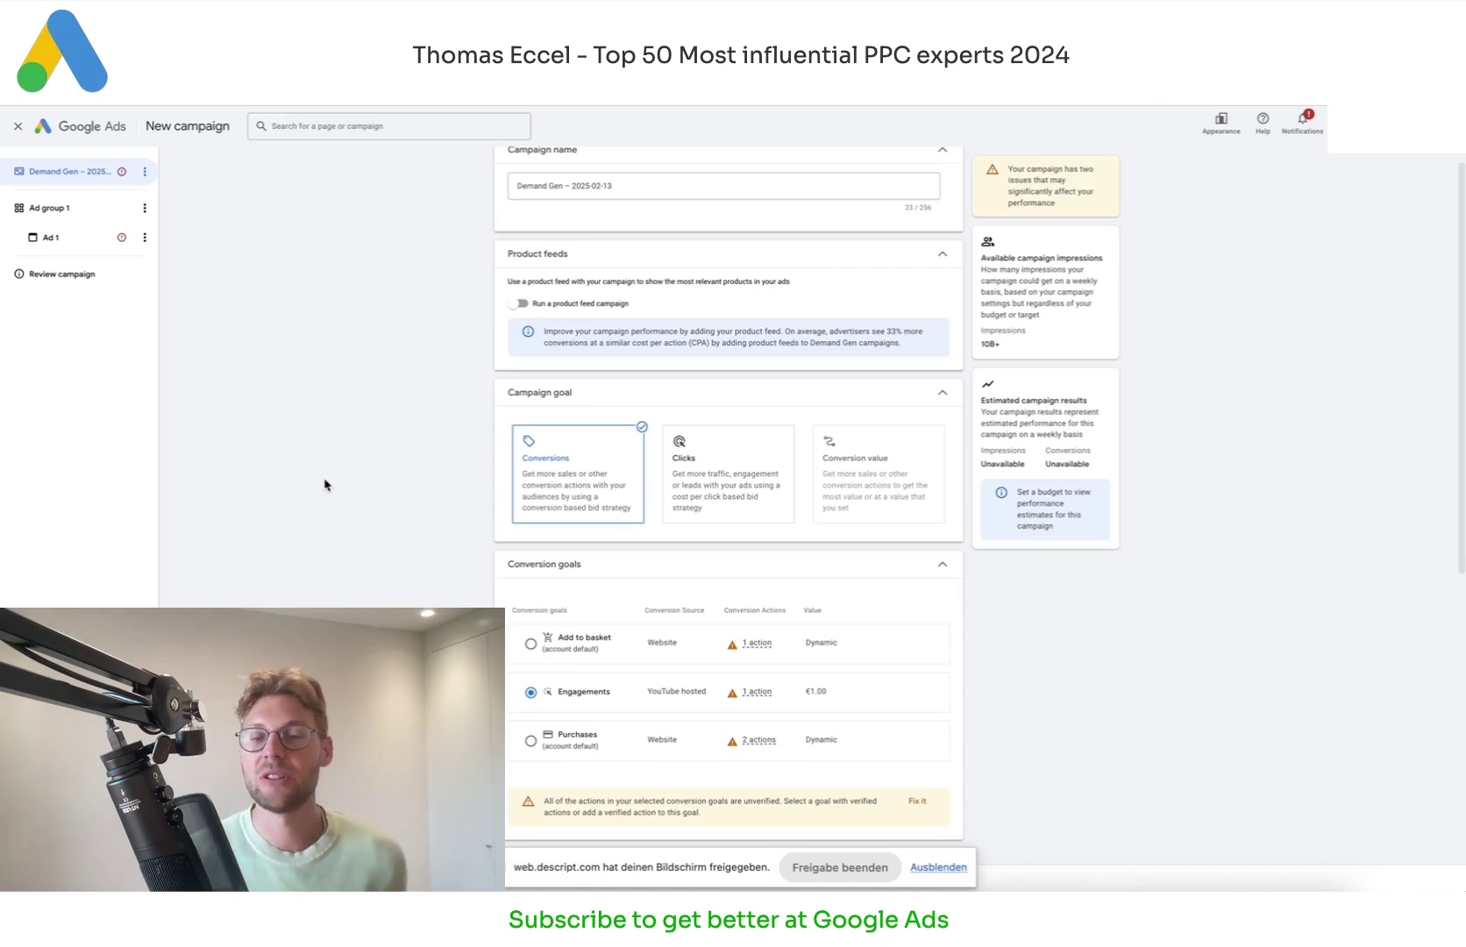
Step: Enable the optional target cost per action for the campaign and set it to €120
{"action": "scroll", "coordinate": [324, 489], "scroll_direction": "down", "scroll_amount": 5}
{"action": "scroll", "coordinate": [334, 438], "scroll_direction": "down", "scroll_amount": 2}
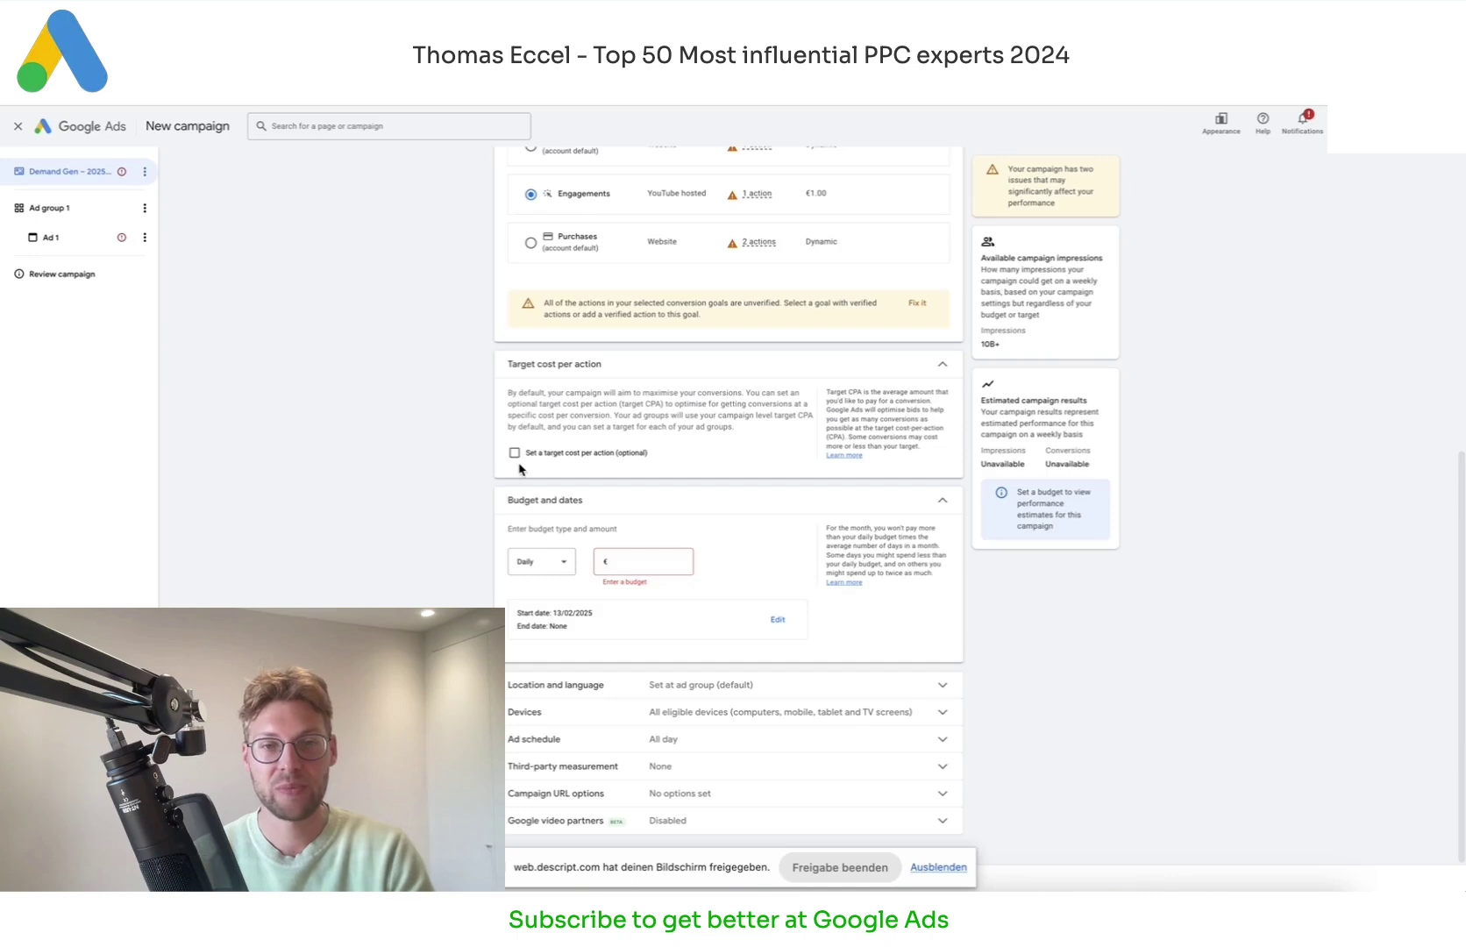
{"action": "left_click", "coordinate": [517, 458]}
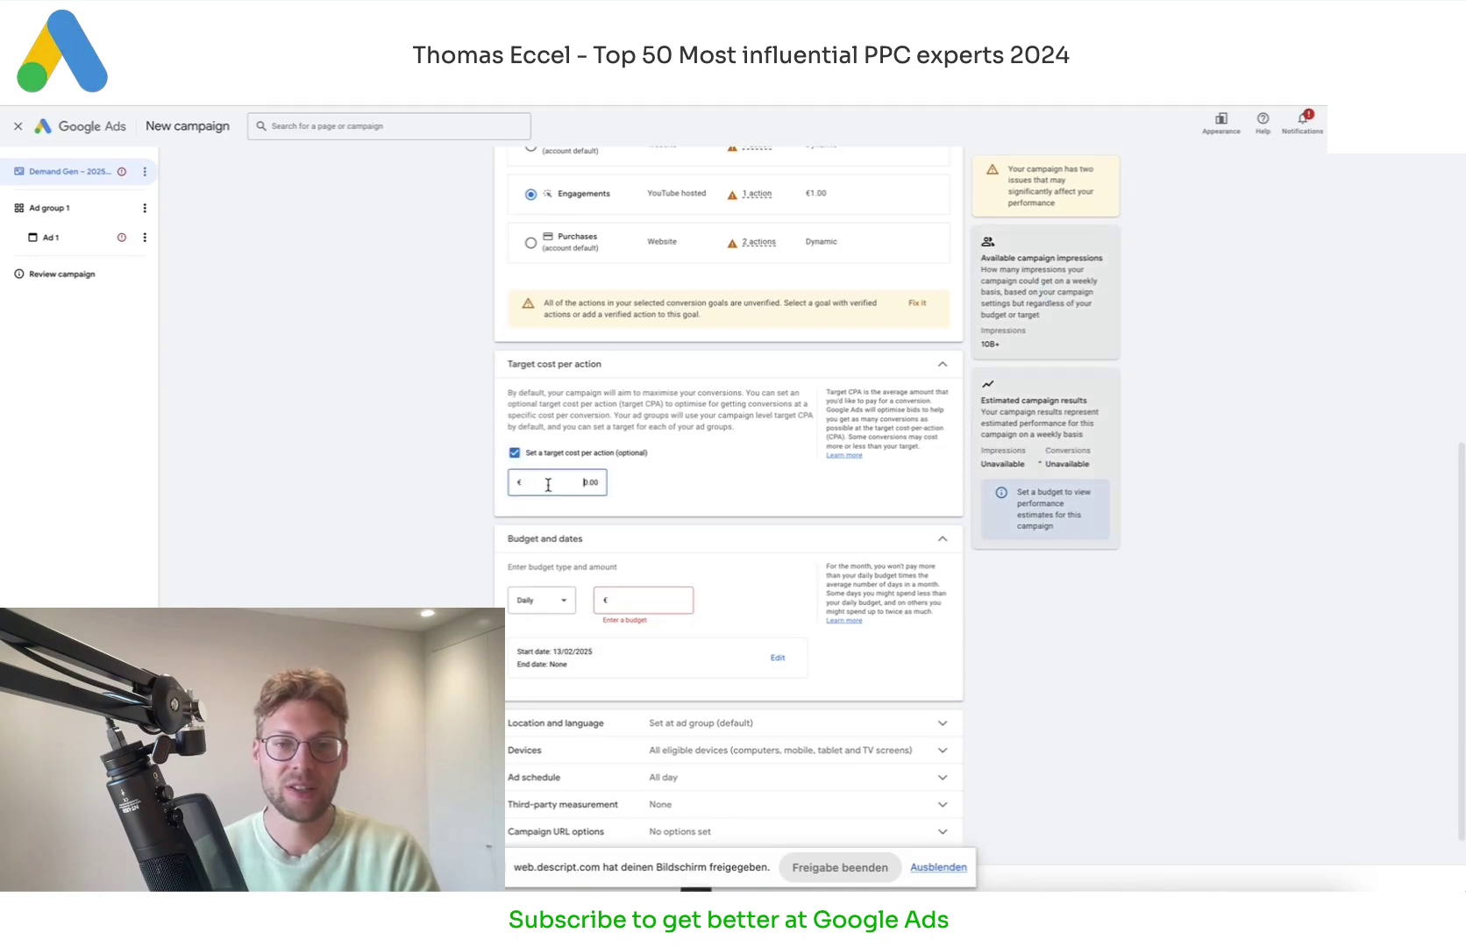
{"action": "left_click", "coordinate": [544, 482]}
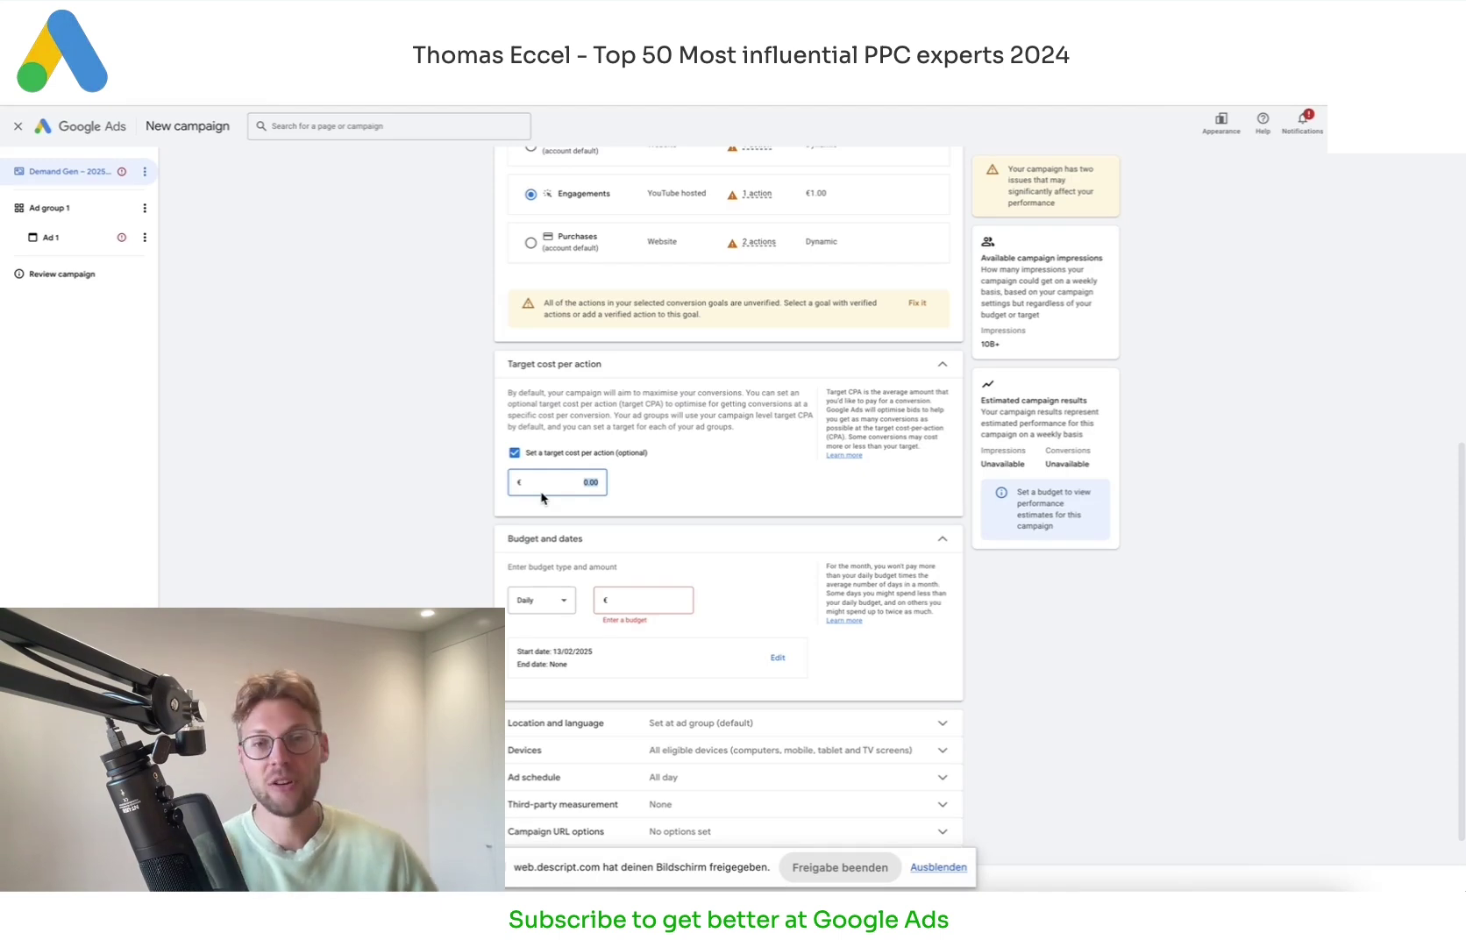
{"action": "type", "text": "120"}
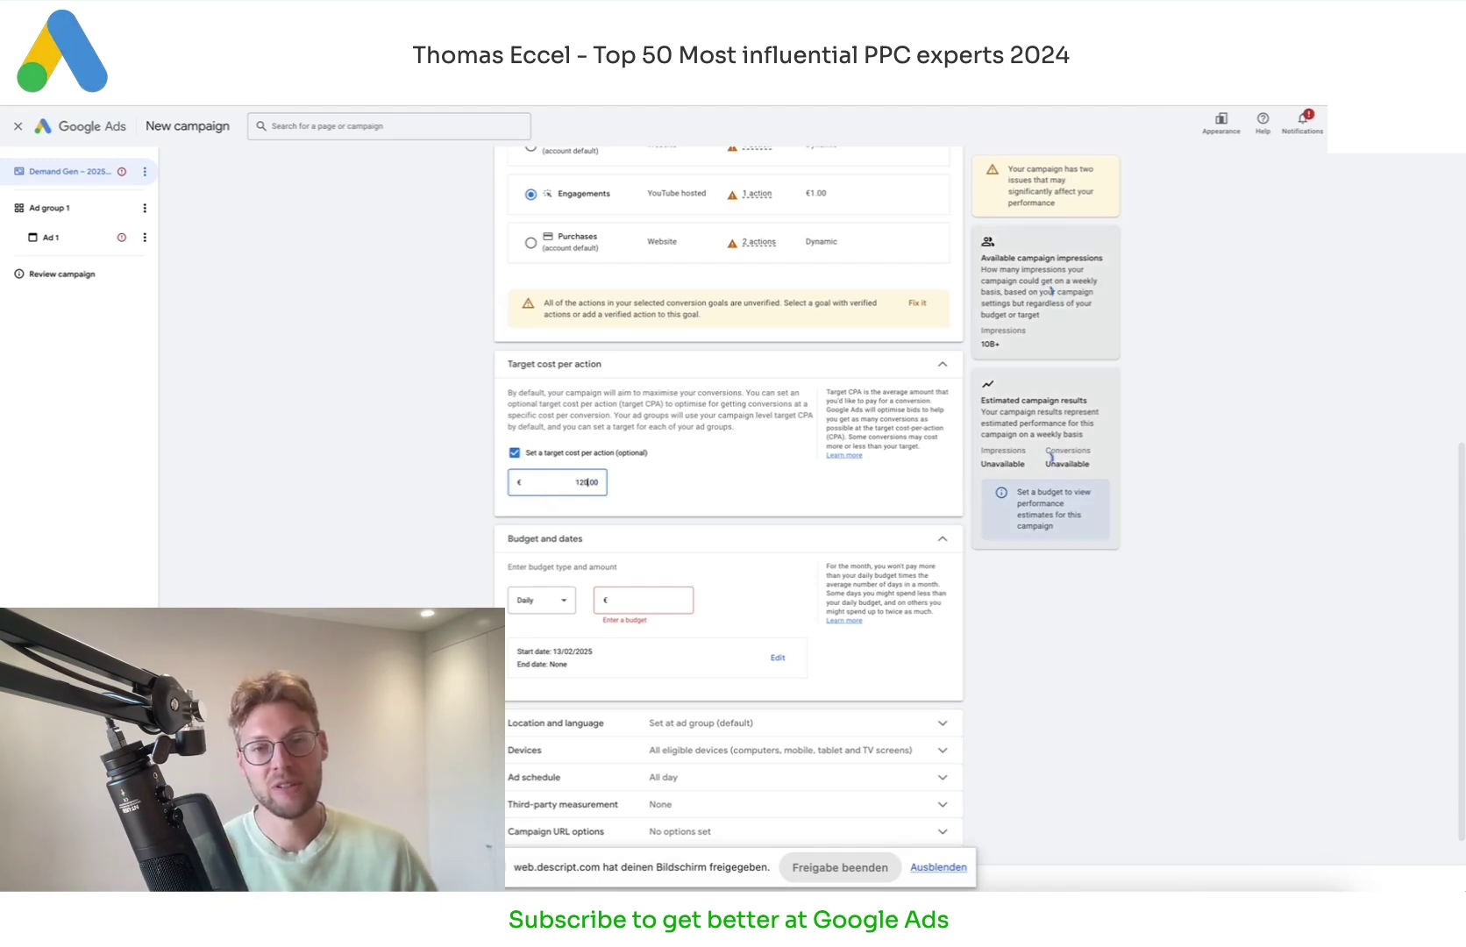
{"action": "left_click", "coordinate": [733, 416]}
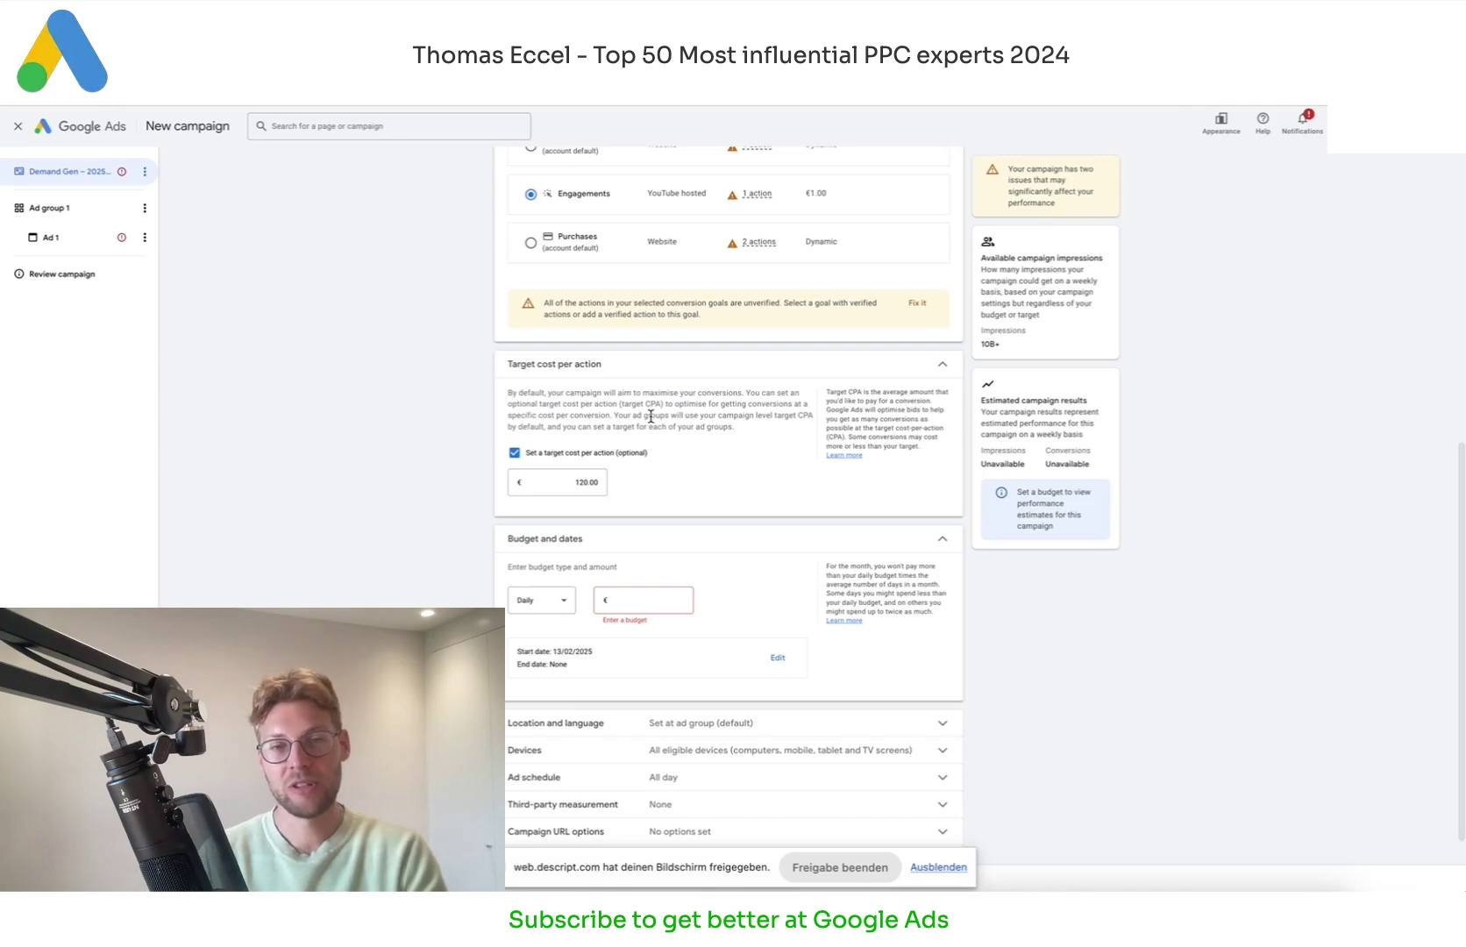
{"action": "left_click", "coordinate": [584, 483]}
Step: Set the campaign's daily budget to €50
{"action": "left_click", "coordinate": [775, 395]}
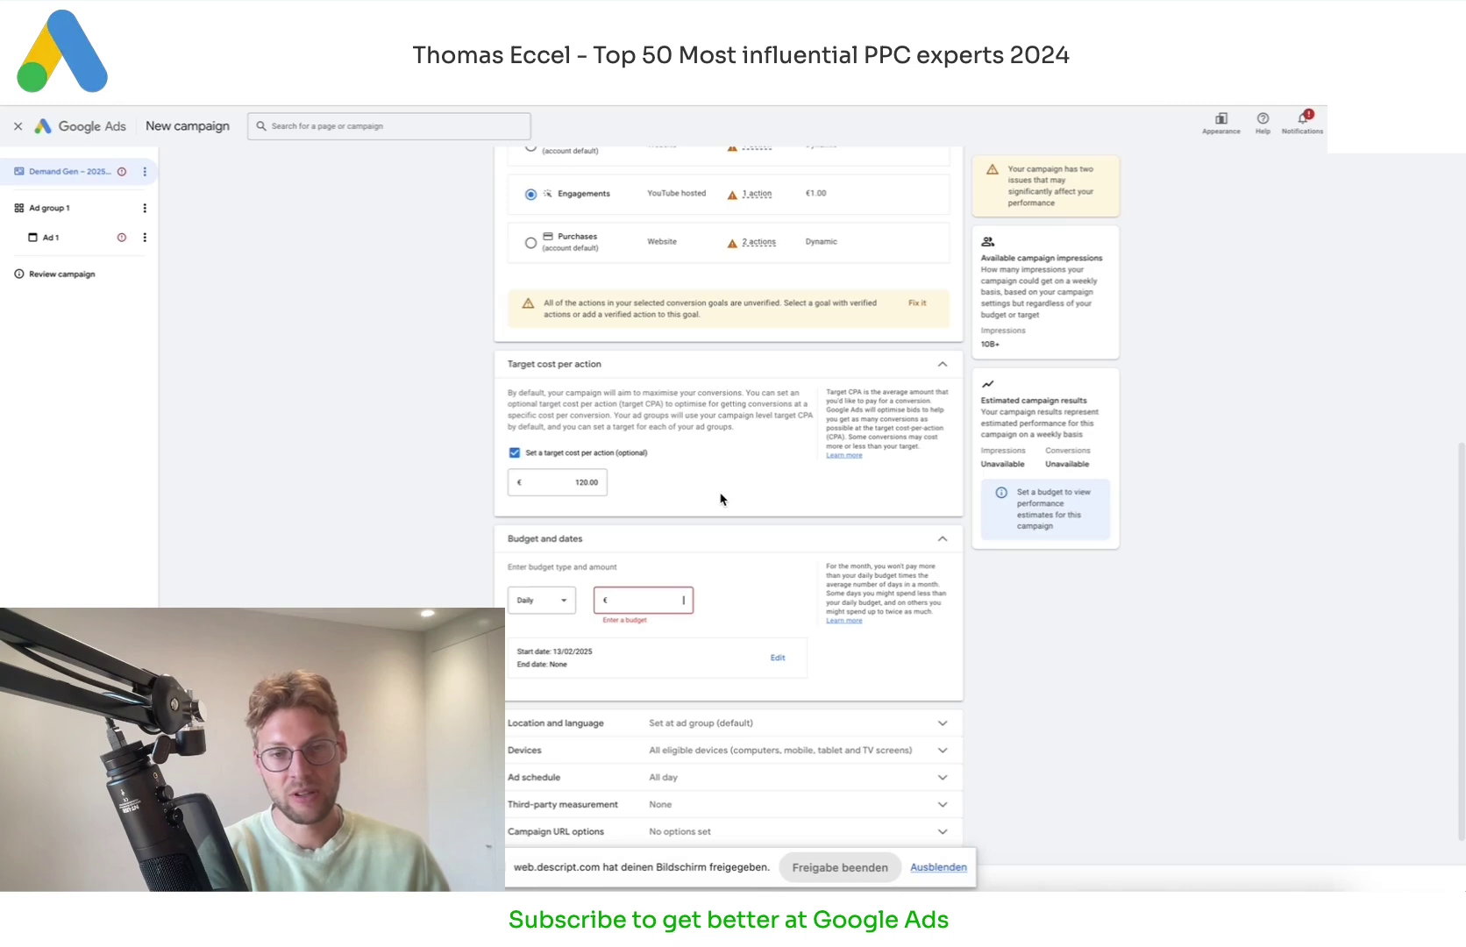
{"action": "type", "text": "50"}
{"action": "left_click", "coordinate": [759, 550]}
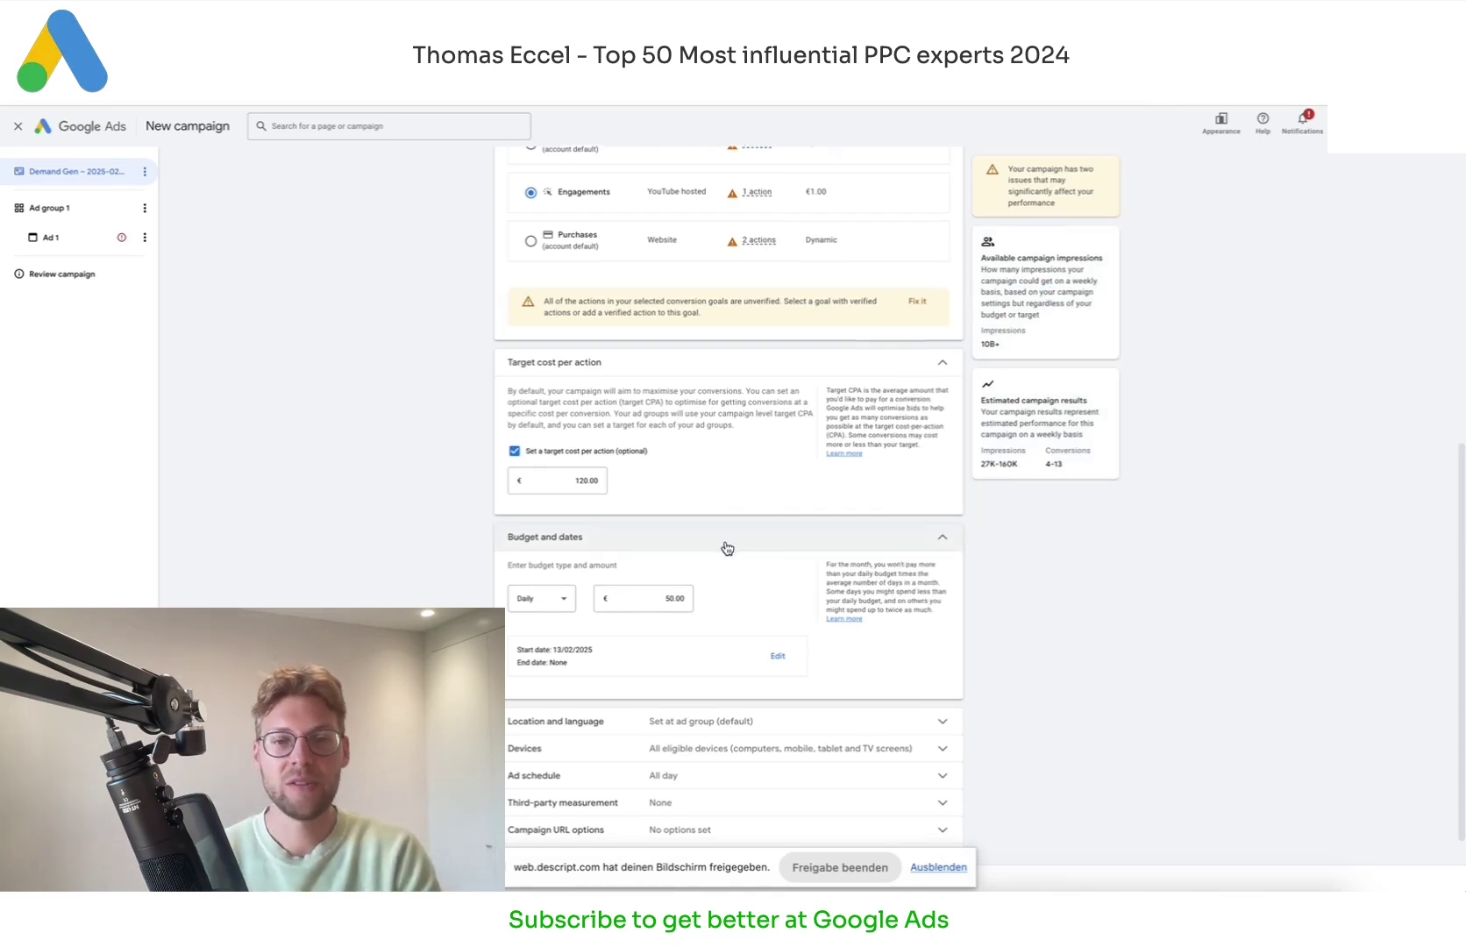
Step: Expand and review the campaign's location and language, devices, ad schedule, third-party measurement, URL options and Google video partners settings
{"action": "scroll", "coordinate": [726, 547], "scroll_direction": "down", "scroll_amount": 1}
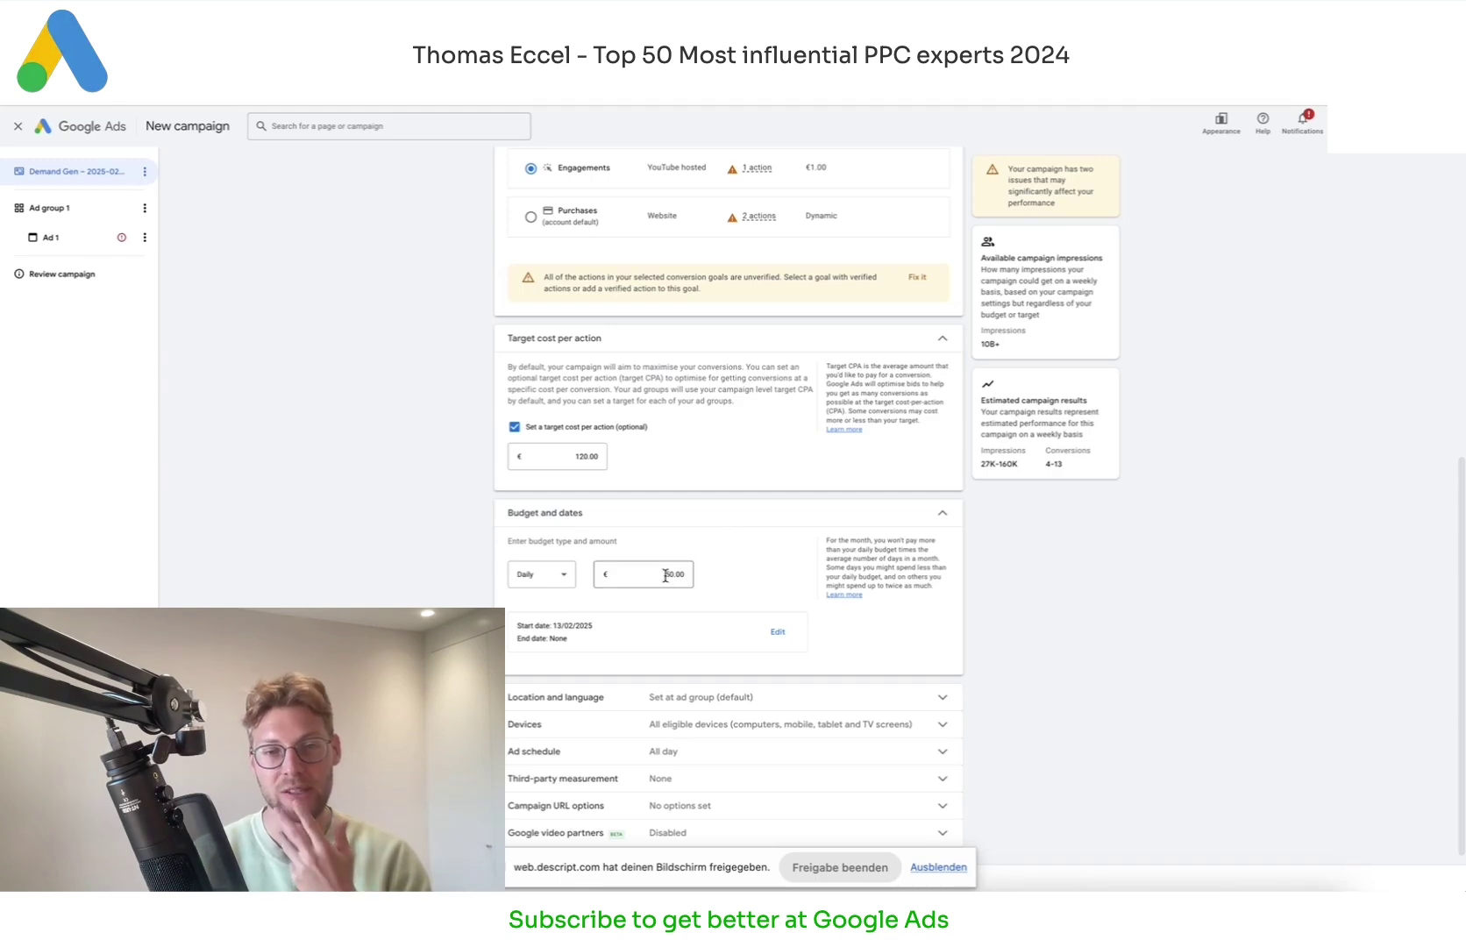
{"action": "scroll", "coordinate": [732, 561], "scroll_direction": "down", "scroll_amount": 1}
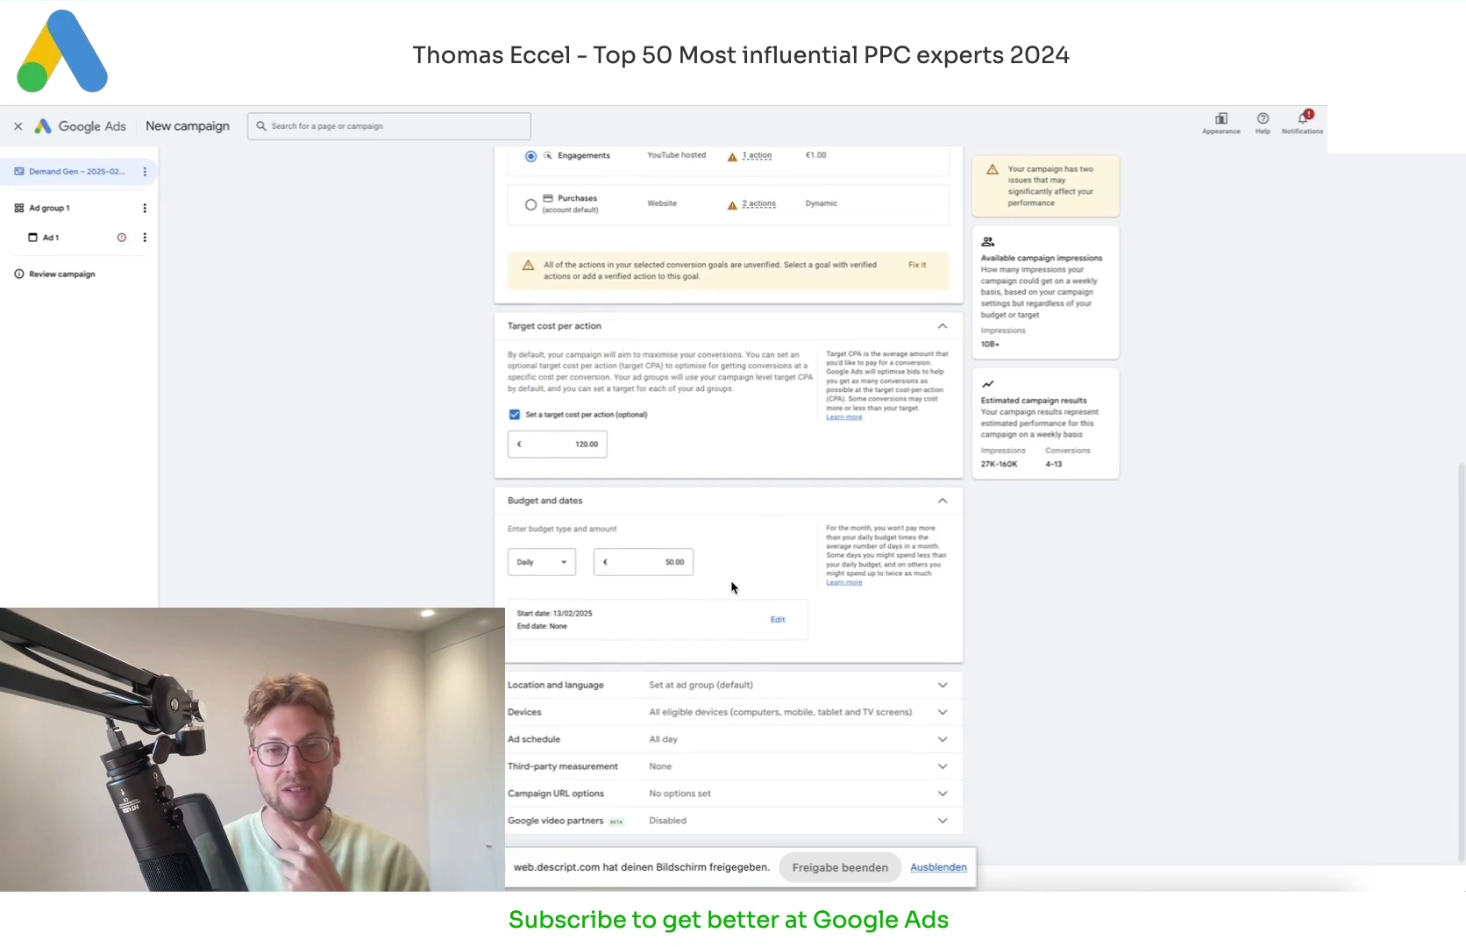
{"action": "left_click", "coordinate": [624, 686]}
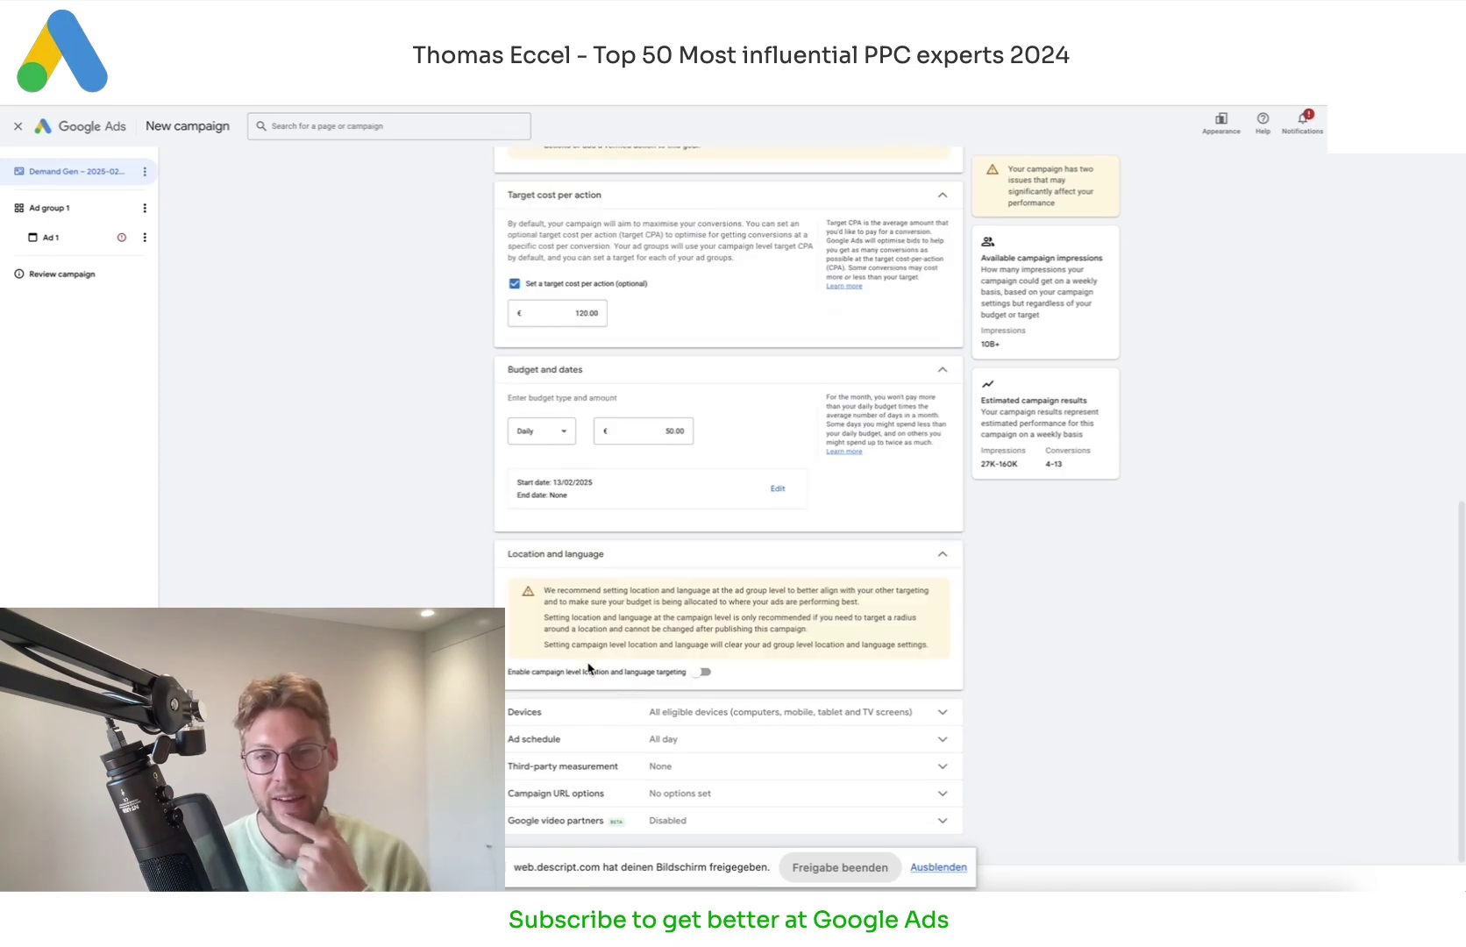
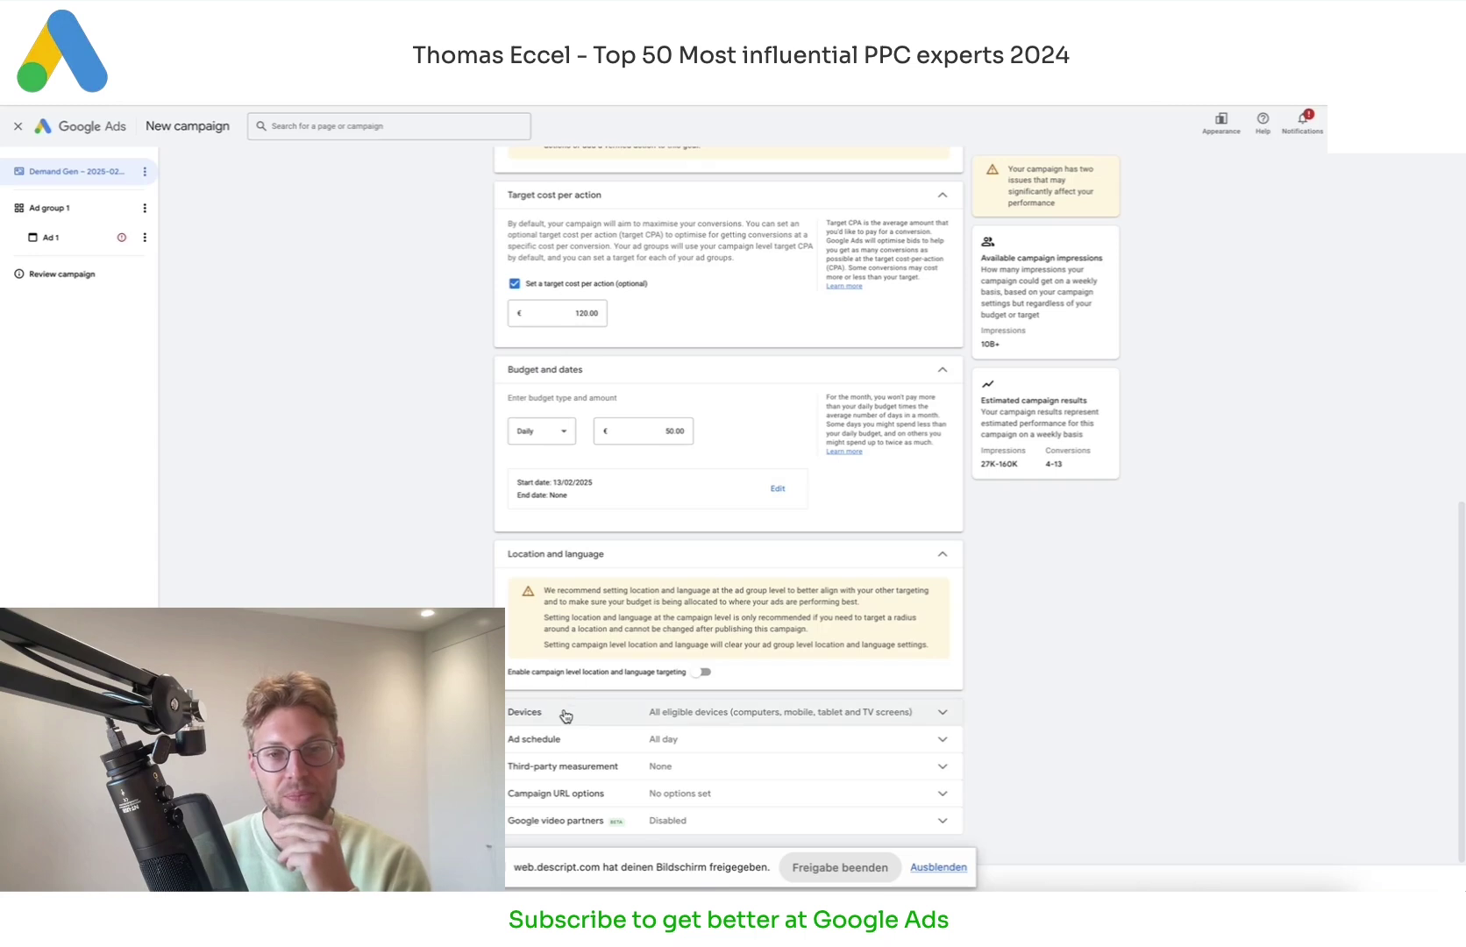
{"action": "scroll", "coordinate": [562, 712], "scroll_direction": "down", "scroll_amount": 1}
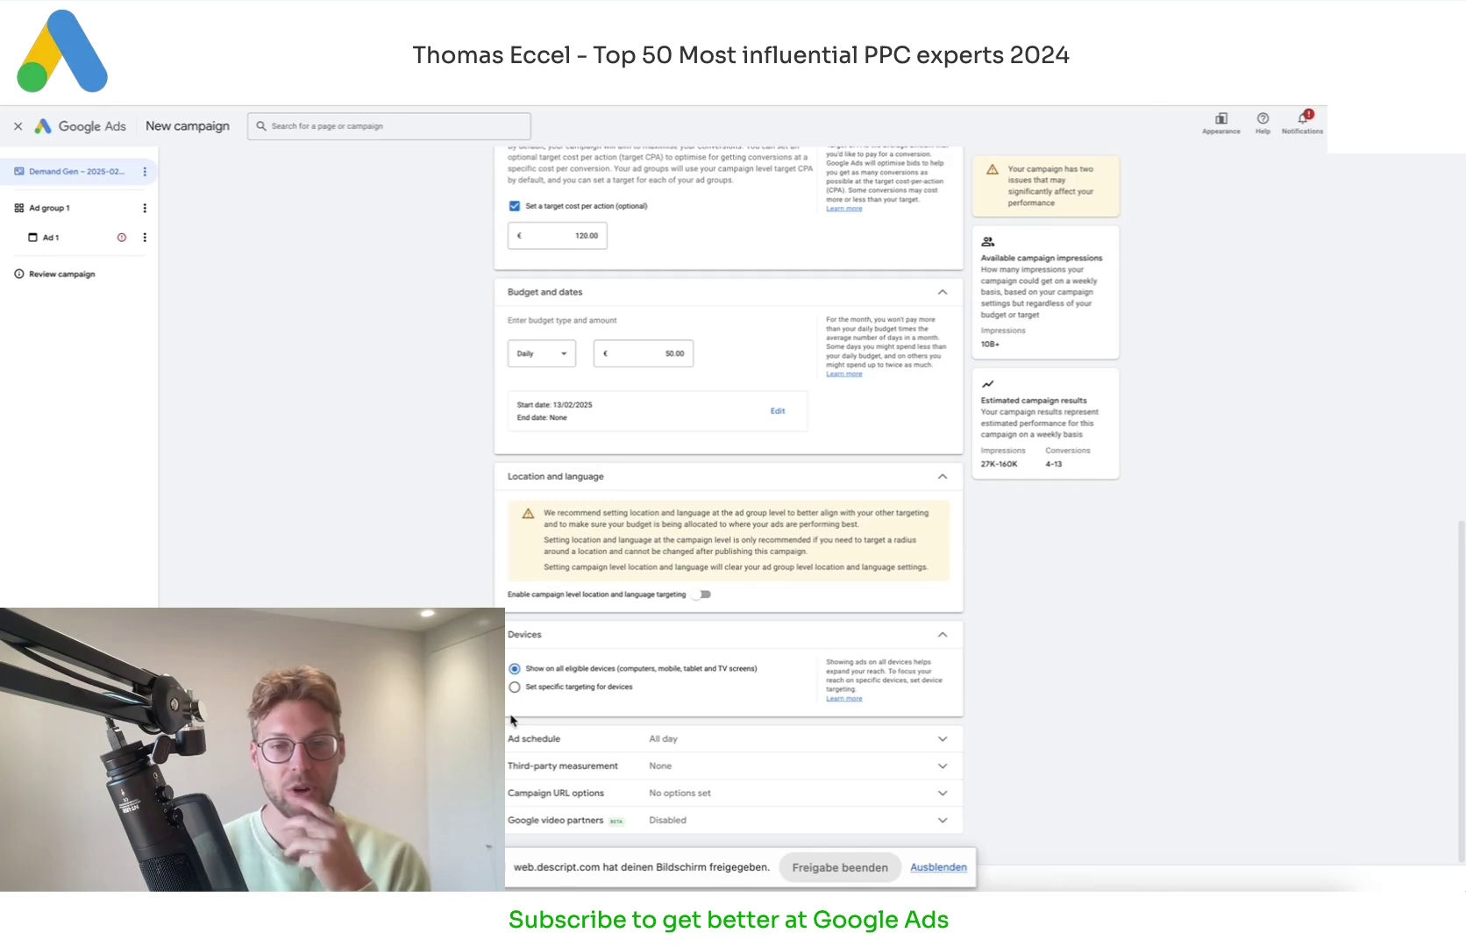
{"action": "left_click", "coordinate": [560, 739]}
{"action": "scroll", "coordinate": [561, 751], "scroll_direction": "down", "scroll_amount": 2}
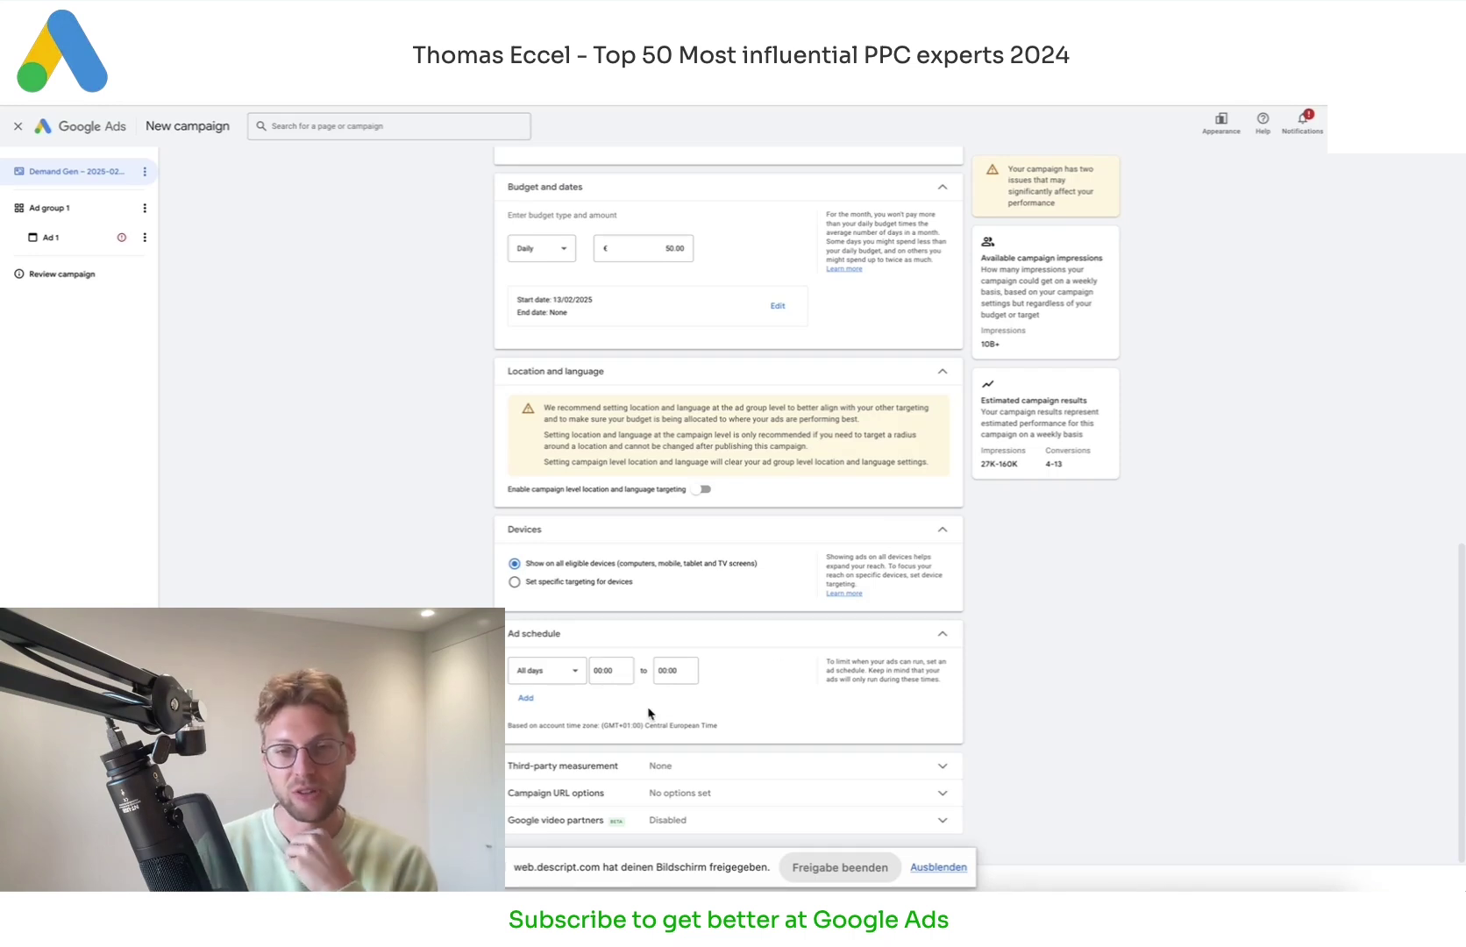
{"action": "left_click", "coordinate": [688, 763]}
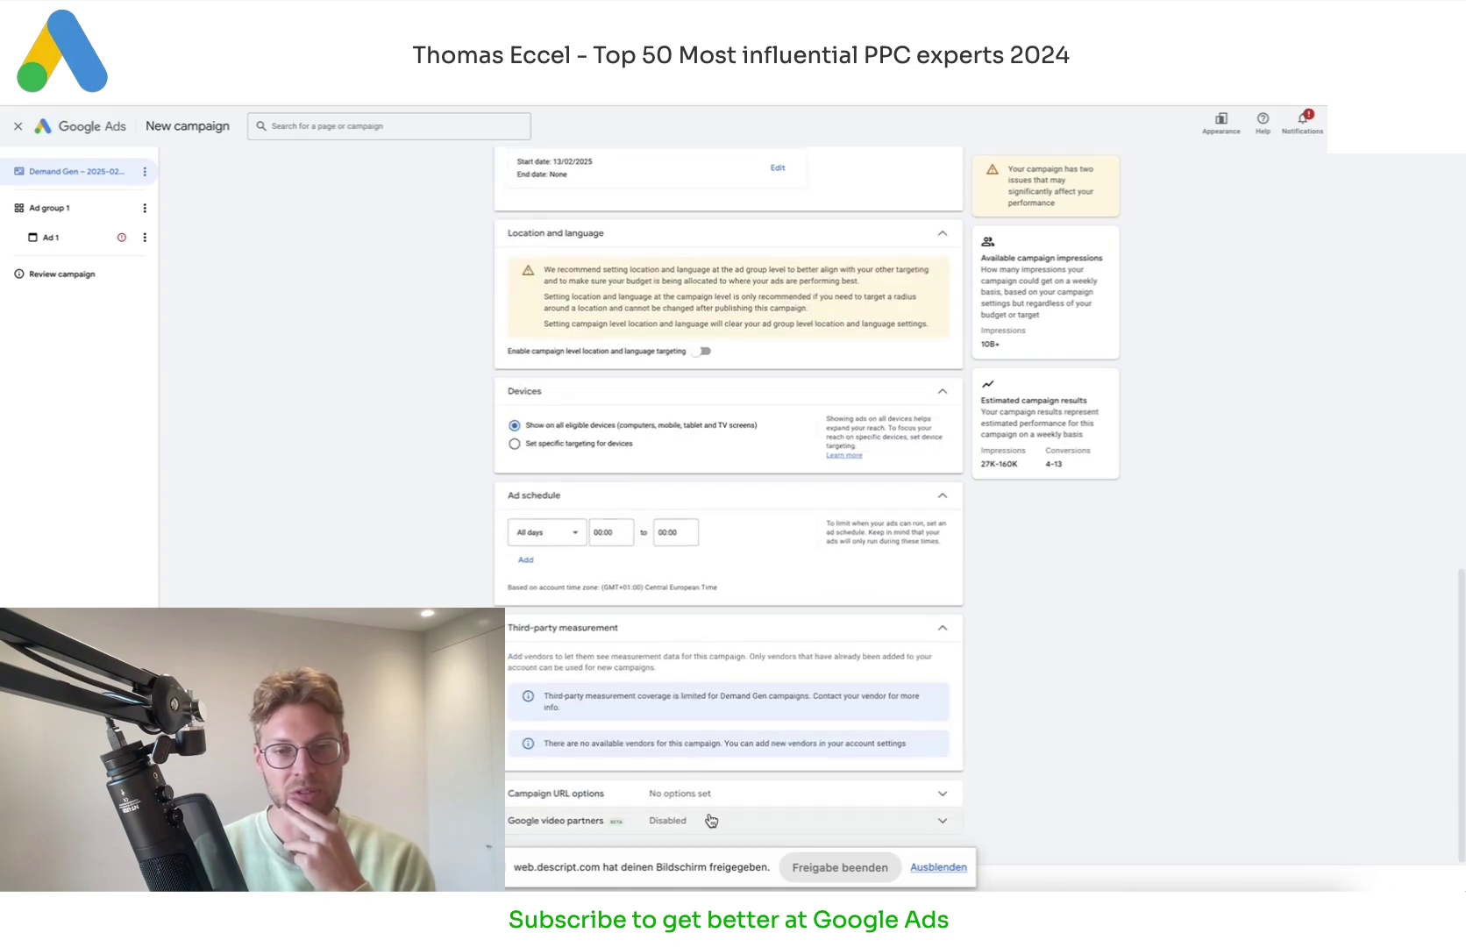
{"action": "left_click", "coordinate": [706, 802]}
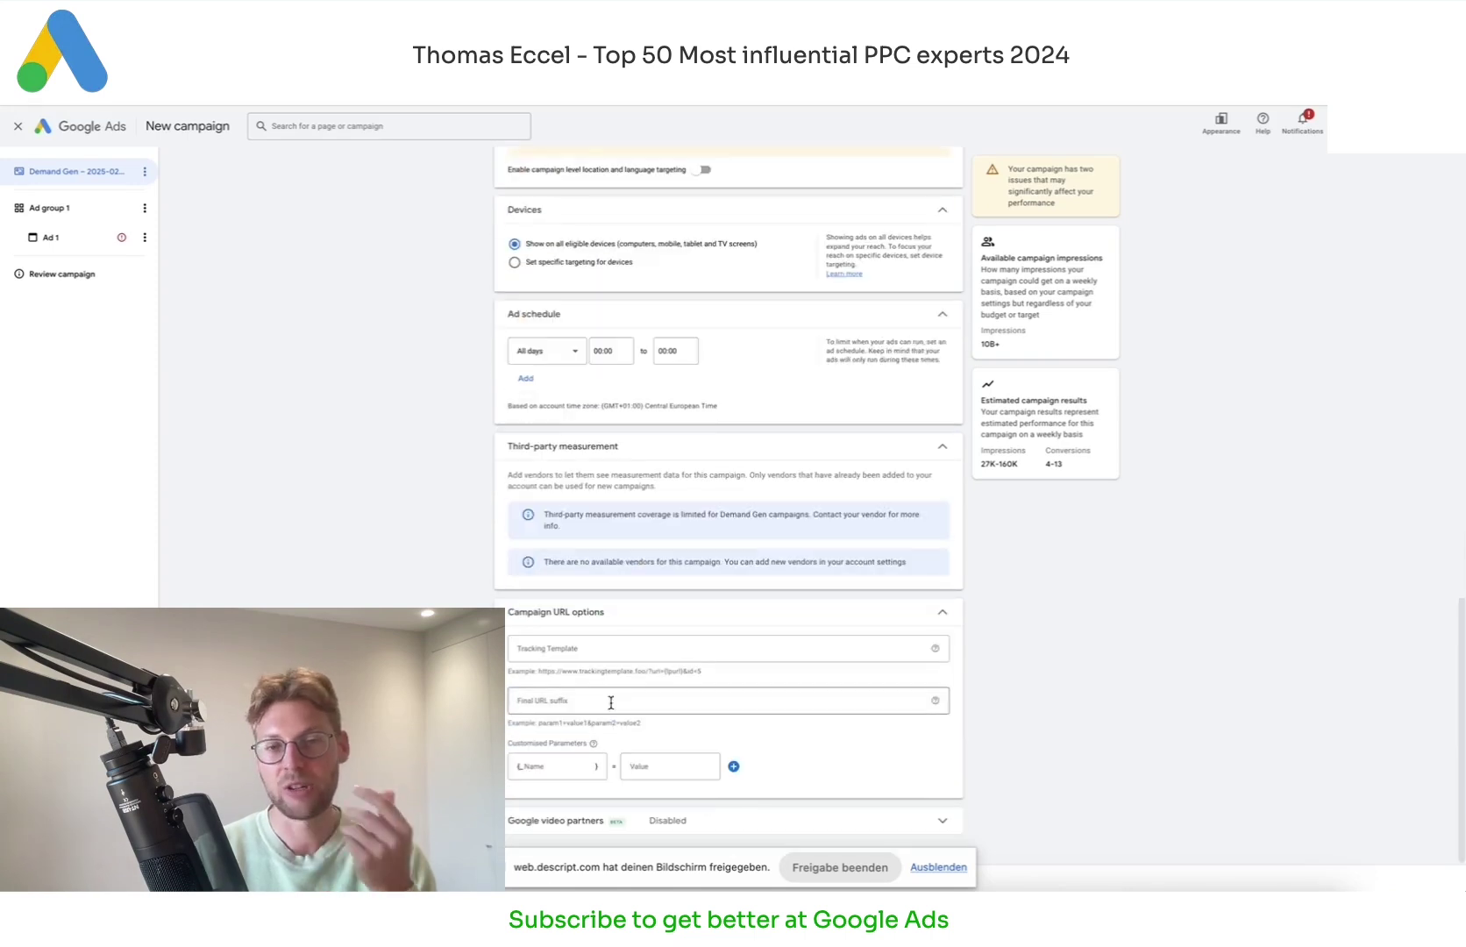
{"action": "left_click", "coordinate": [653, 822]}
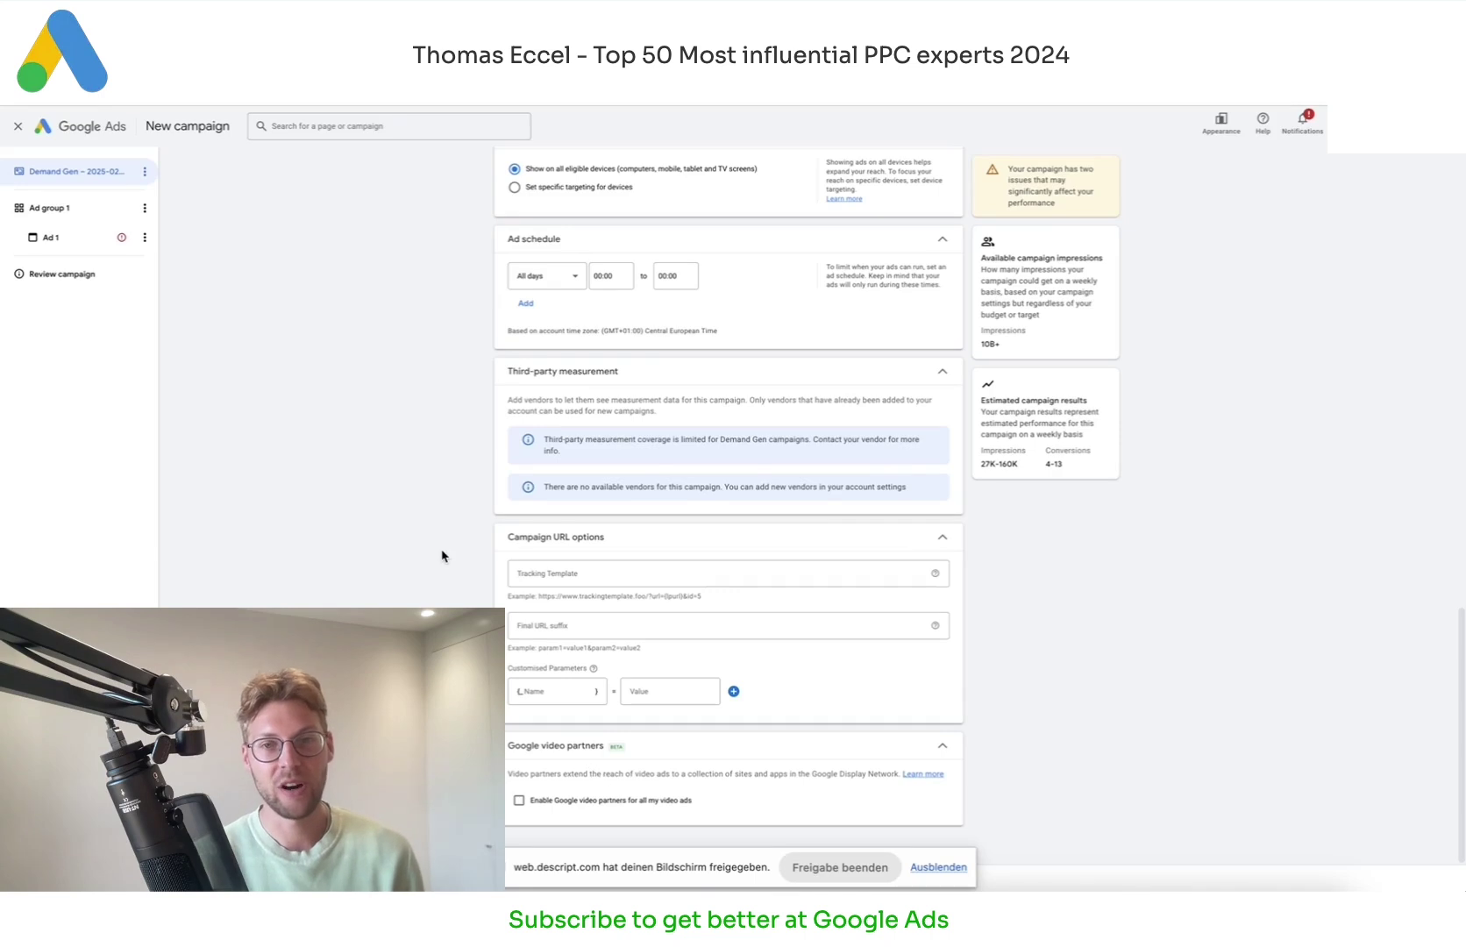
Step: Open the settings of Ad group 1 and dismiss the identity confirmation request
{"action": "scroll", "coordinate": [442, 557], "scroll_direction": "up", "scroll_amount": 10}
{"action": "left_click", "coordinate": [70, 214]}
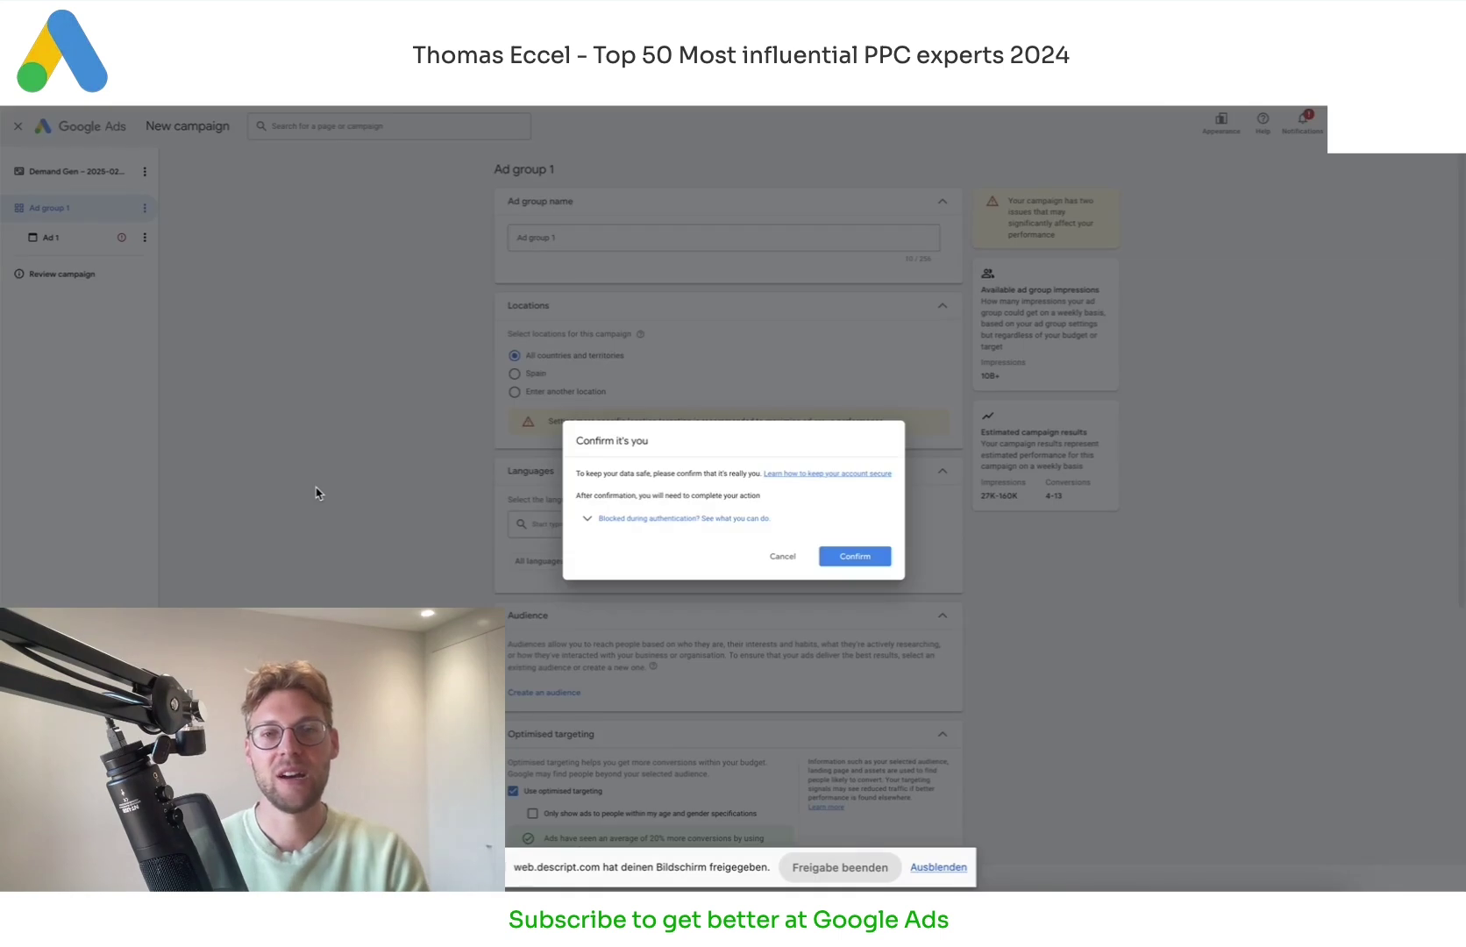
{"action": "left_click", "coordinate": [796, 557]}
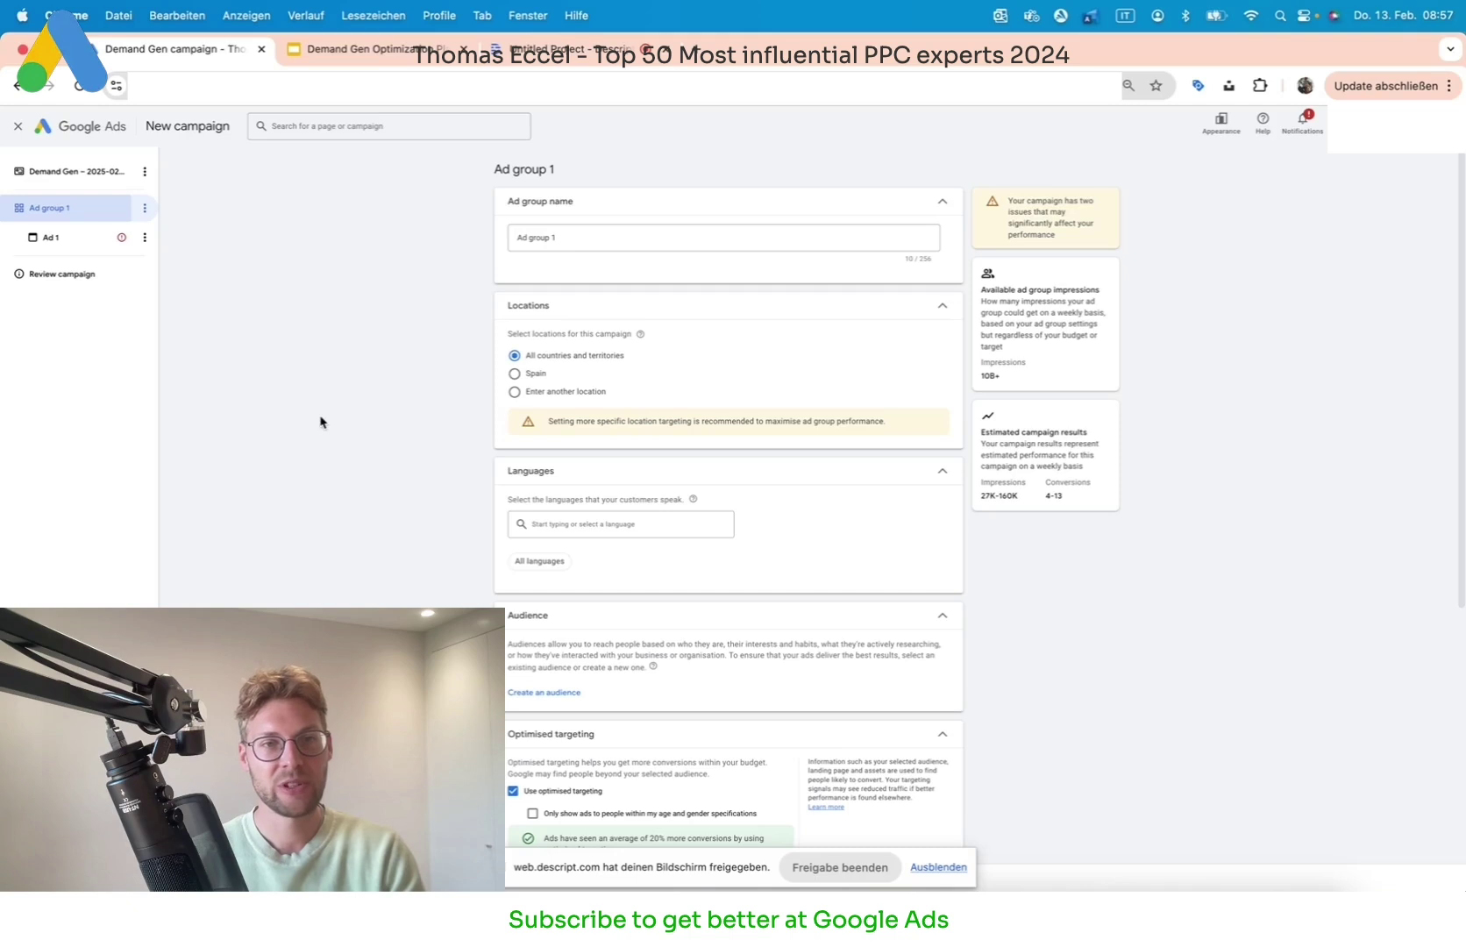
Step: Switch to the Demand Gen Optimization presentation to view it
{"action": "left_click", "coordinate": [376, 52]}
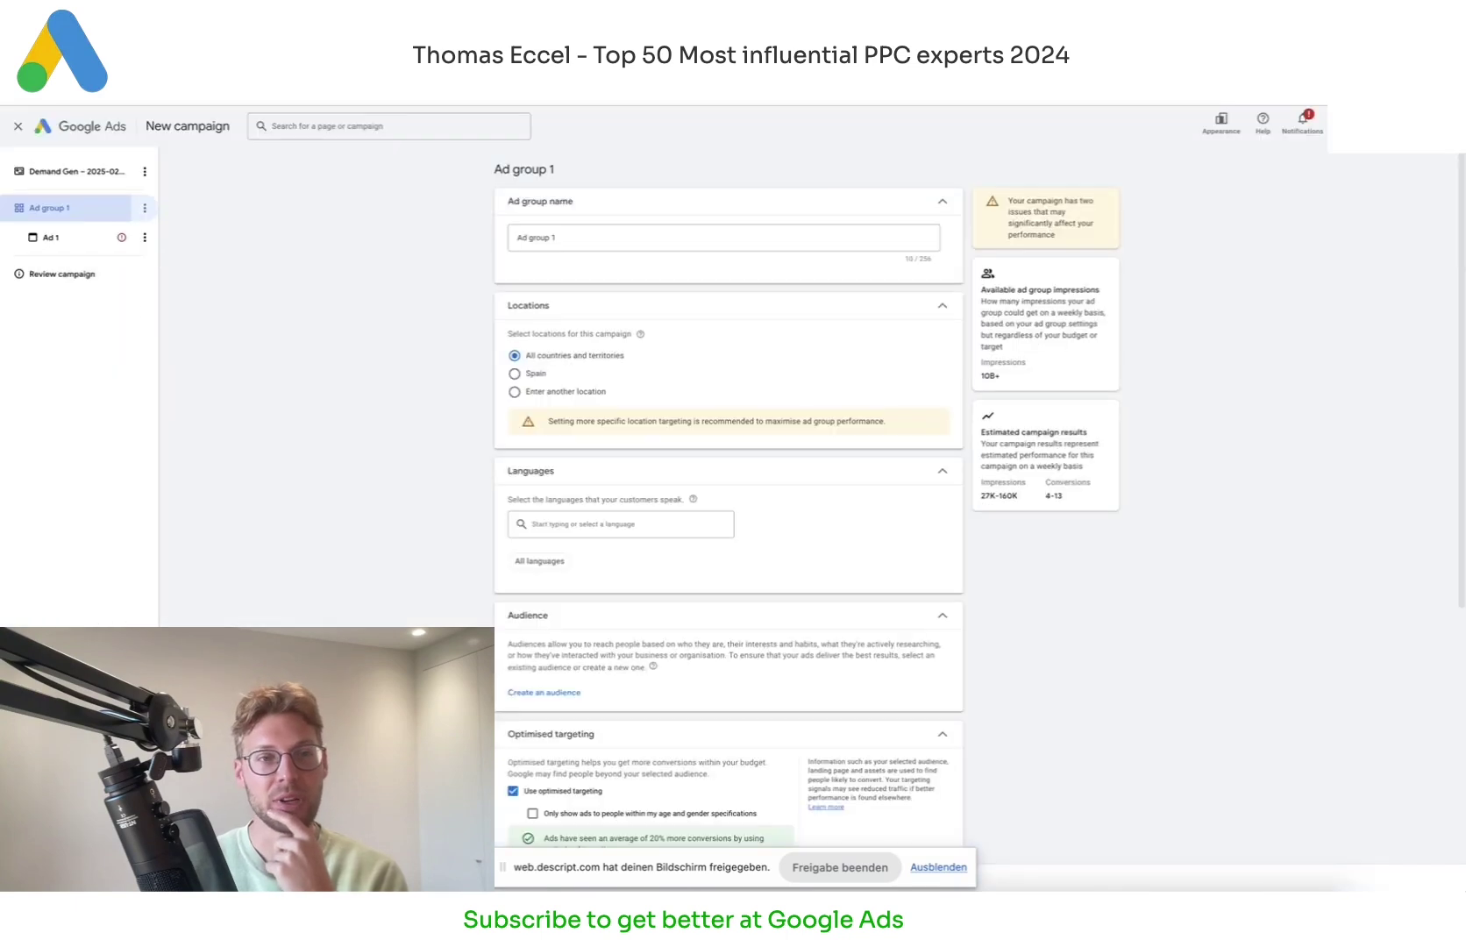
Step: Rename the ad group as Service A
{"action": "left_click", "coordinate": [701, 232]}
{"action": "key", "text": "ctrl+a"}
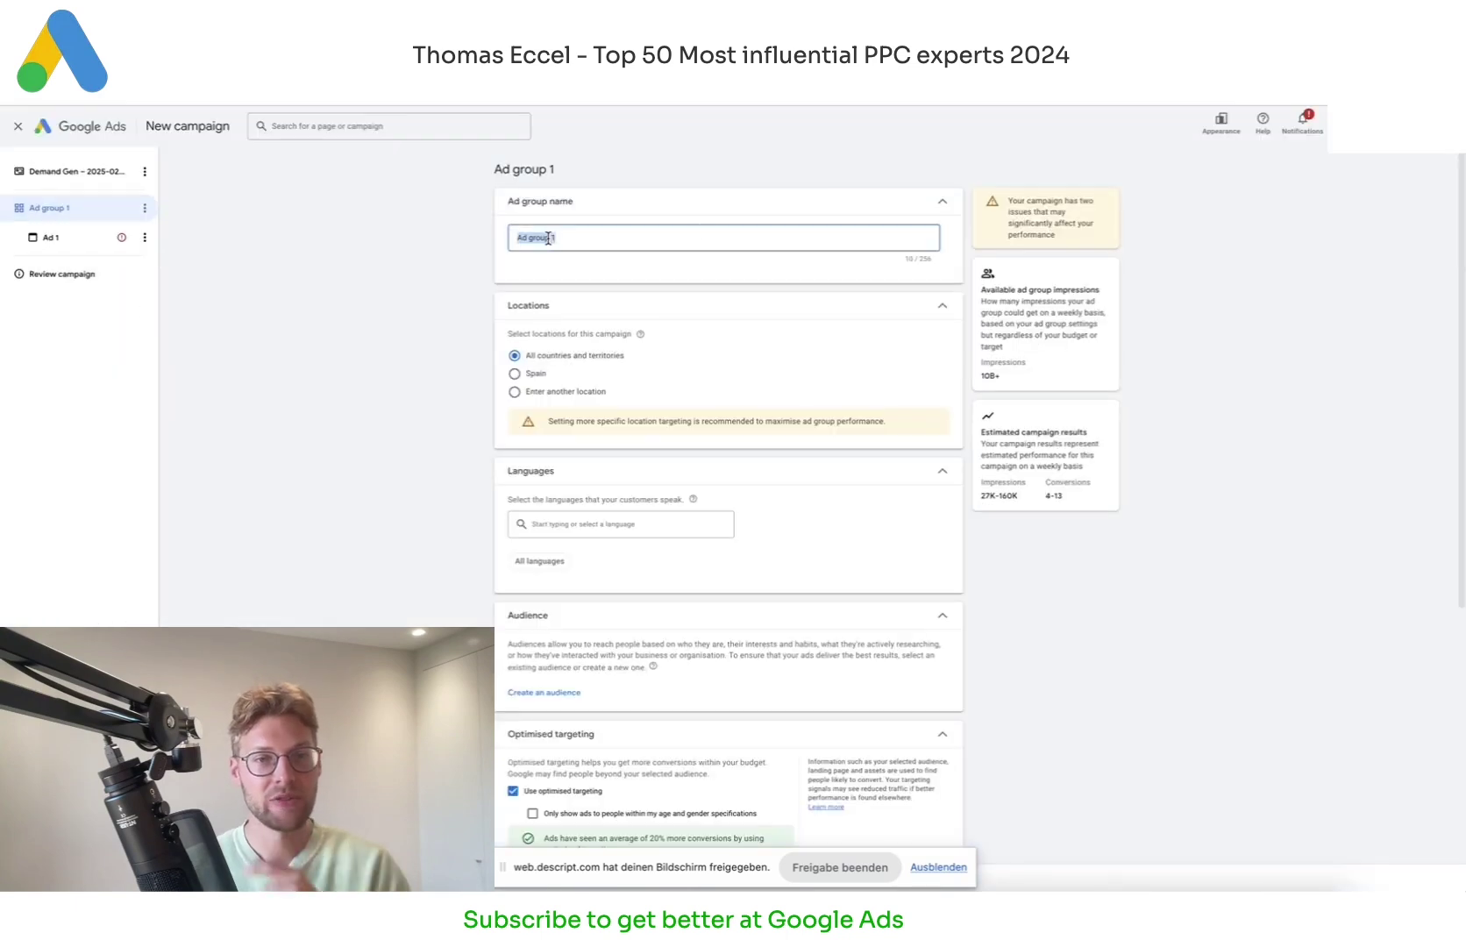
{"action": "type", "text": "Servia"}
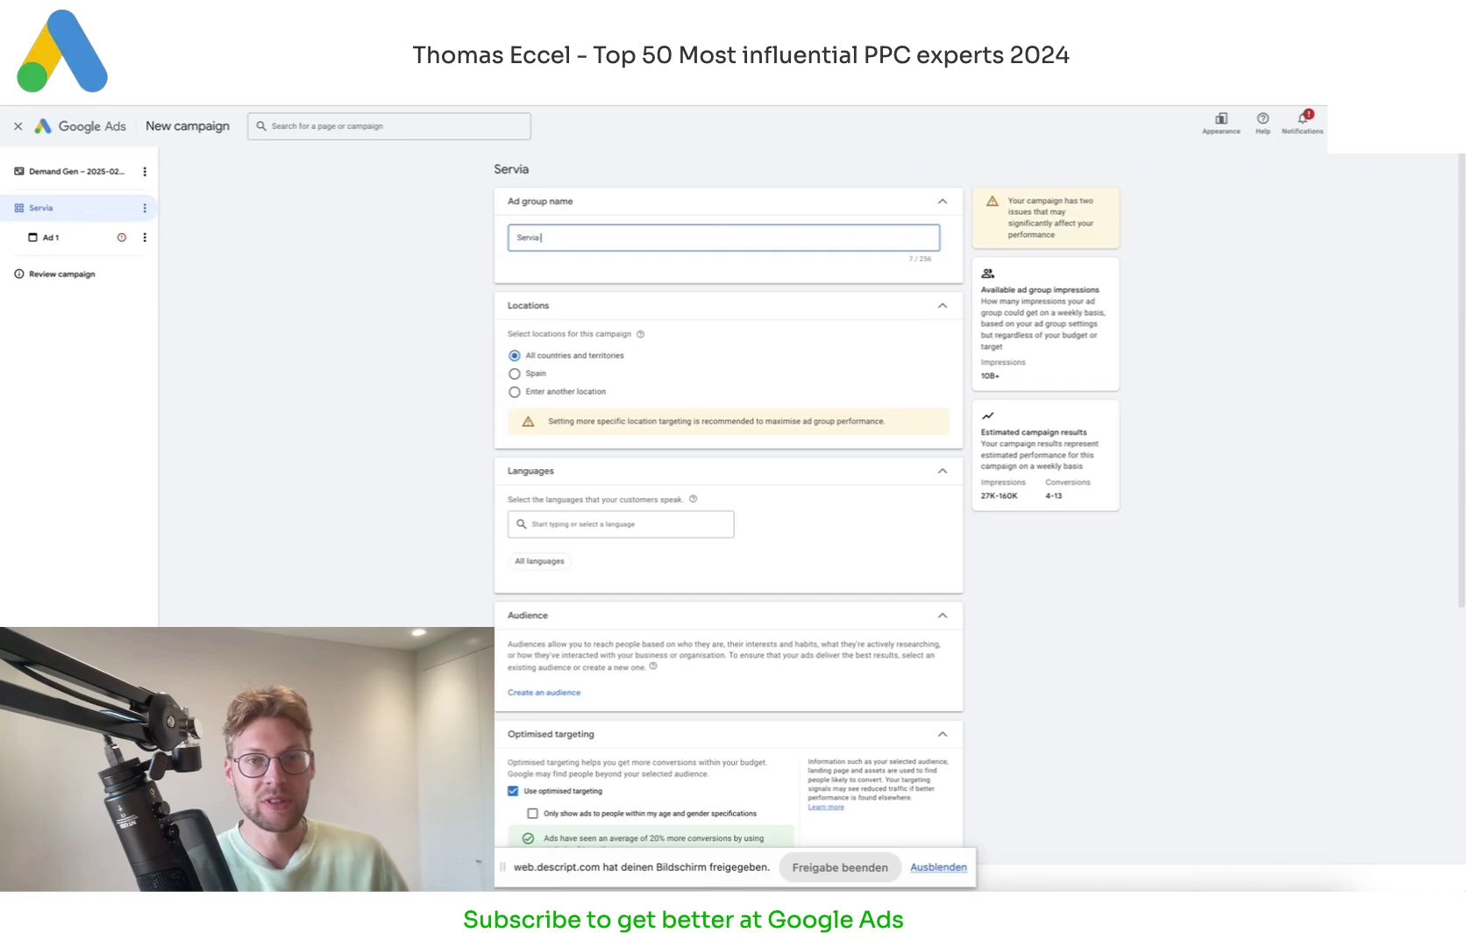
{"action": "key", "text": "BackSpace"}
{"action": "type", "text": "ce A"}
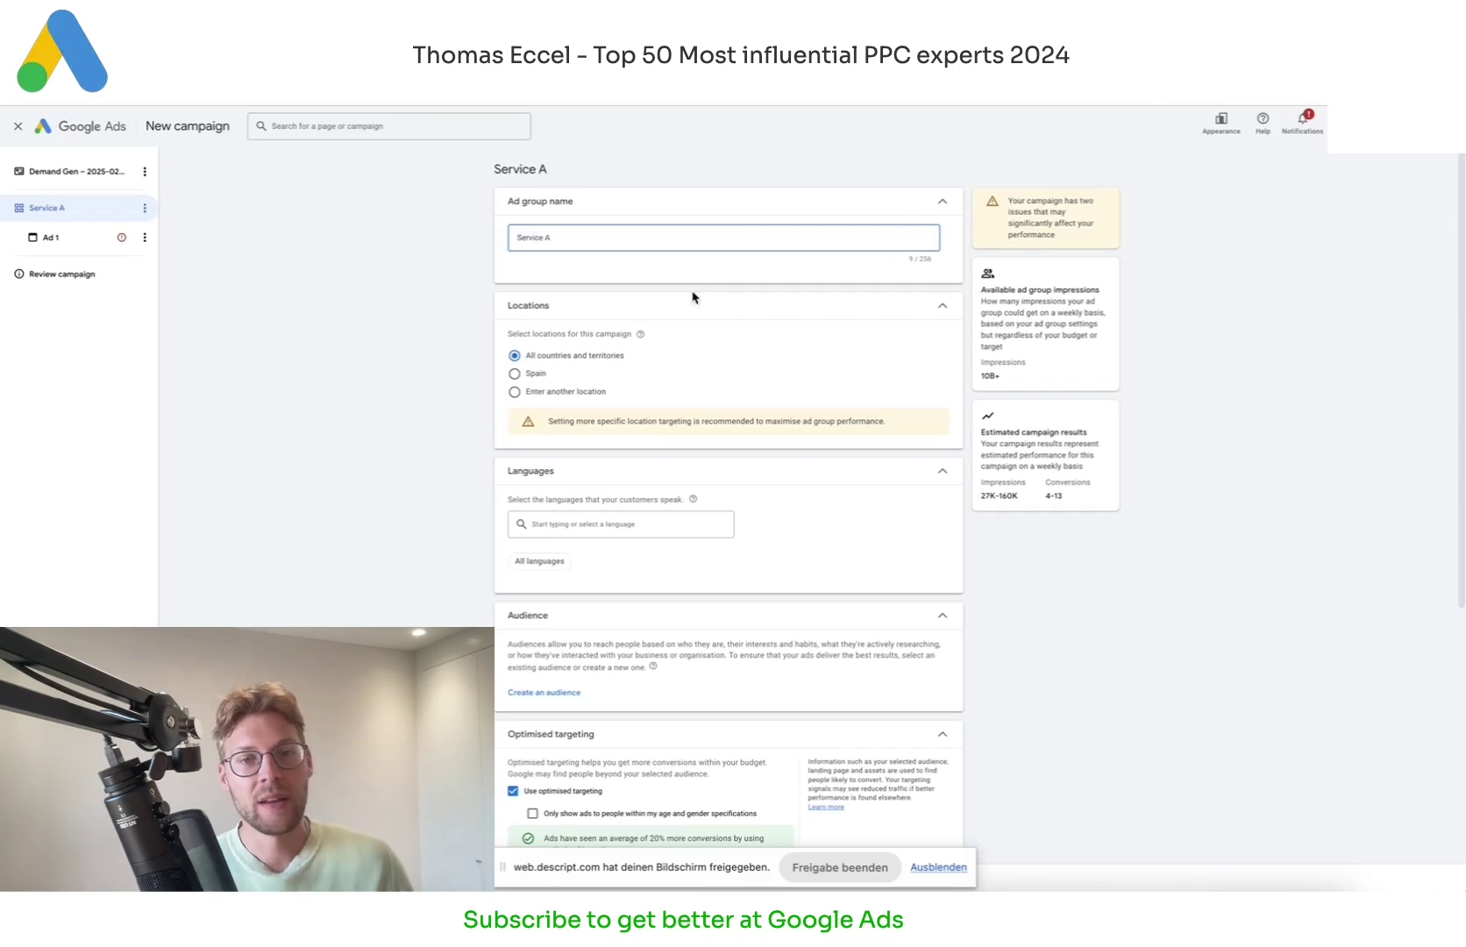
Step: Target the ad group to Spain and select Spanish as the customers' language
{"action": "left_click", "coordinate": [515, 375]}
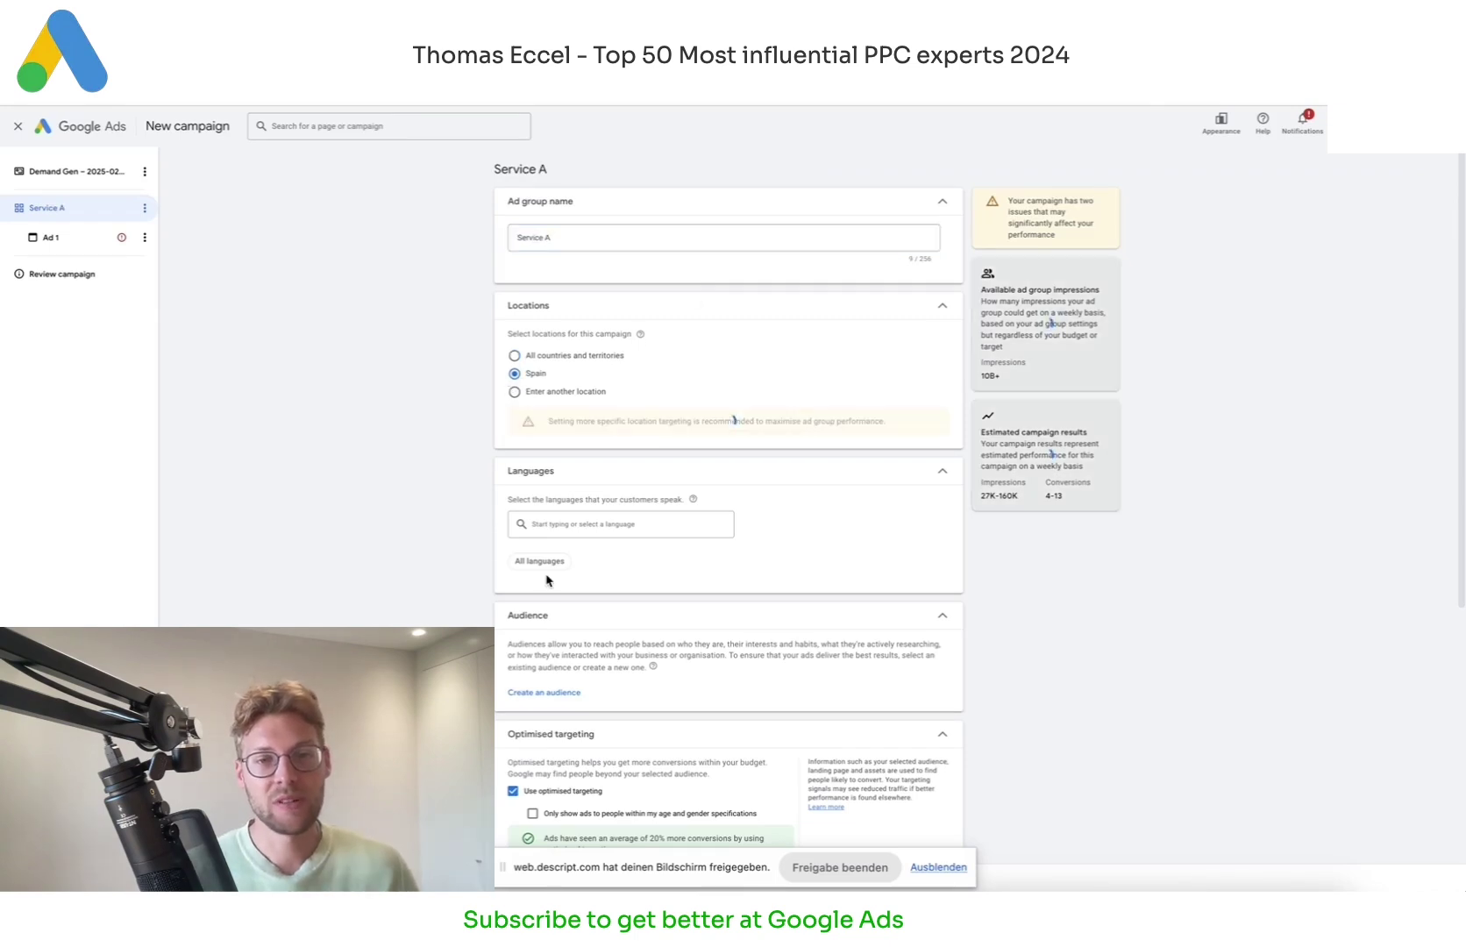
{"action": "left_click", "coordinate": [544, 516]}
{"action": "type", "text": "spa"}
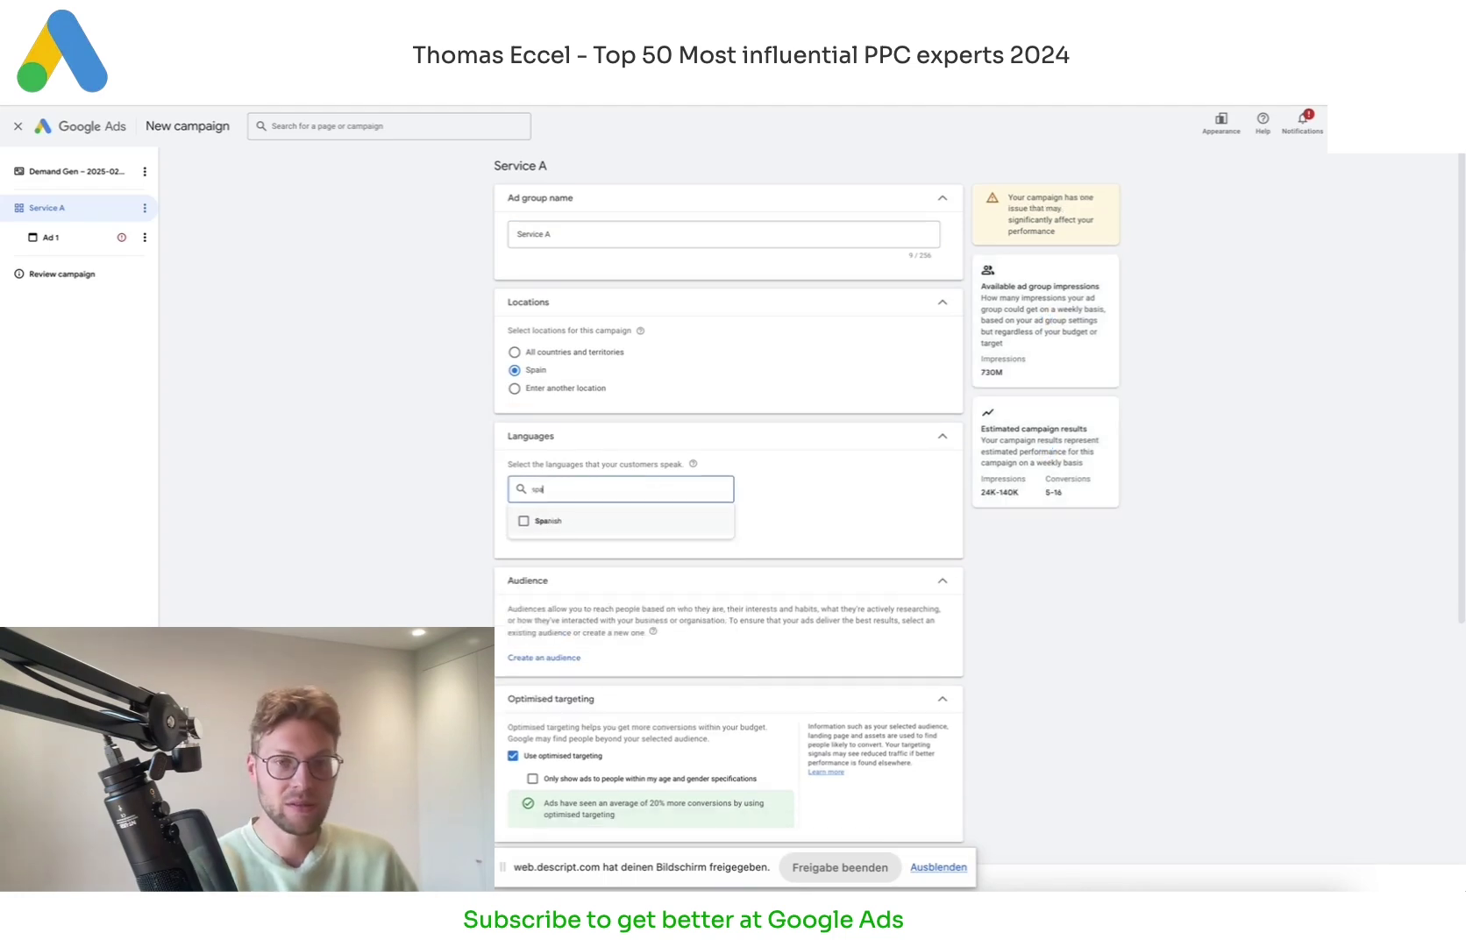
{"action": "left_click", "coordinate": [667, 531]}
Step: Start creating a new audience for the ad group and name it Test
{"action": "scroll", "coordinate": [368, 570], "scroll_direction": "down", "scroll_amount": 4}
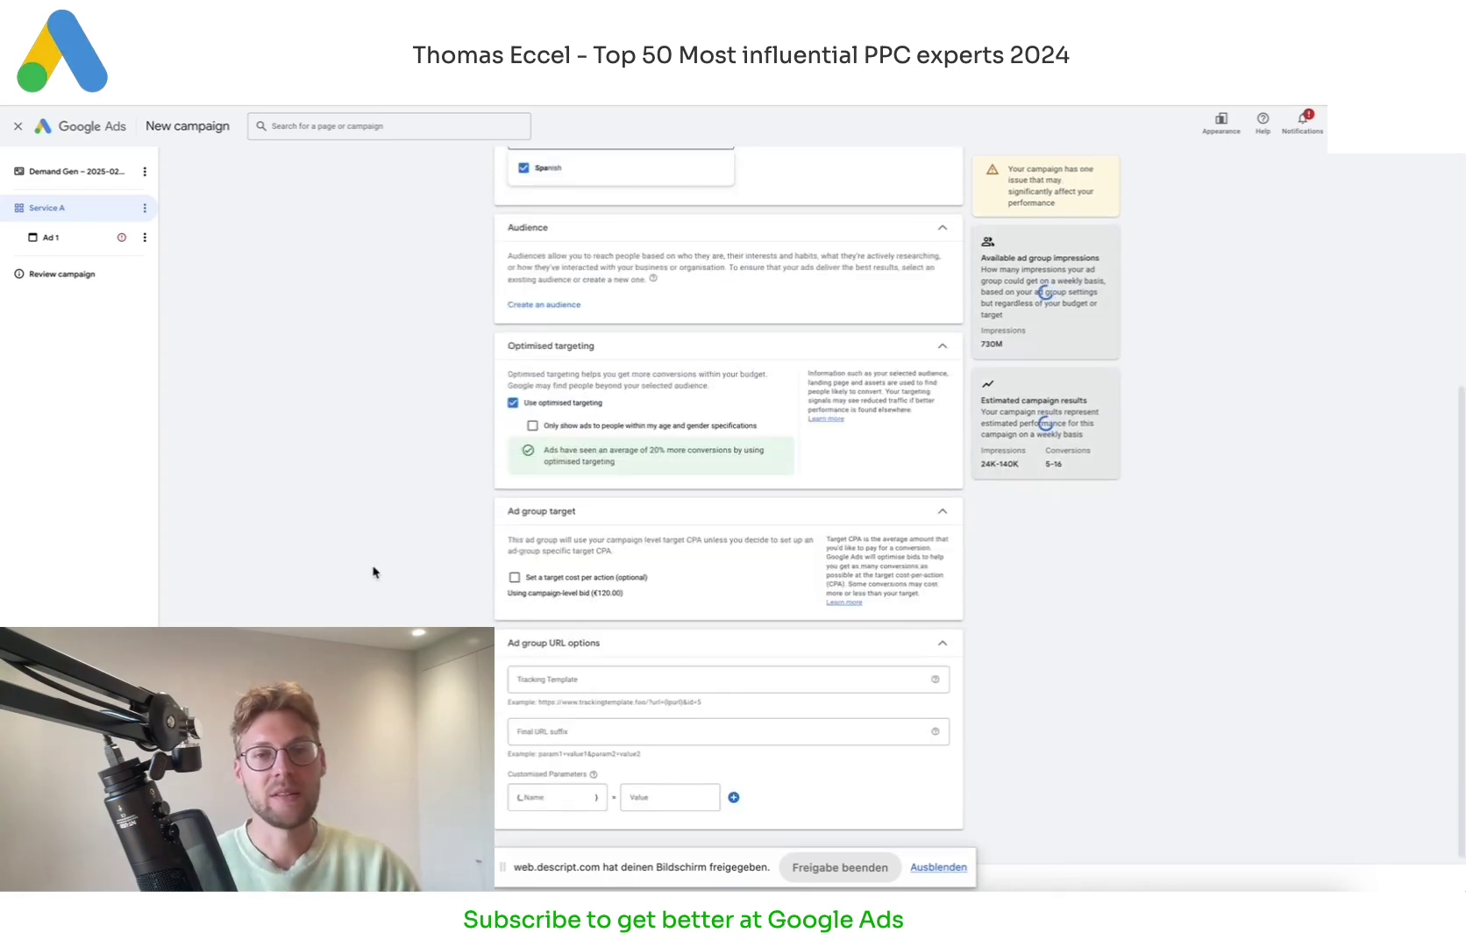
{"action": "scroll", "coordinate": [547, 461], "scroll_direction": "up", "scroll_amount": 2}
{"action": "left_click", "coordinate": [537, 448]}
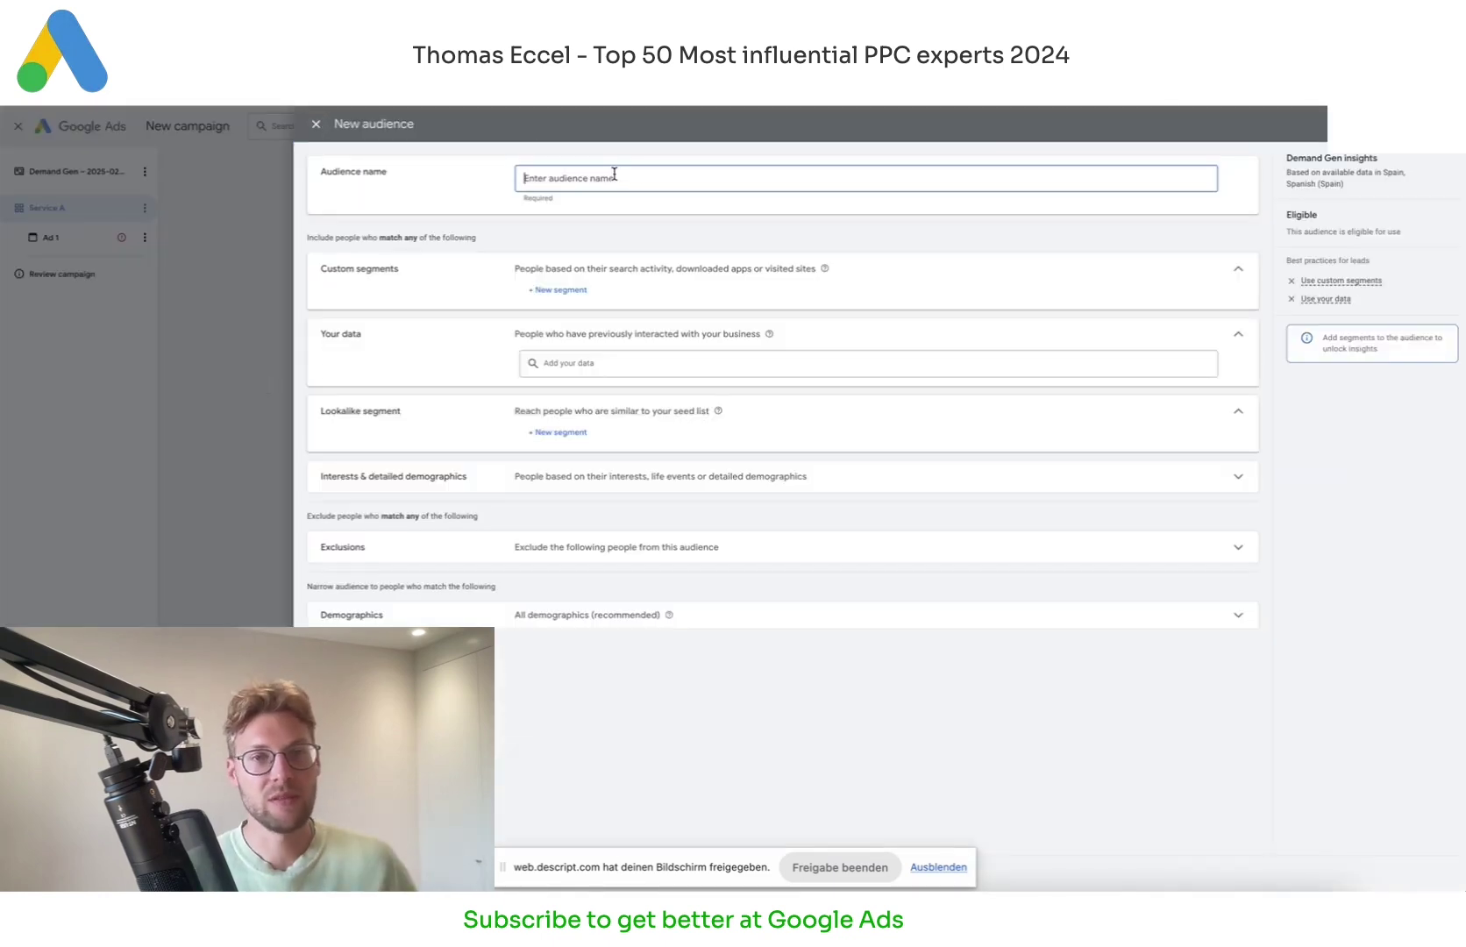
{"action": "type", "text": "Test"}
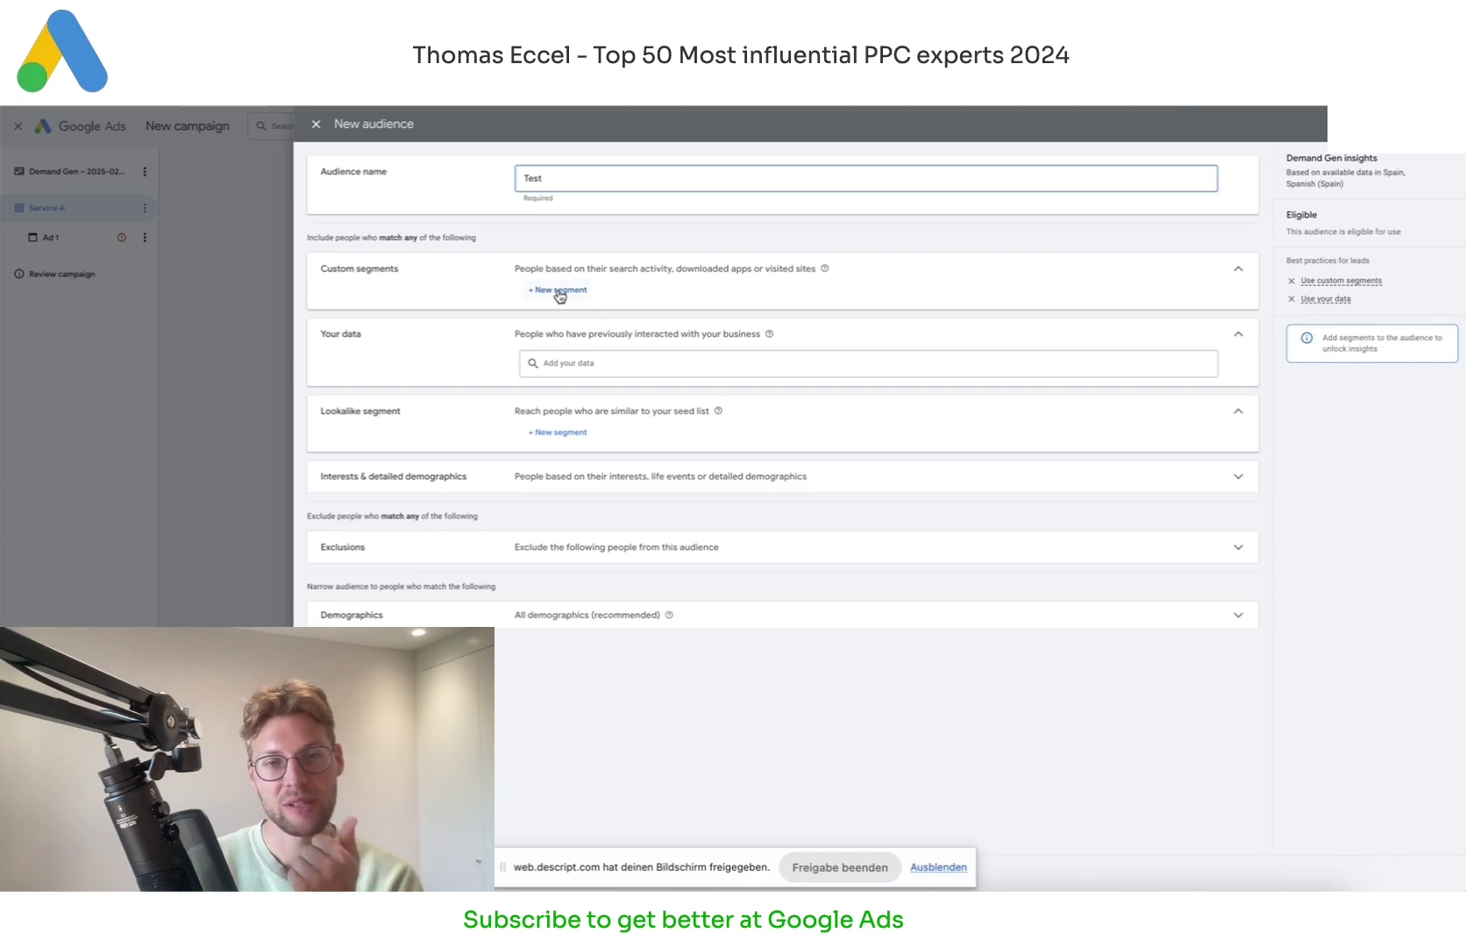
Step: Look at the new custom segment form and the Your data segment options, leaving both without adding anything
{"action": "left_click", "coordinate": [560, 293]}
{"action": "left_click", "coordinate": [359, 267]}
{"action": "left_click", "coordinate": [358, 282]}
{"action": "key", "text": "Escape"}
{"action": "left_click", "coordinate": [592, 361]}
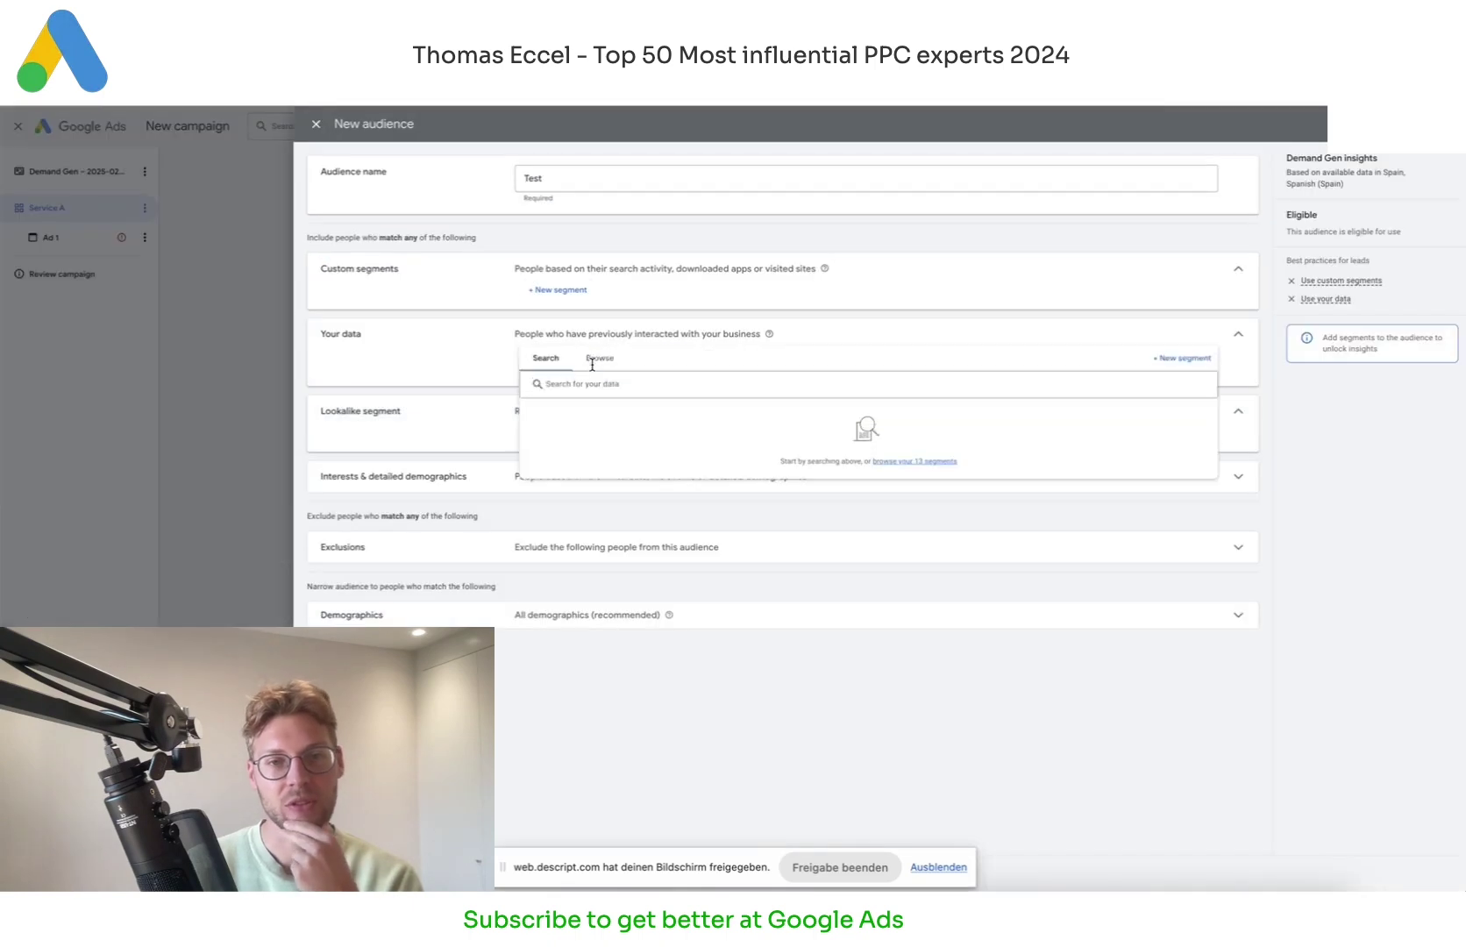
{"action": "left_click", "coordinate": [458, 350]}
Step: Open the new lookalike segment form, examine its seed list and location fields, and close it without creating a segment
{"action": "left_click", "coordinate": [566, 398]}
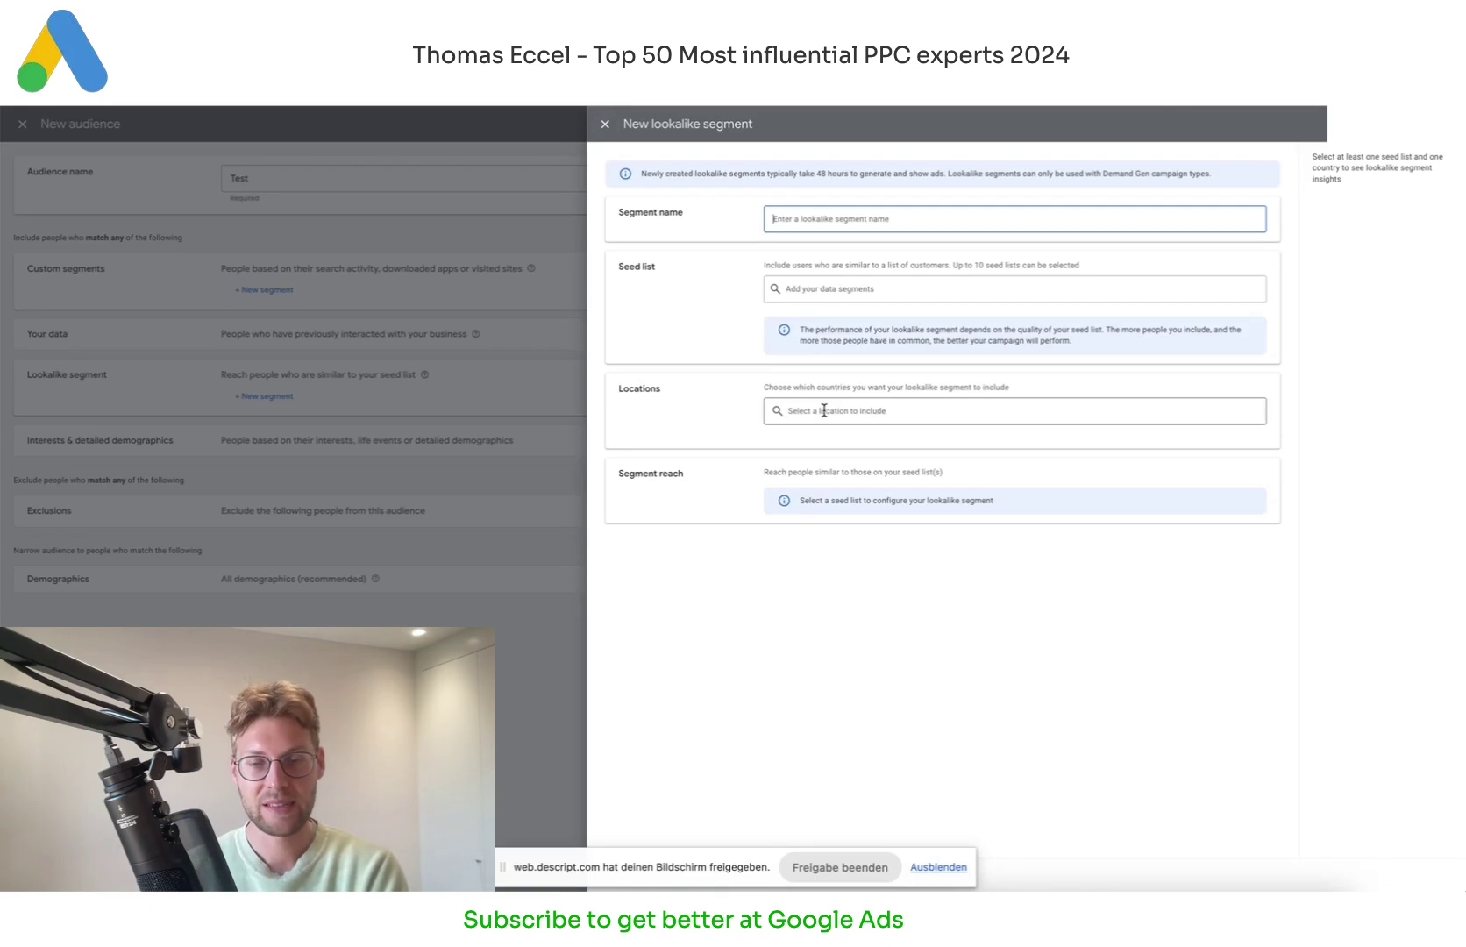
{"action": "double_click", "coordinate": [633, 394]}
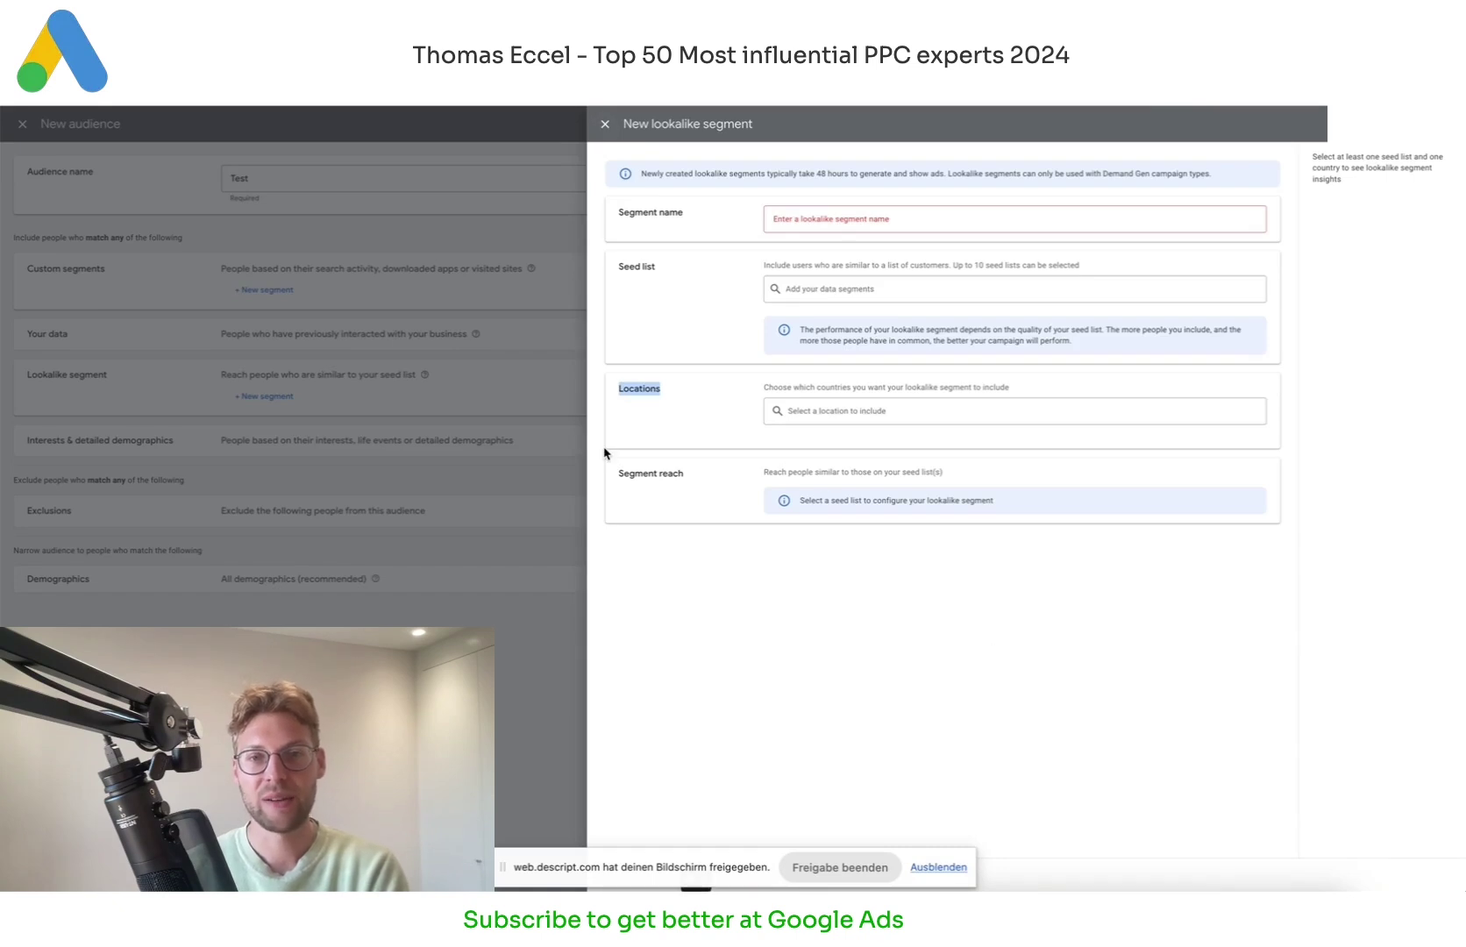
{"action": "left_click", "coordinate": [606, 125]}
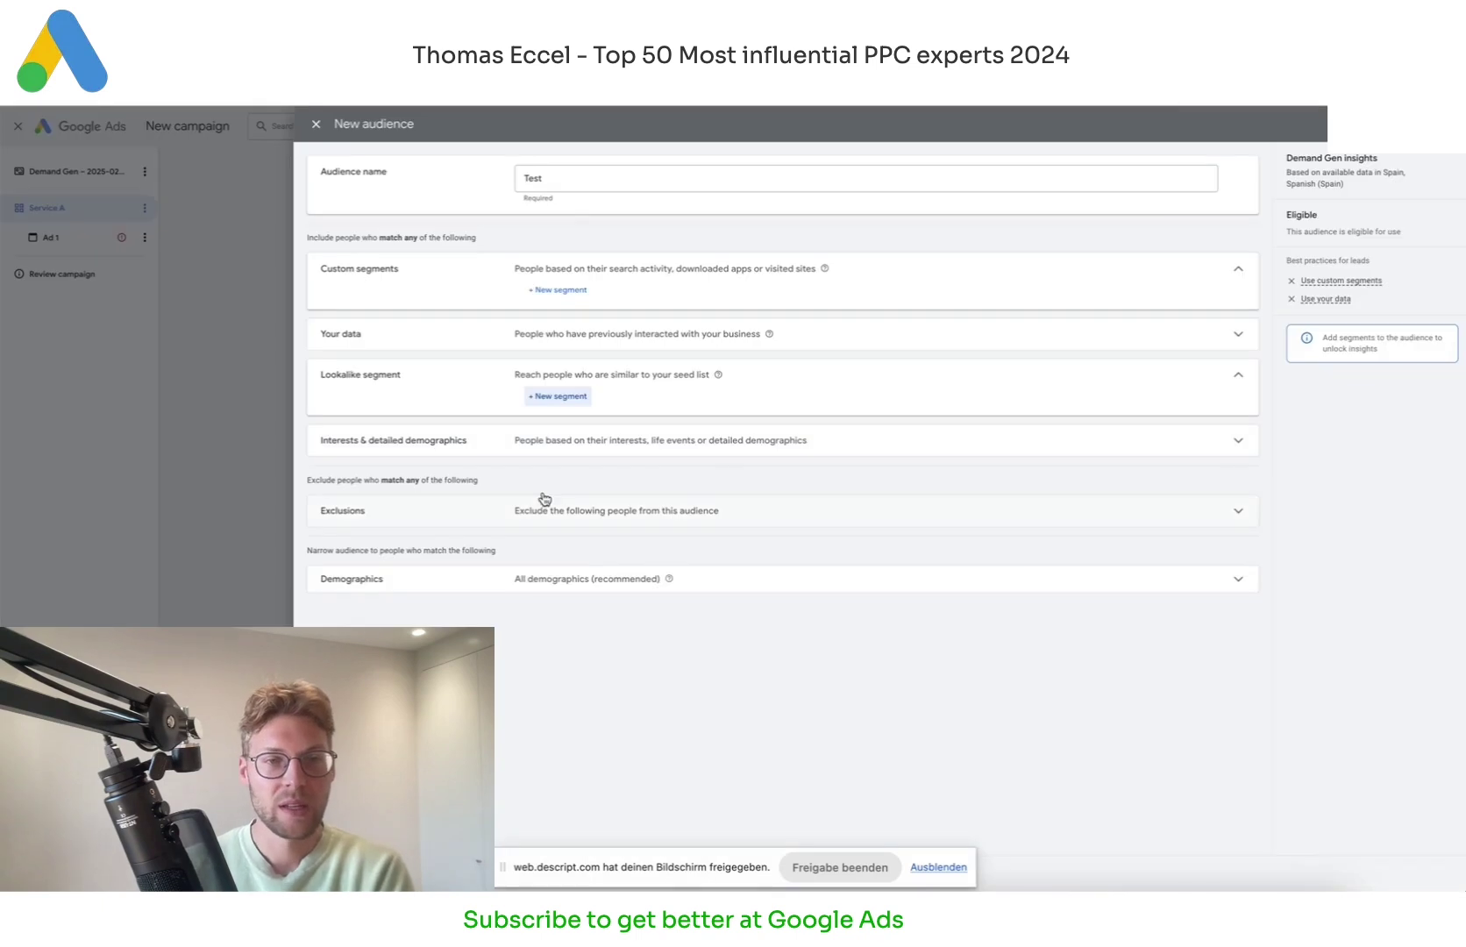
Step: Look at the Interests & detailed demographics segment suggestions, consult the playbook slides, and leave the new audience without creating it
{"action": "left_click", "coordinate": [579, 469]}
{"action": "left_click", "coordinate": [685, 491]}
{"action": "left_click", "coordinate": [693, 470]}
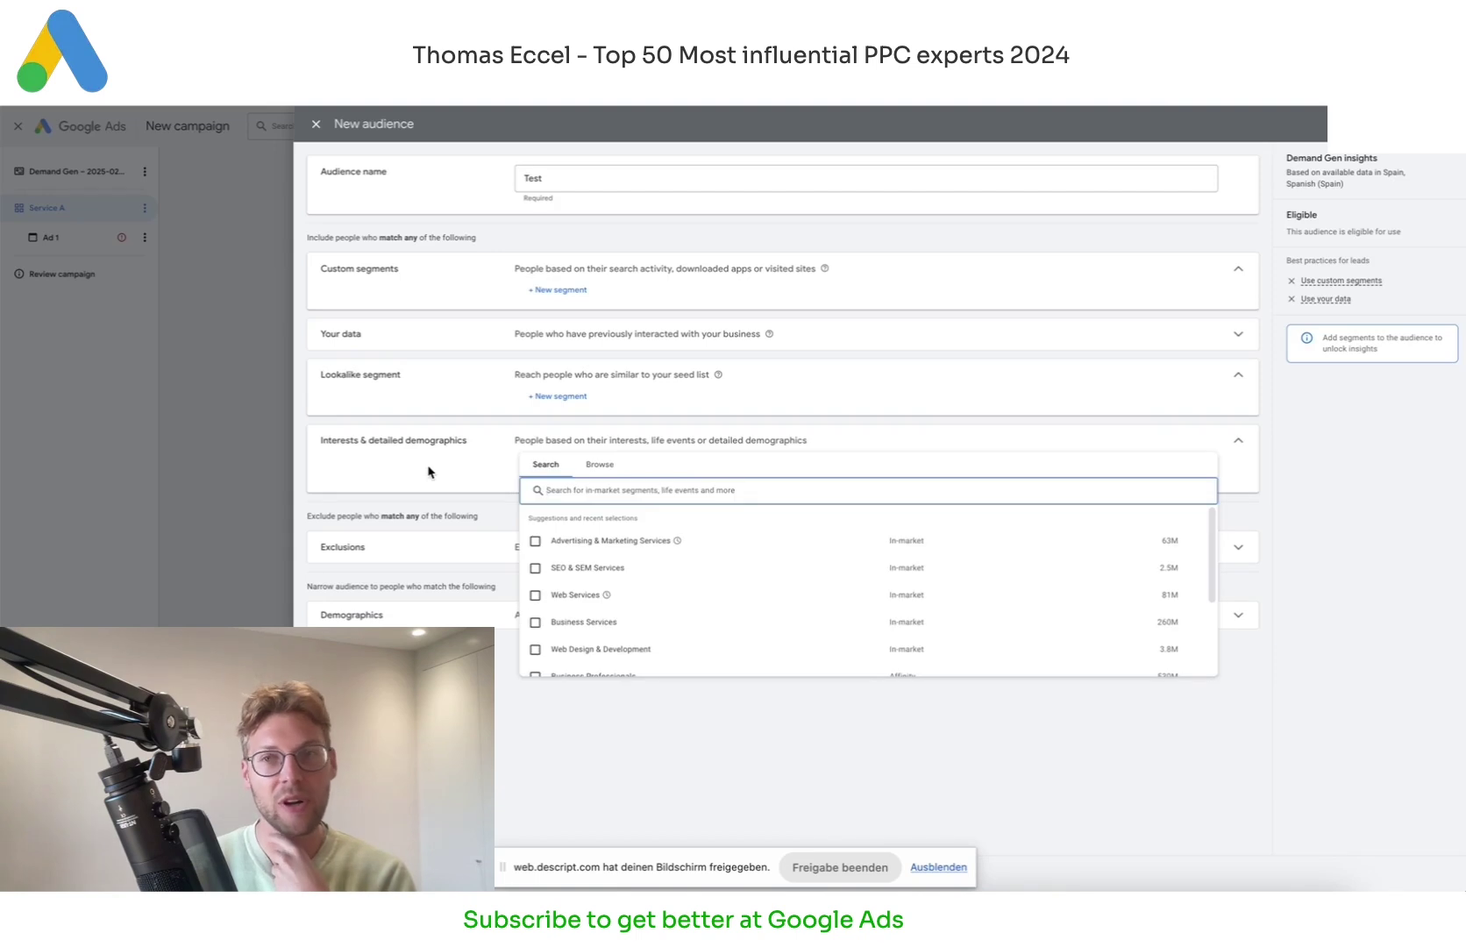
{"action": "left_click", "coordinate": [429, 472]}
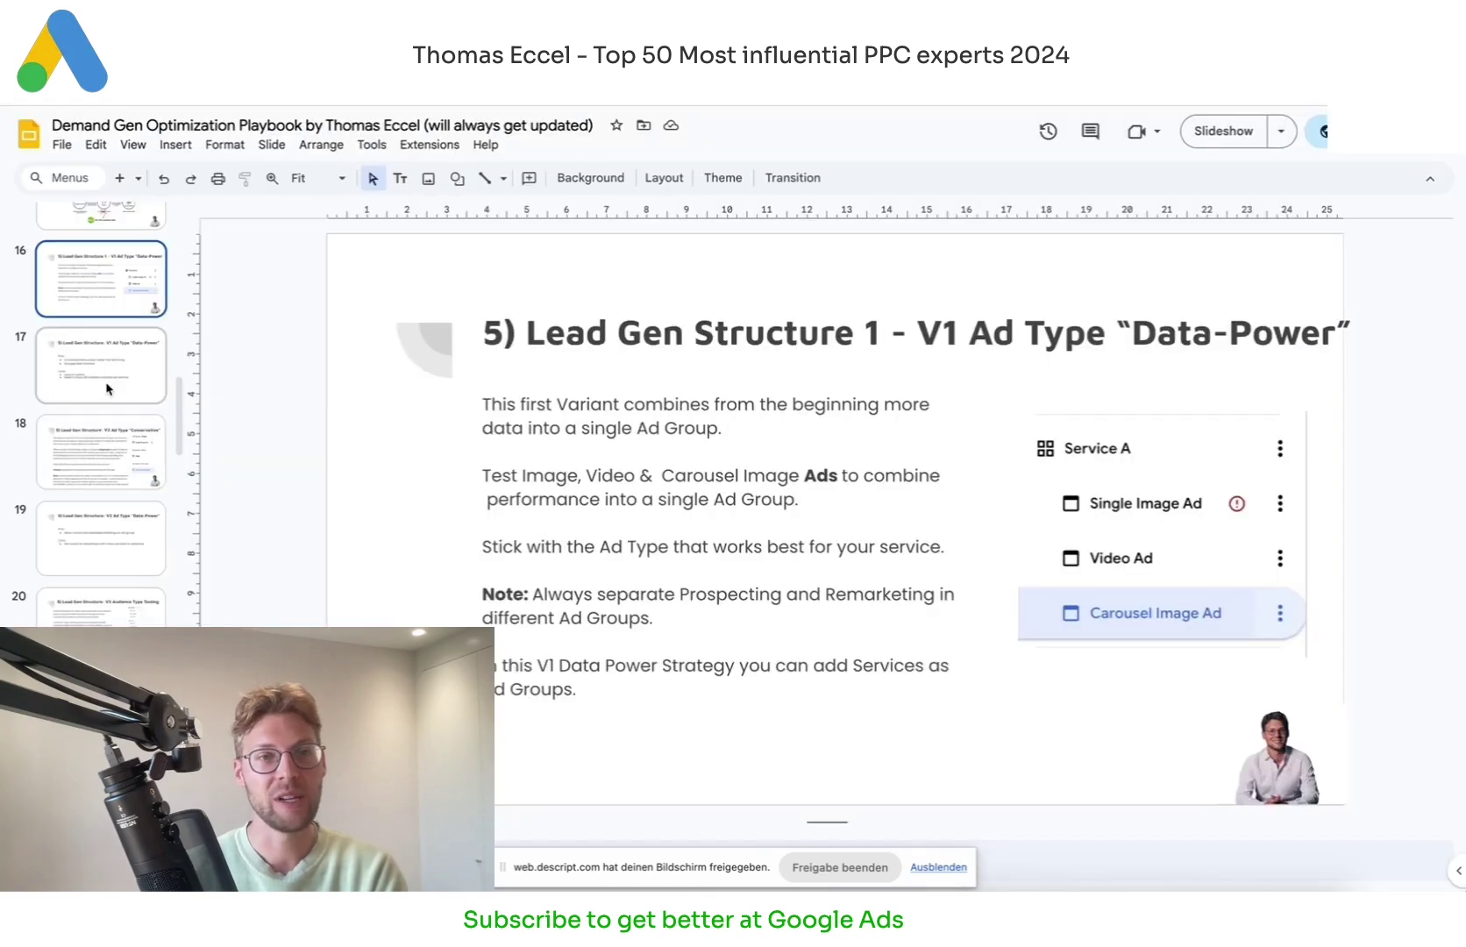
{"action": "scroll", "coordinate": [108, 389], "scroll_direction": "up", "scroll_amount": 1}
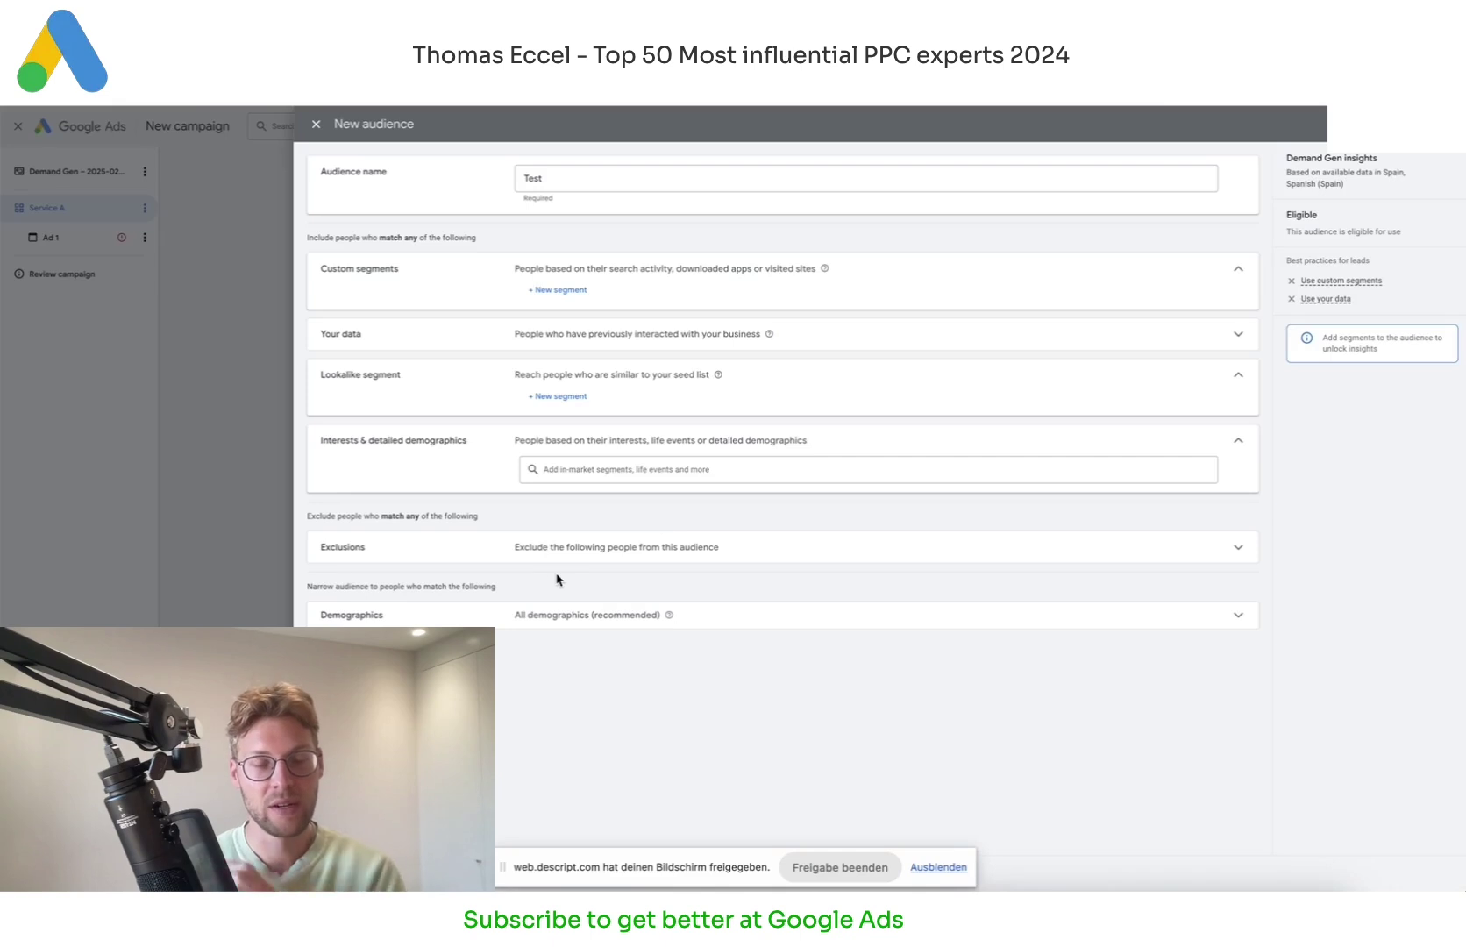
{"action": "left_click", "coordinate": [555, 576]}
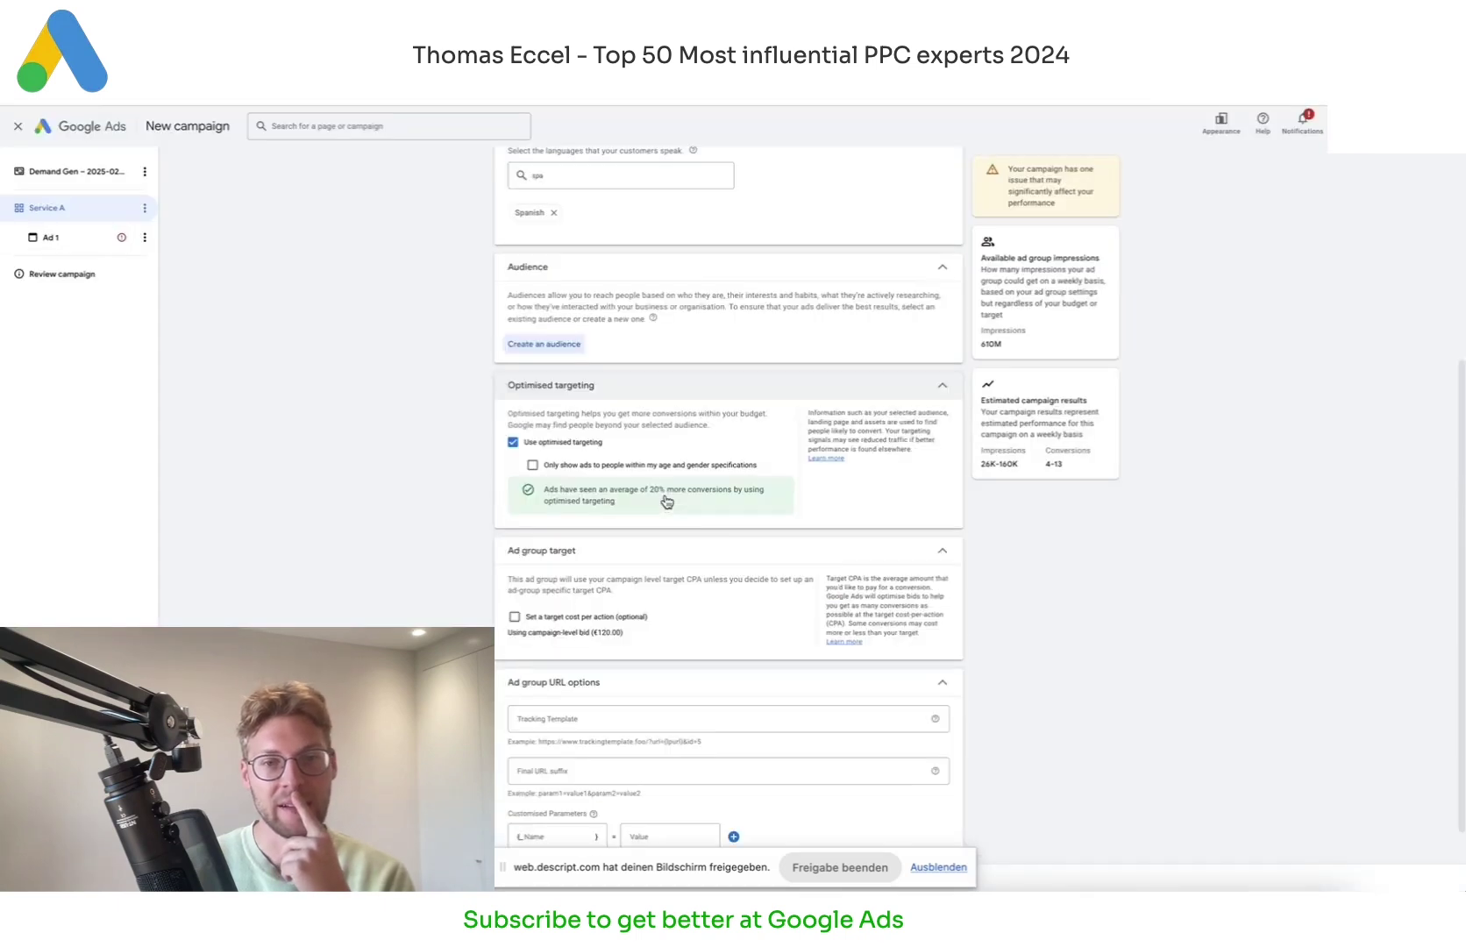
Step: Turn off optimised targeting for the Service A ad group and check the playbook's Lead Gen "Data-Power" ad type slide
{"action": "scroll", "coordinate": [661, 521], "scroll_direction": "down", "scroll_amount": 1}
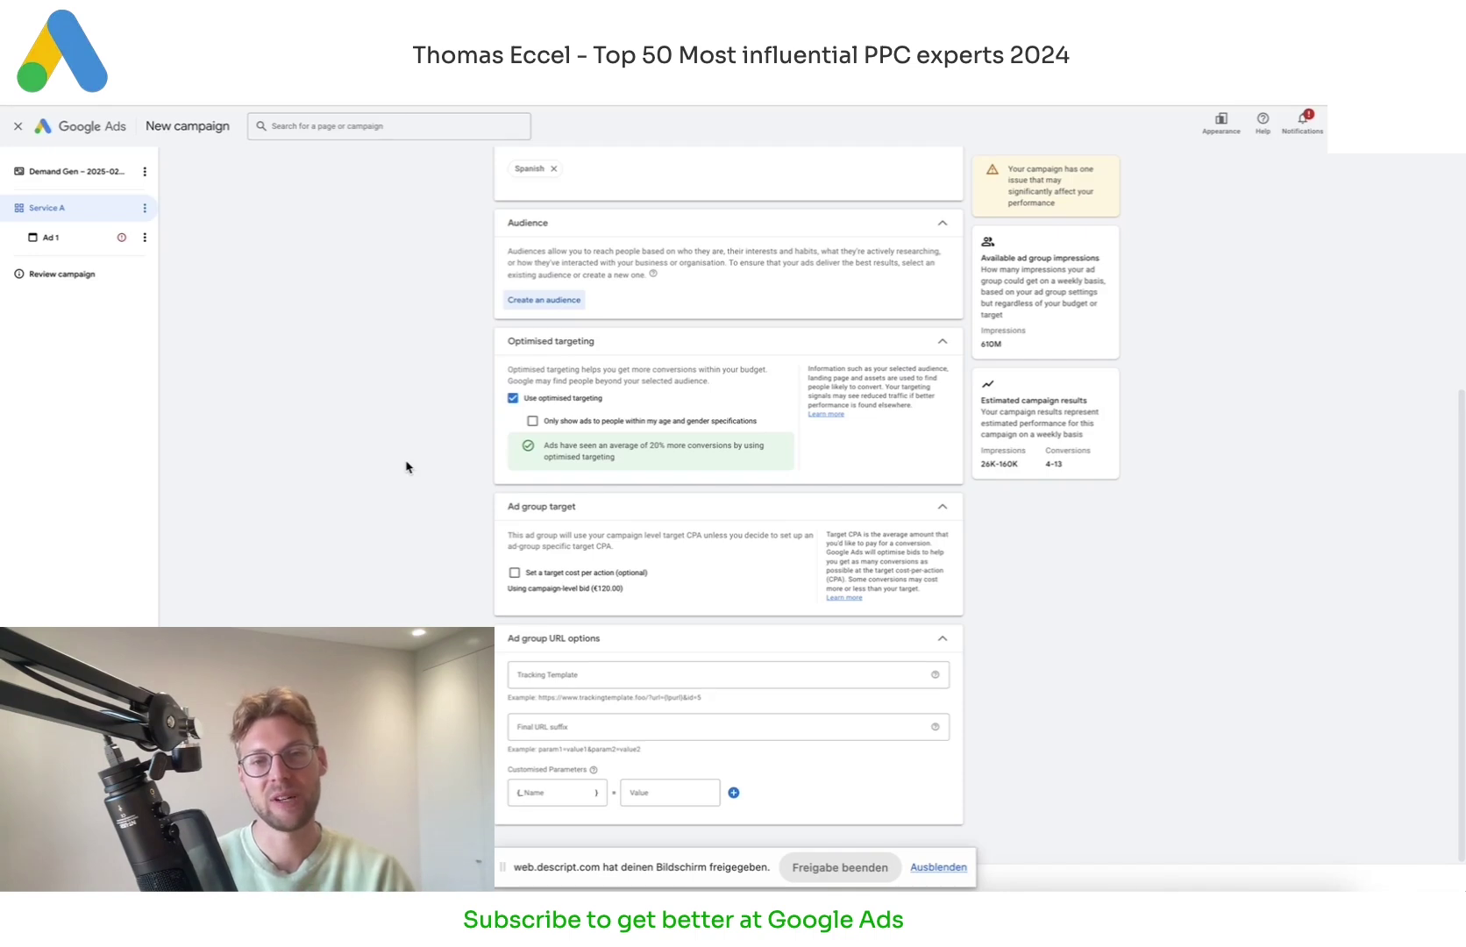
{"action": "left_click", "coordinate": [513, 397]}
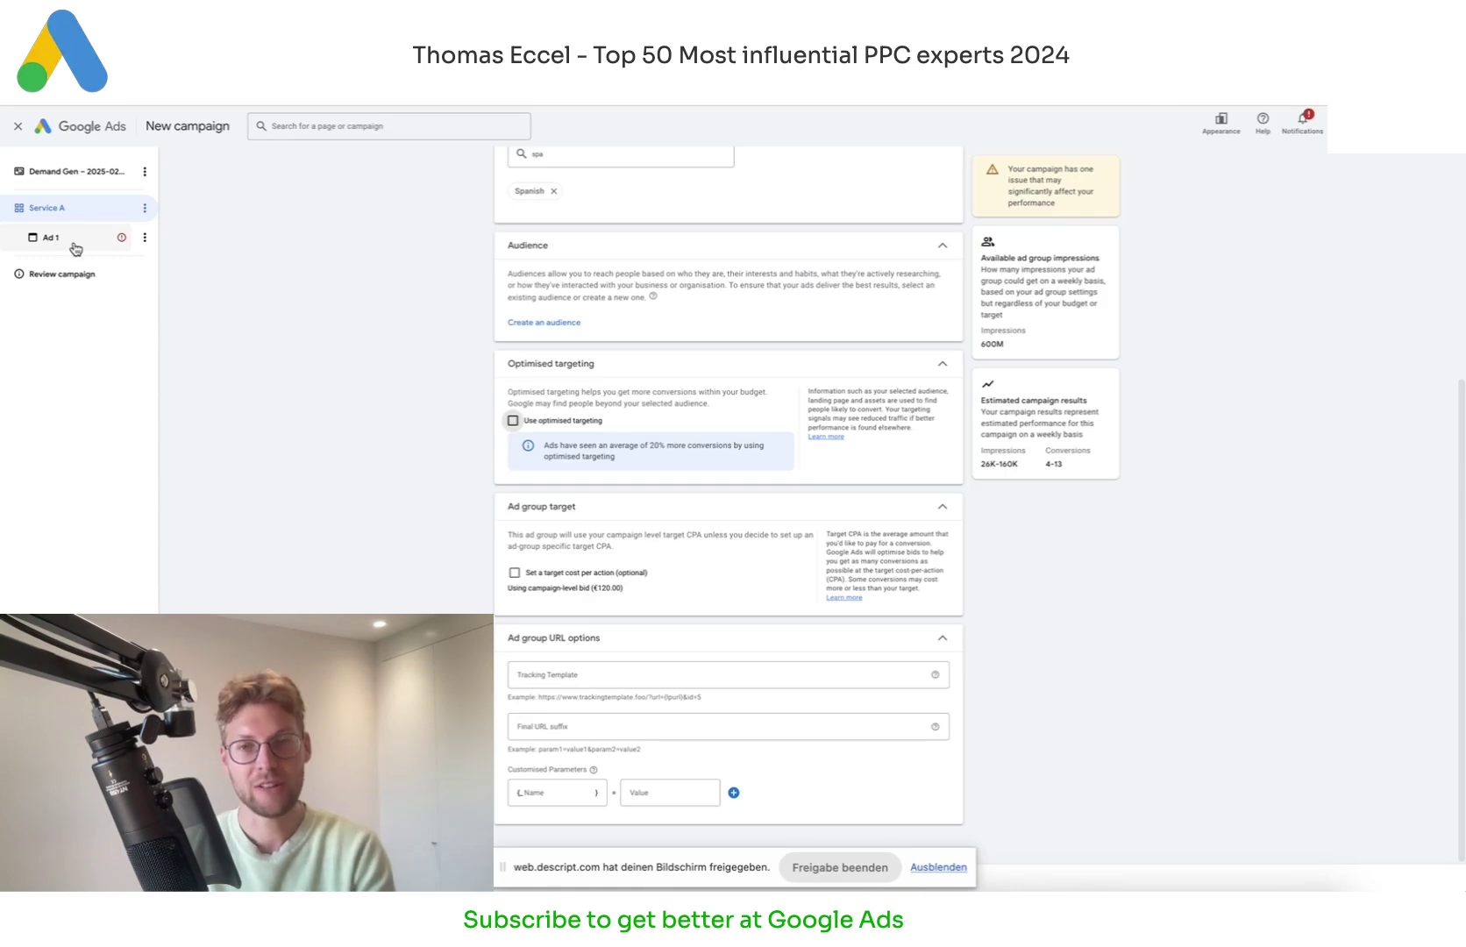
{"action": "key", "text": "ctrl+Tab"}
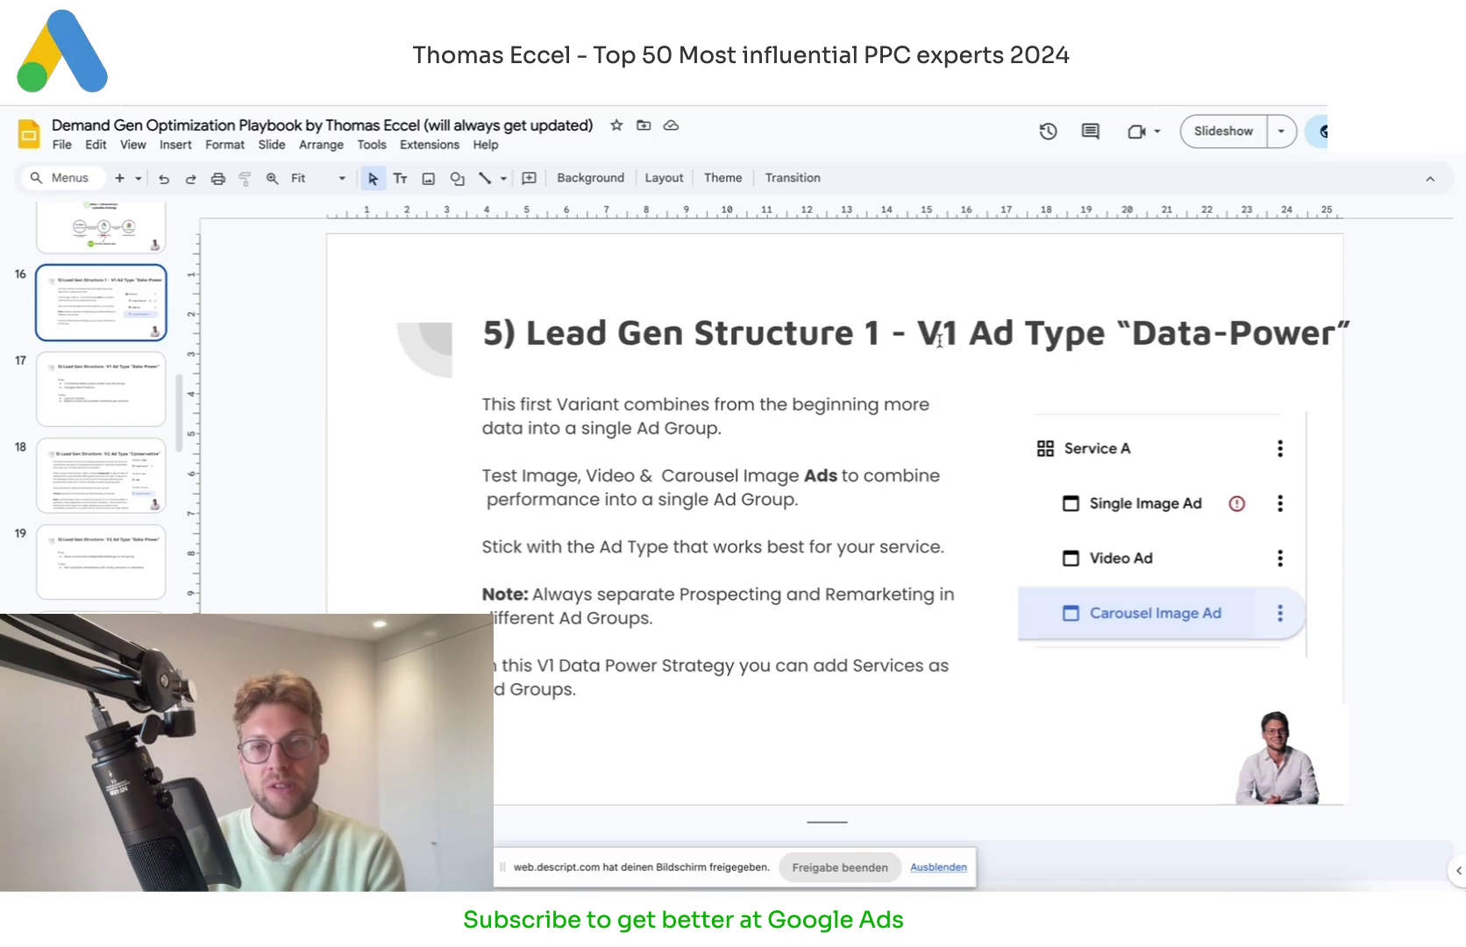
{"action": "key", "text": "ctrl+Tab"}
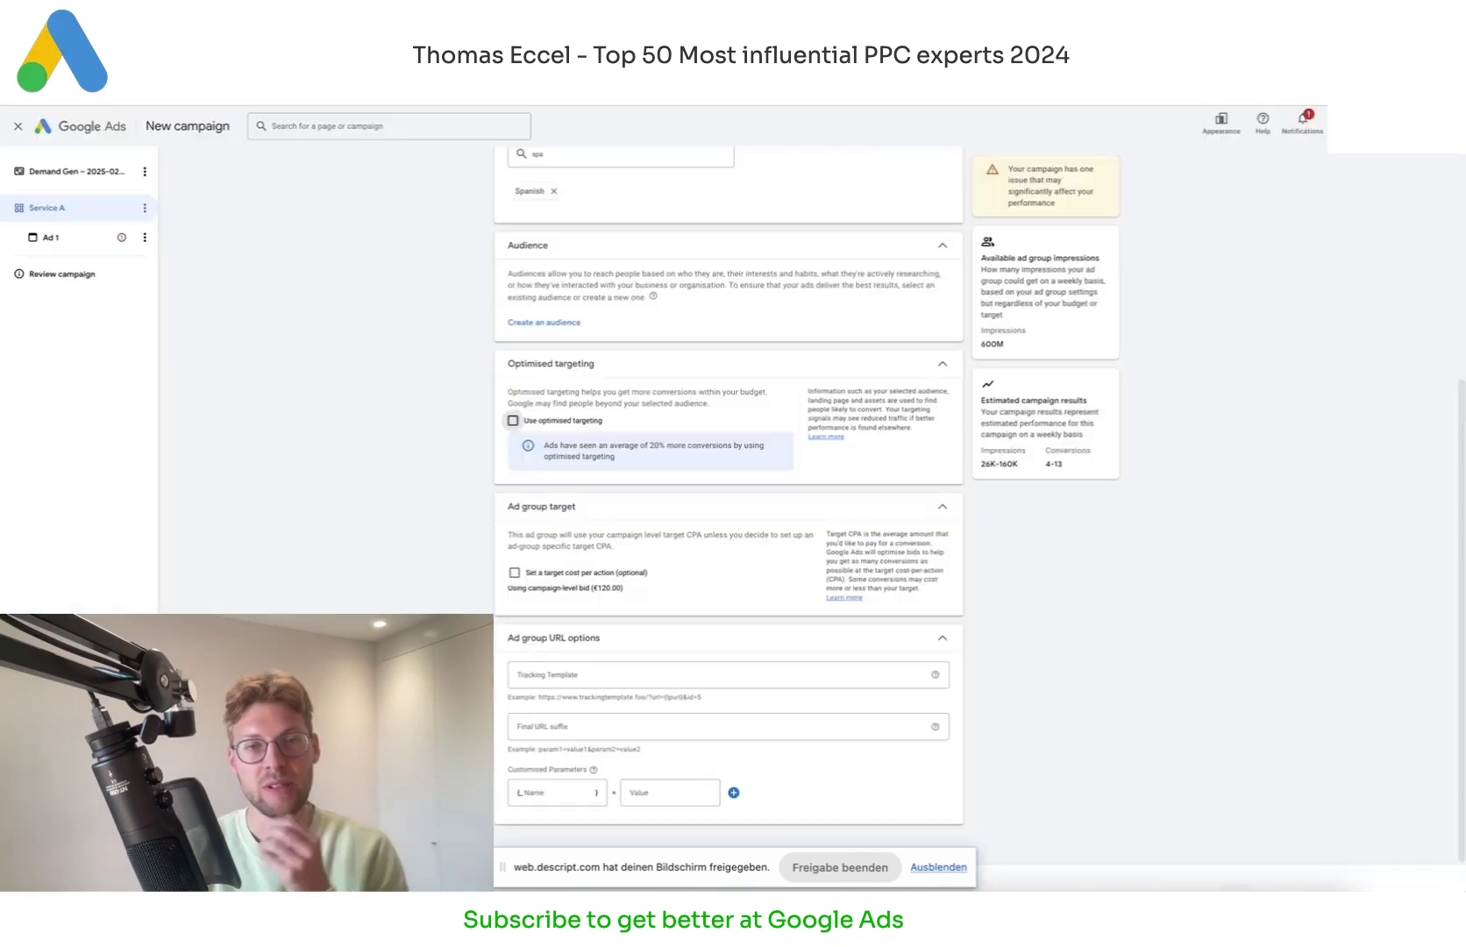
Step: Open Ad 1 of the Service A ad group and rename it Image
{"action": "left_click", "coordinate": [77, 240]}
{"action": "left_click", "coordinate": [783, 554]}
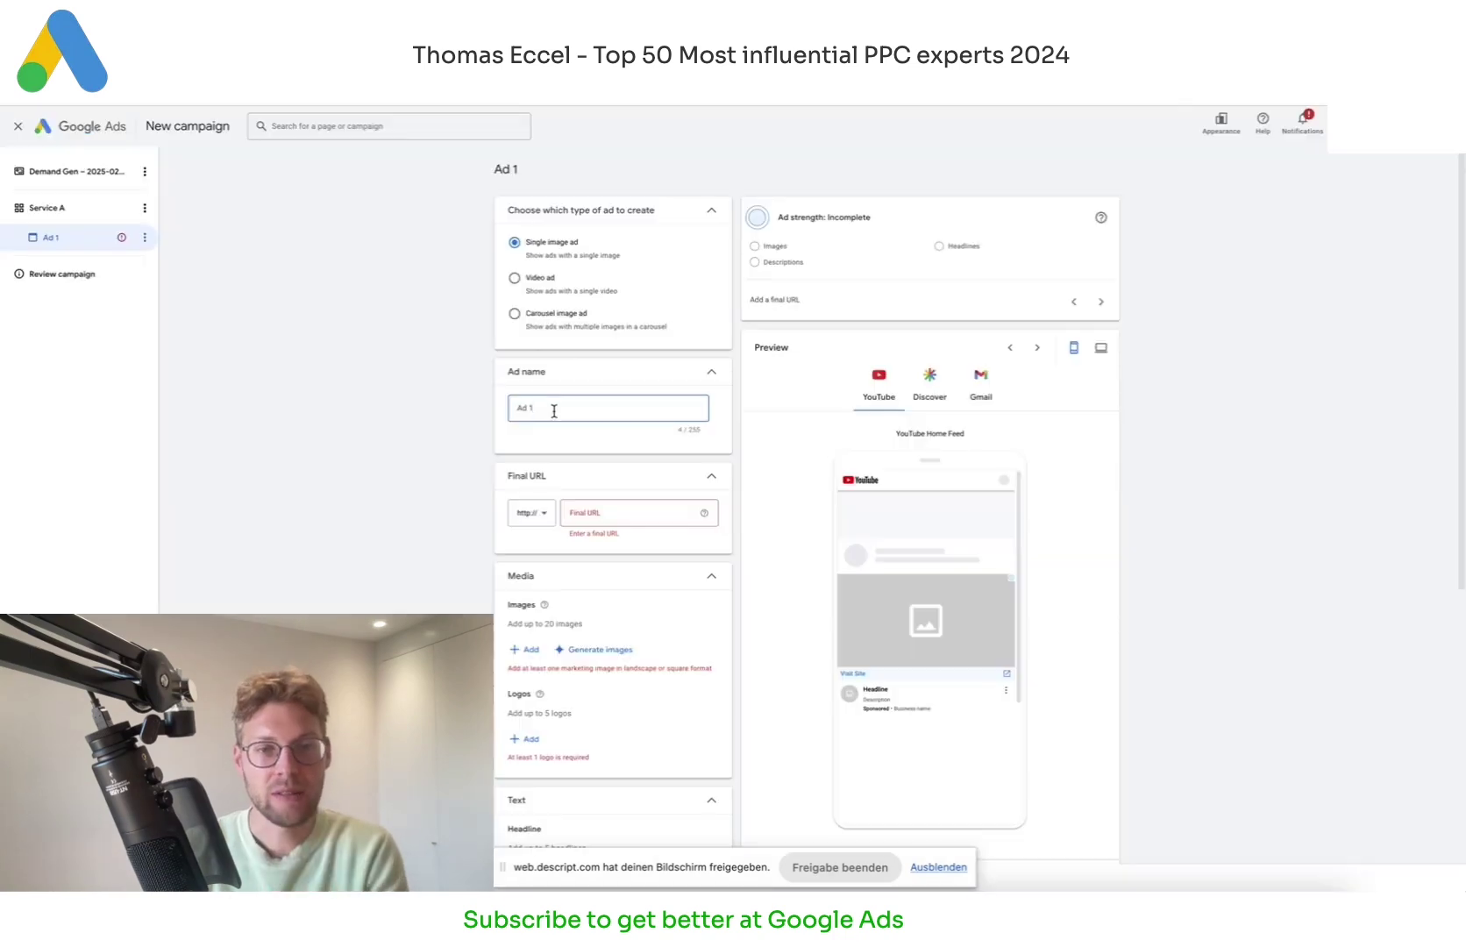
{"action": "type", "text": "Image"}
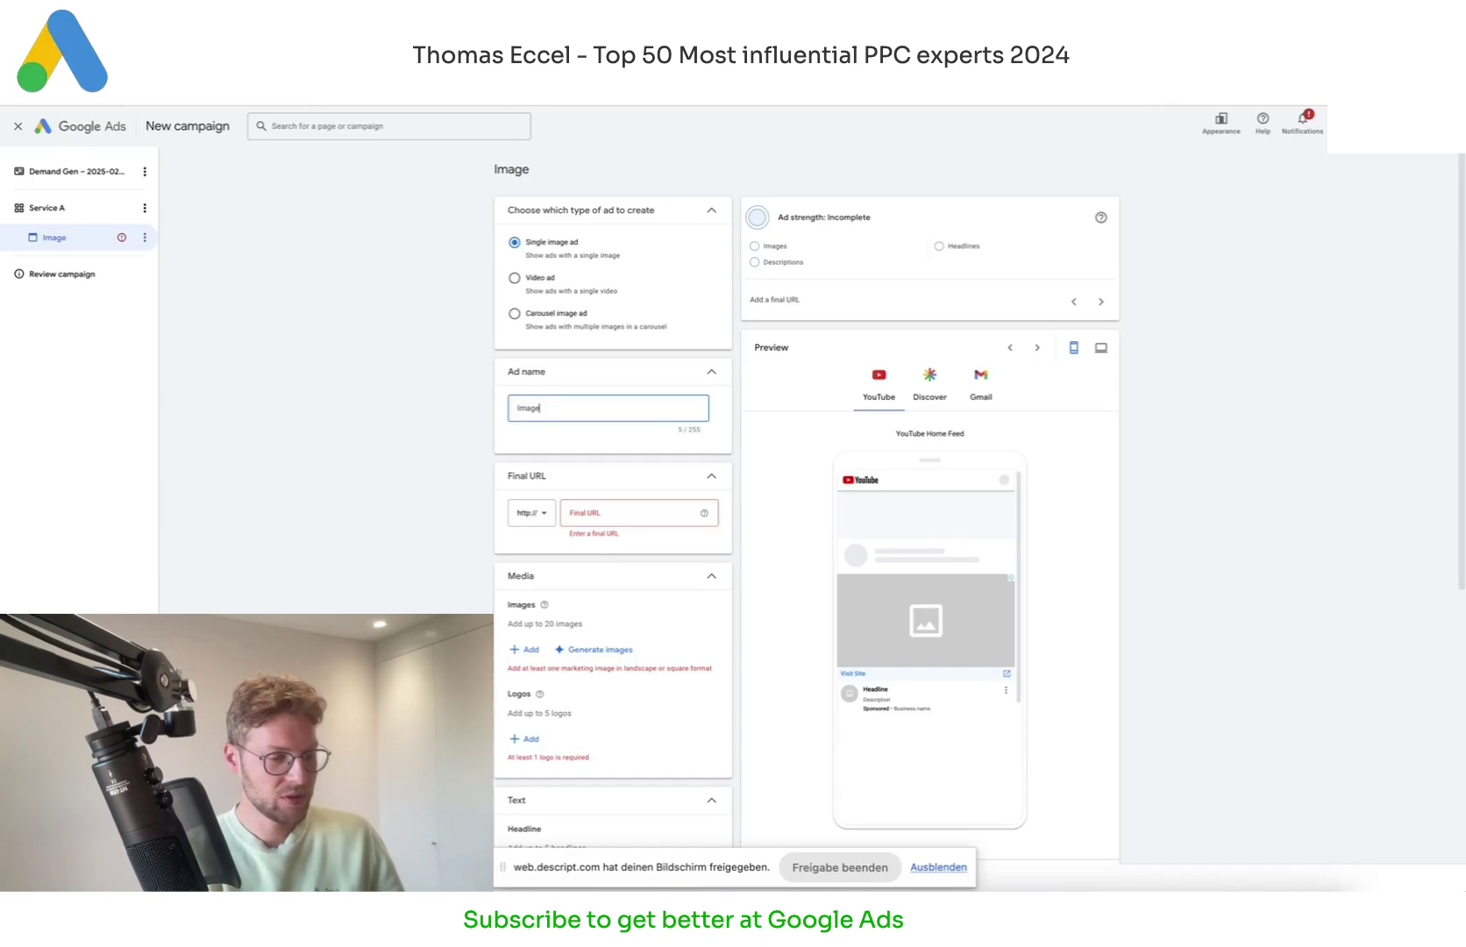
Step: Review the image ad's media fields and add three more empty headline fields to its text section
{"action": "scroll", "coordinate": [606, 531], "scroll_direction": "down", "scroll_amount": 4}
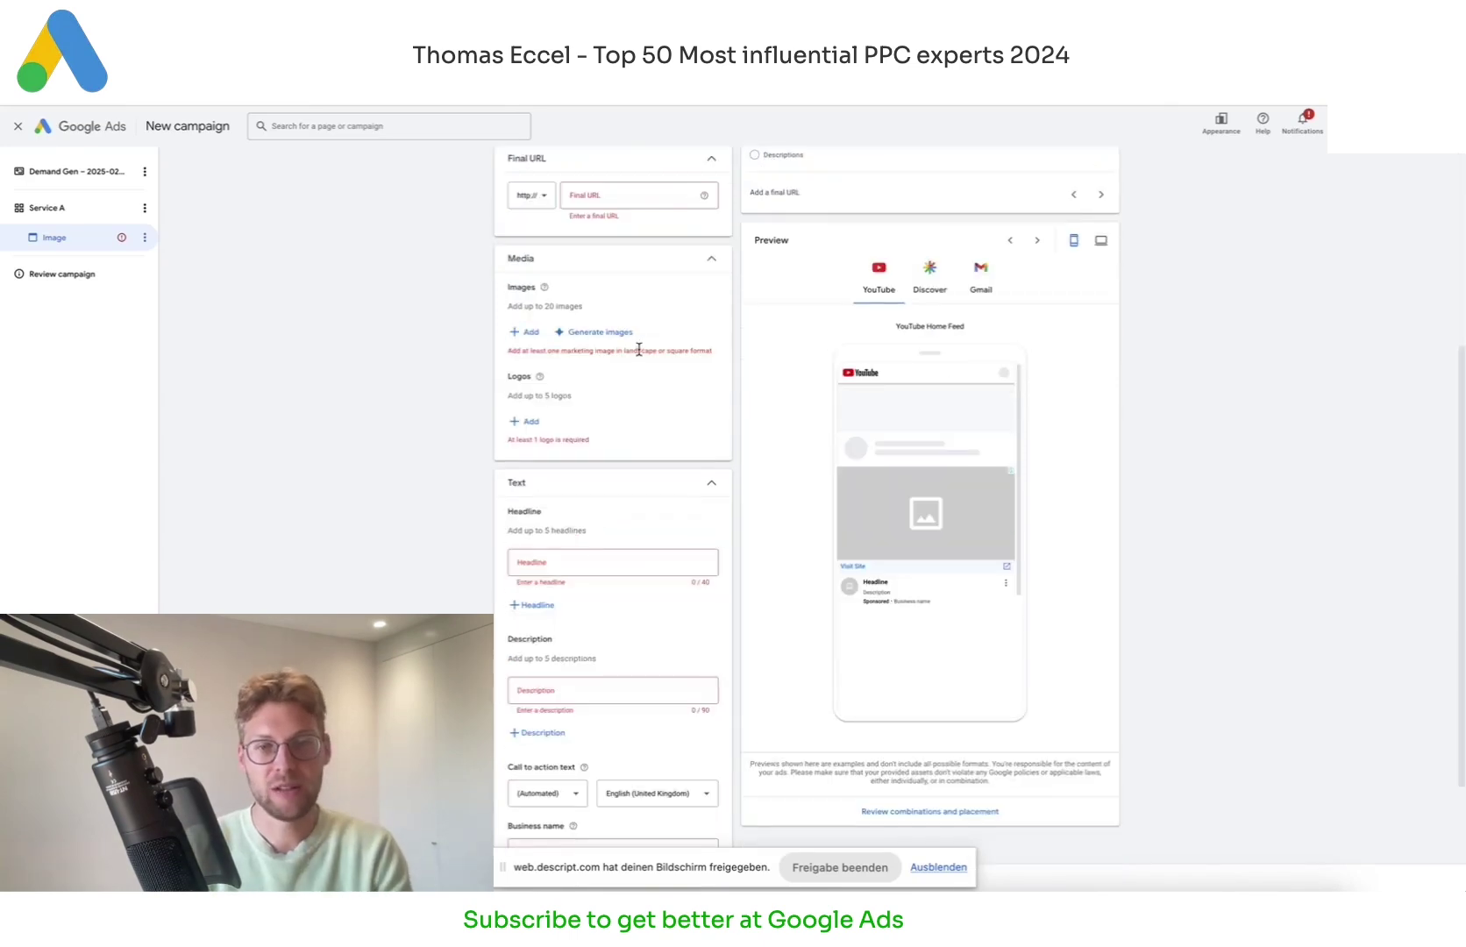
{"action": "scroll", "coordinate": [639, 350], "scroll_direction": "up", "scroll_amount": 2}
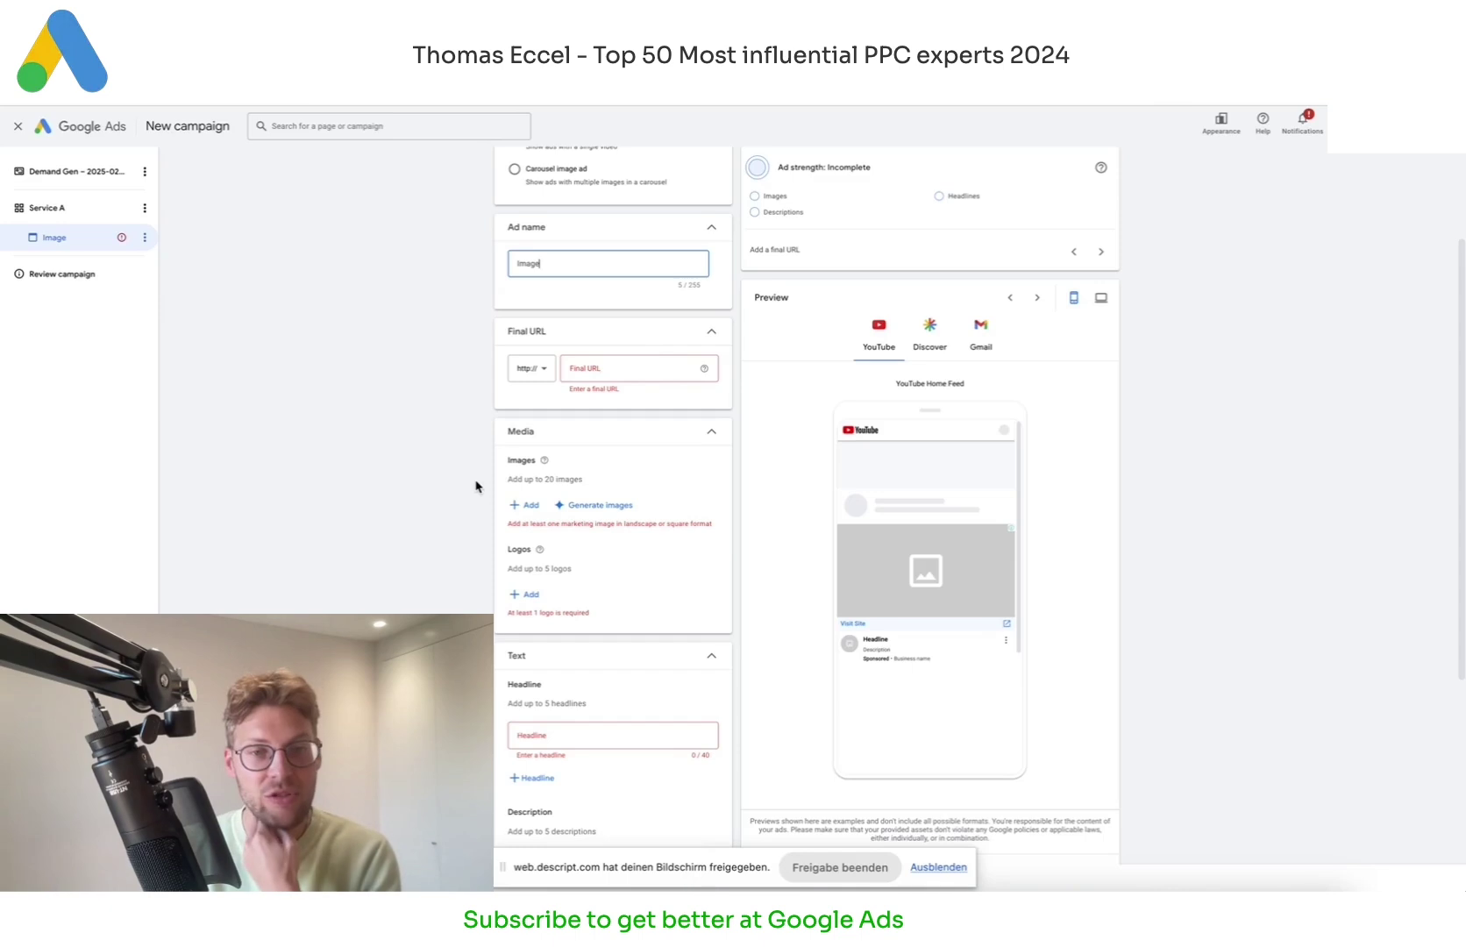
{"action": "scroll", "coordinate": [478, 484], "scroll_direction": "down", "scroll_amount": 3}
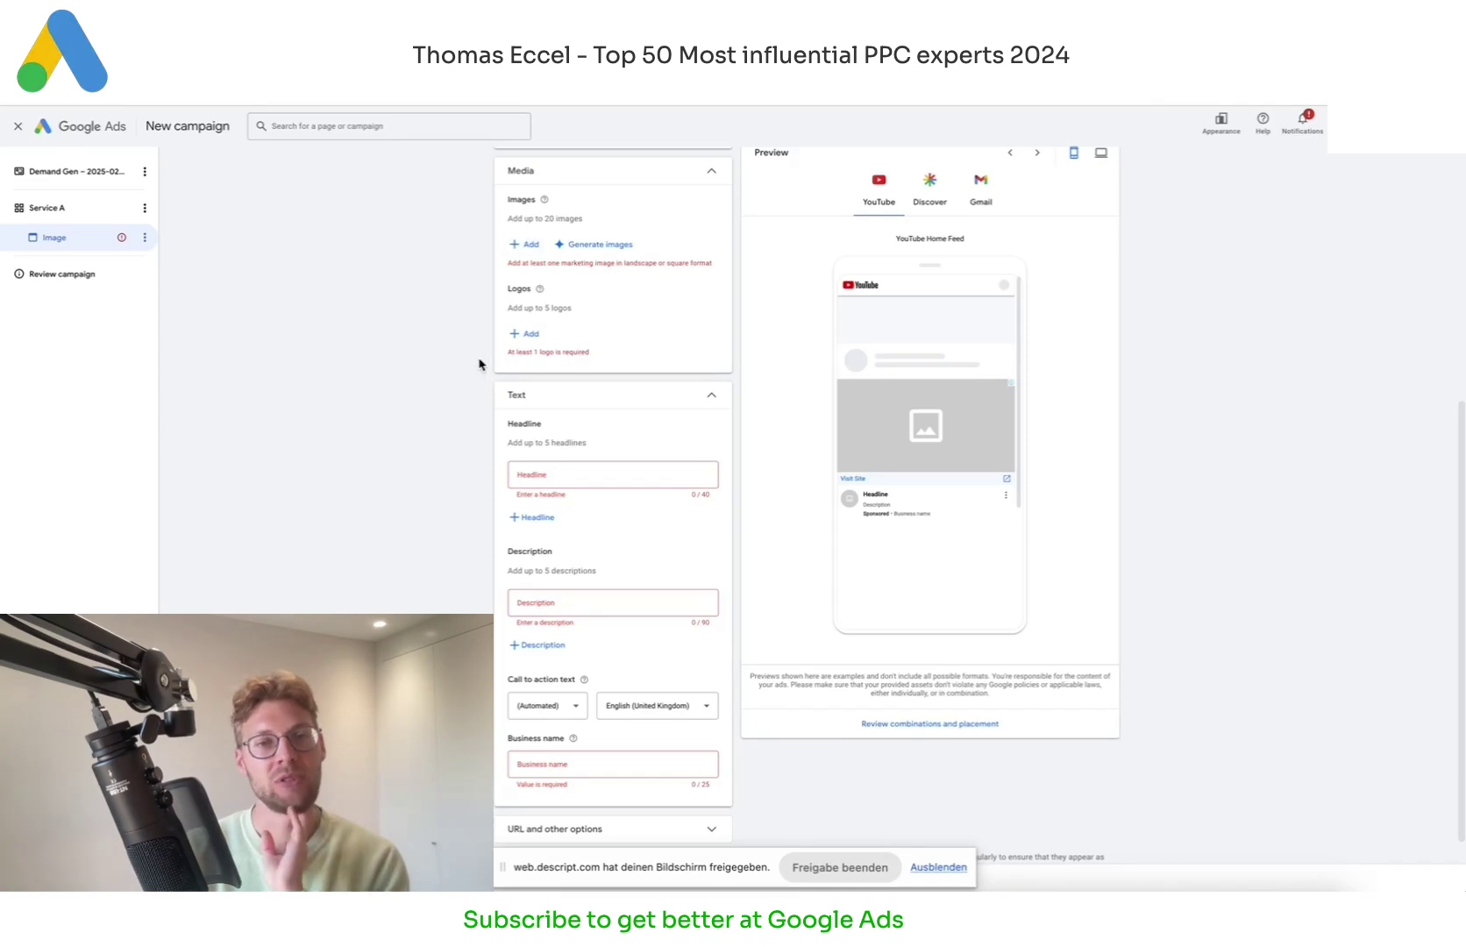
{"action": "scroll", "coordinate": [506, 529], "scroll_direction": "down", "scroll_amount": 1}
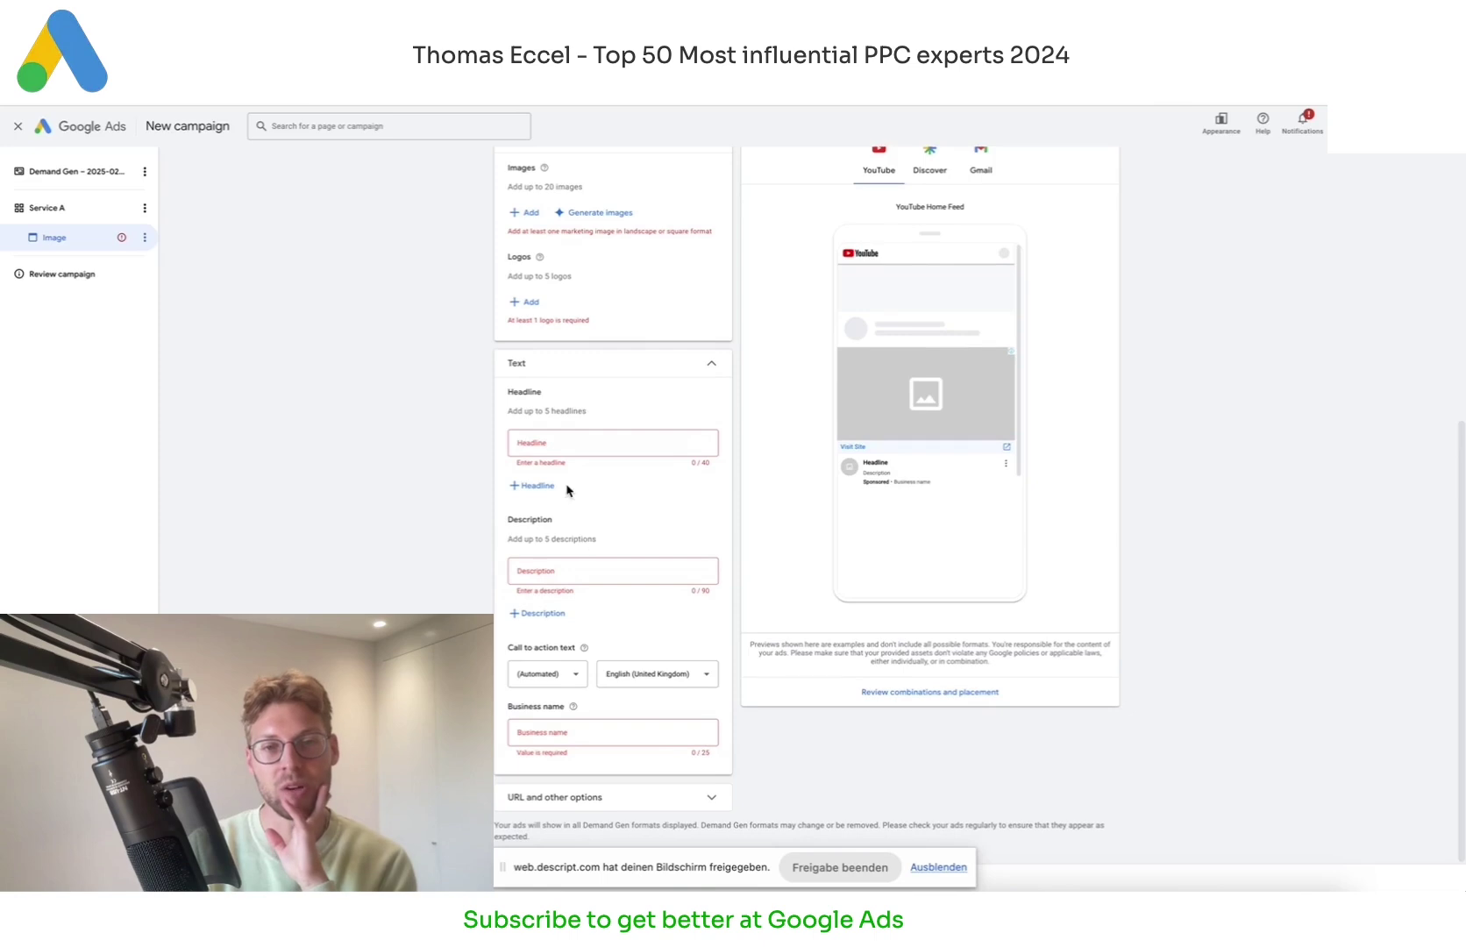
{"action": "left_click", "coordinate": [533, 485]}
{"action": "left_click", "coordinate": [533, 532]}
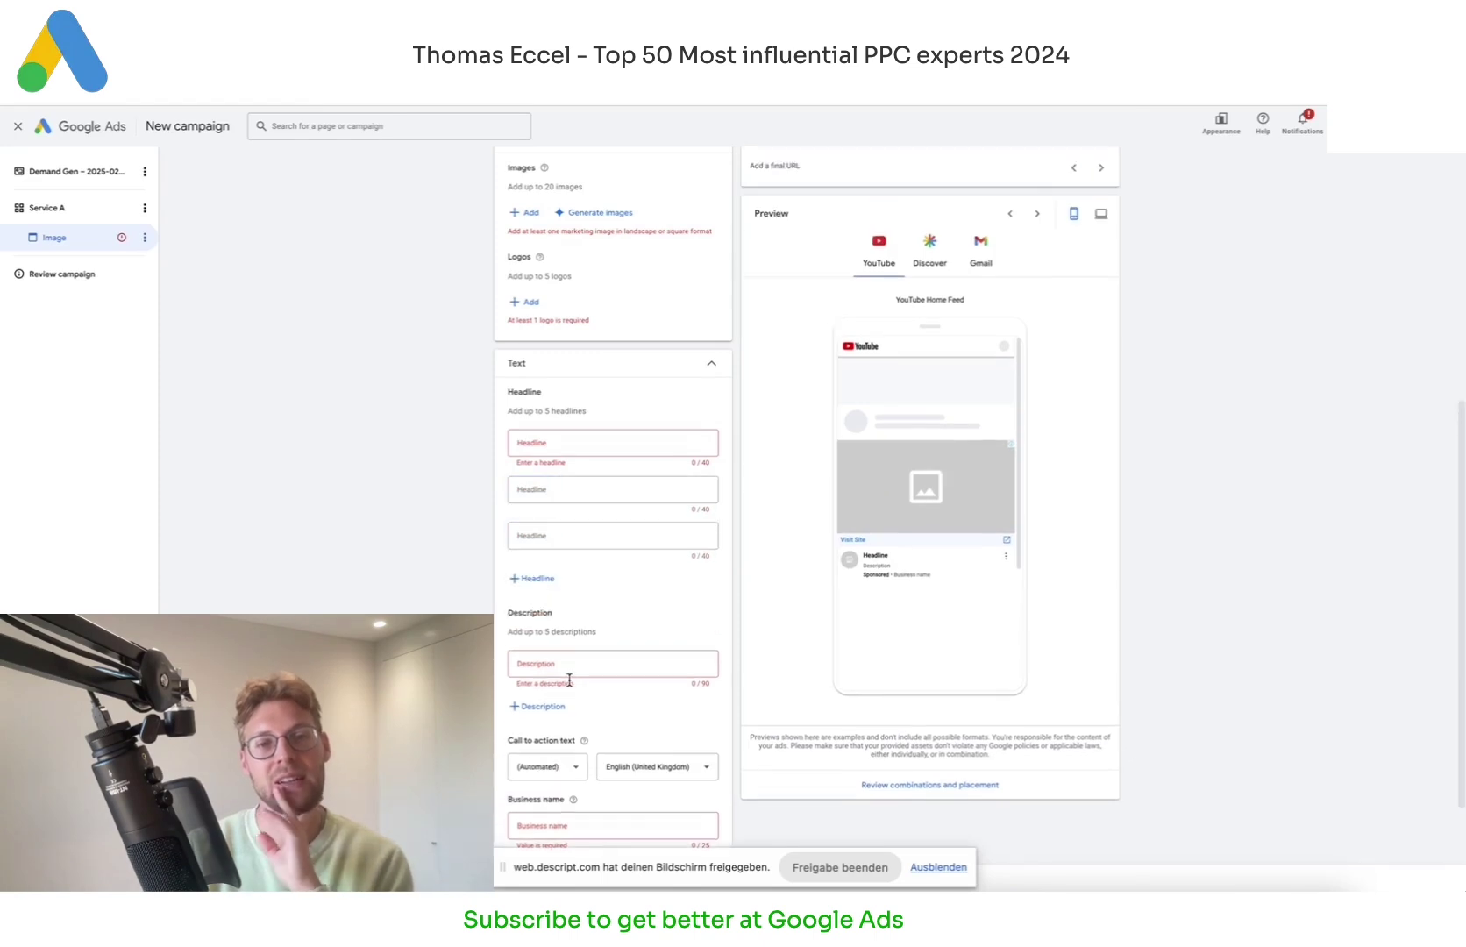
{"action": "left_click", "coordinate": [533, 578]}
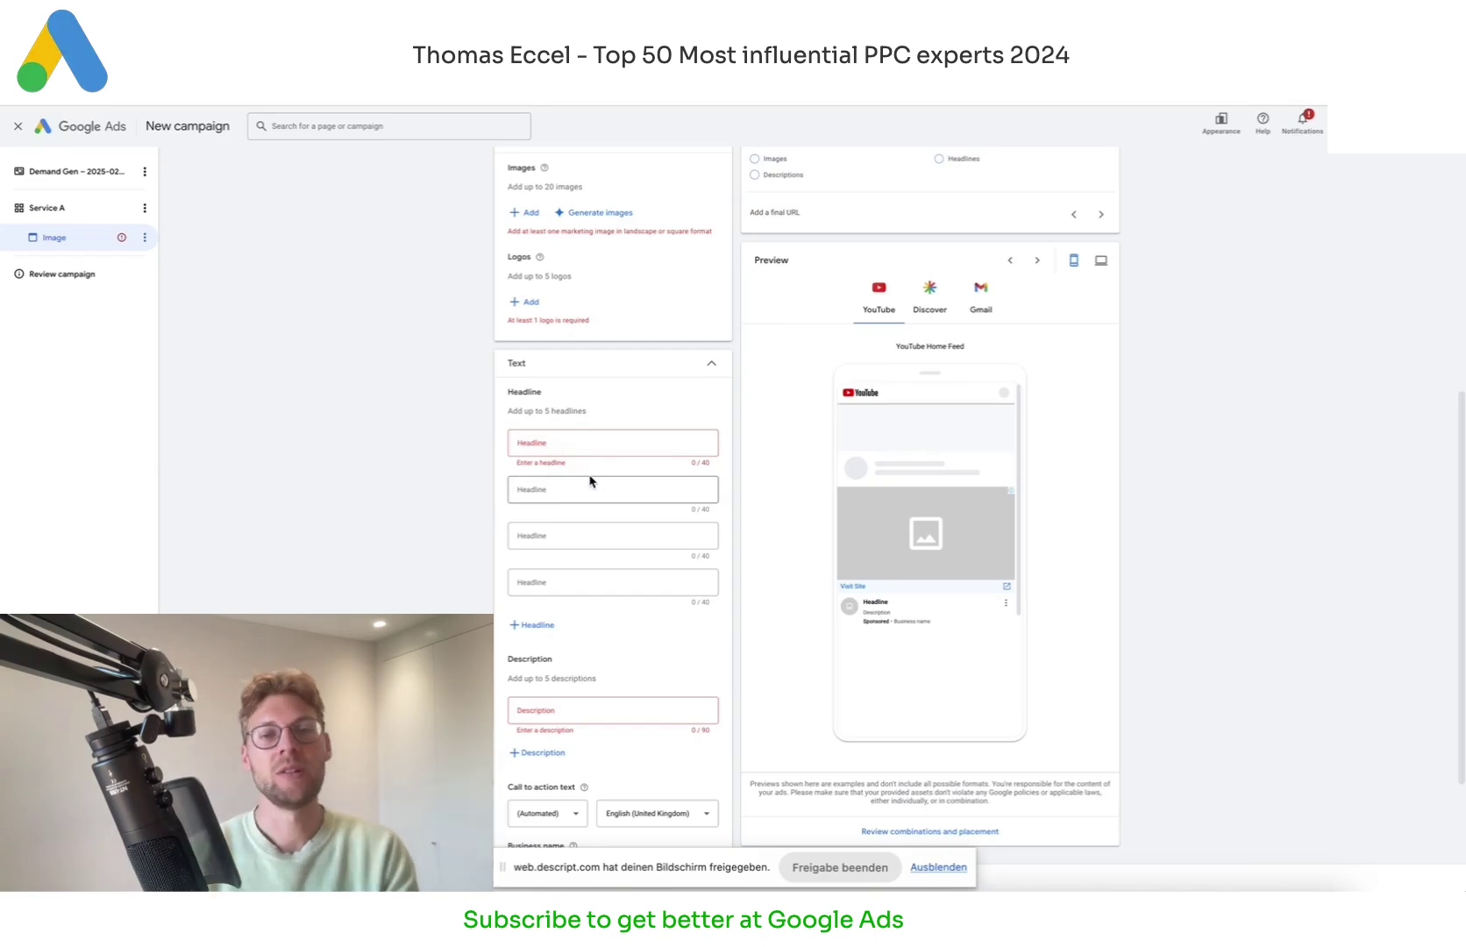
{"action": "left_click", "coordinate": [699, 458]}
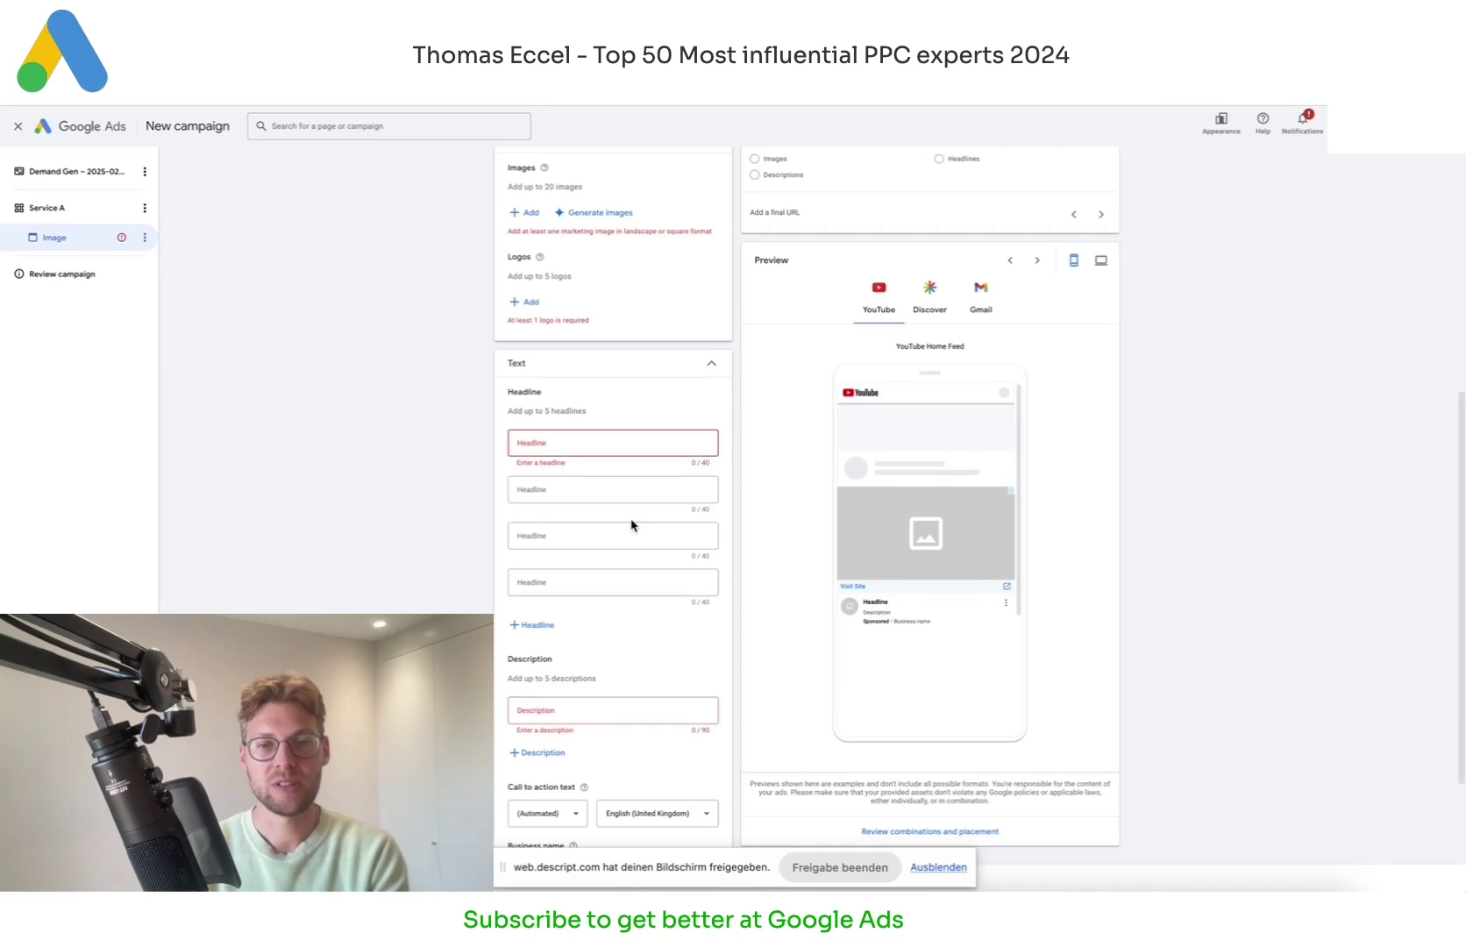
Step: Add three more empty description fields to the image ad
{"action": "scroll", "coordinate": [629, 515], "scroll_direction": "down", "scroll_amount": 2}
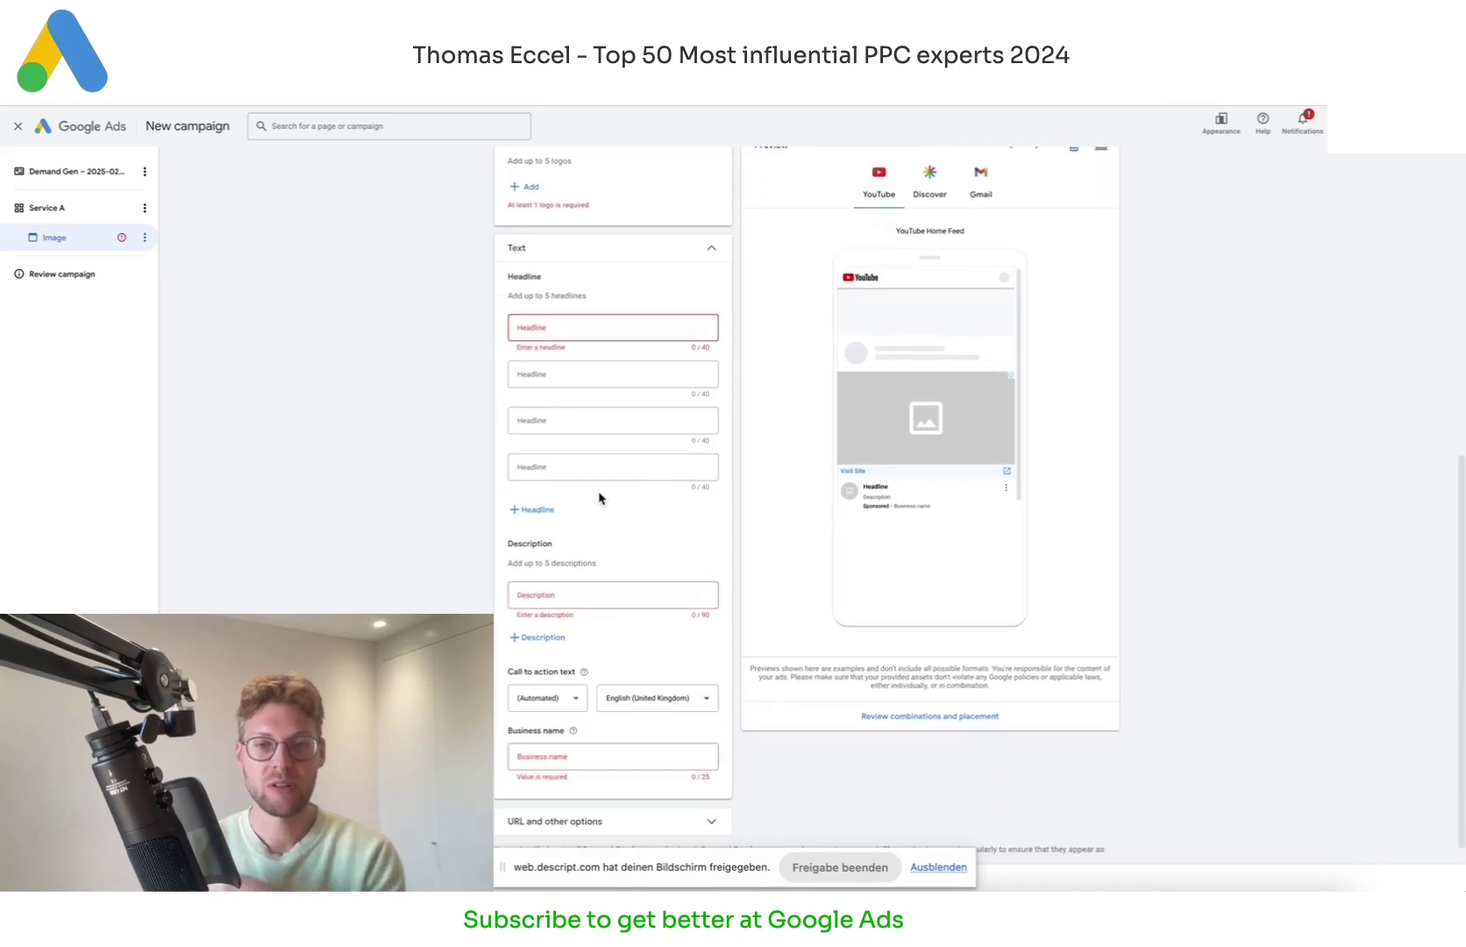
{"action": "left_click", "coordinate": [538, 638]}
{"action": "scroll", "coordinate": [564, 610], "scroll_direction": "down", "scroll_amount": 1}
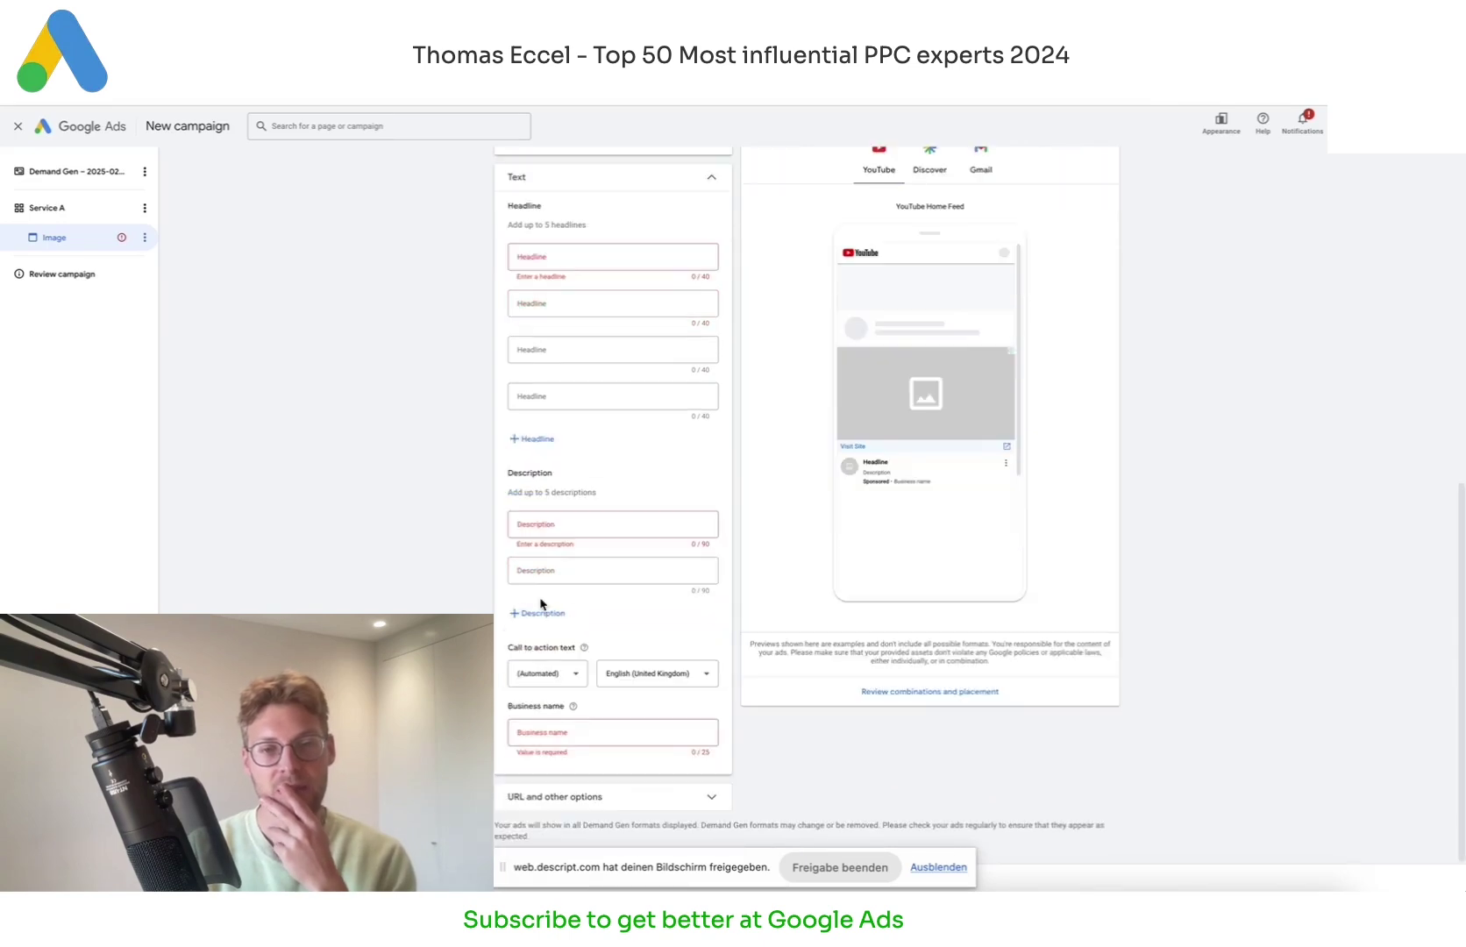
{"action": "left_click", "coordinate": [537, 609]}
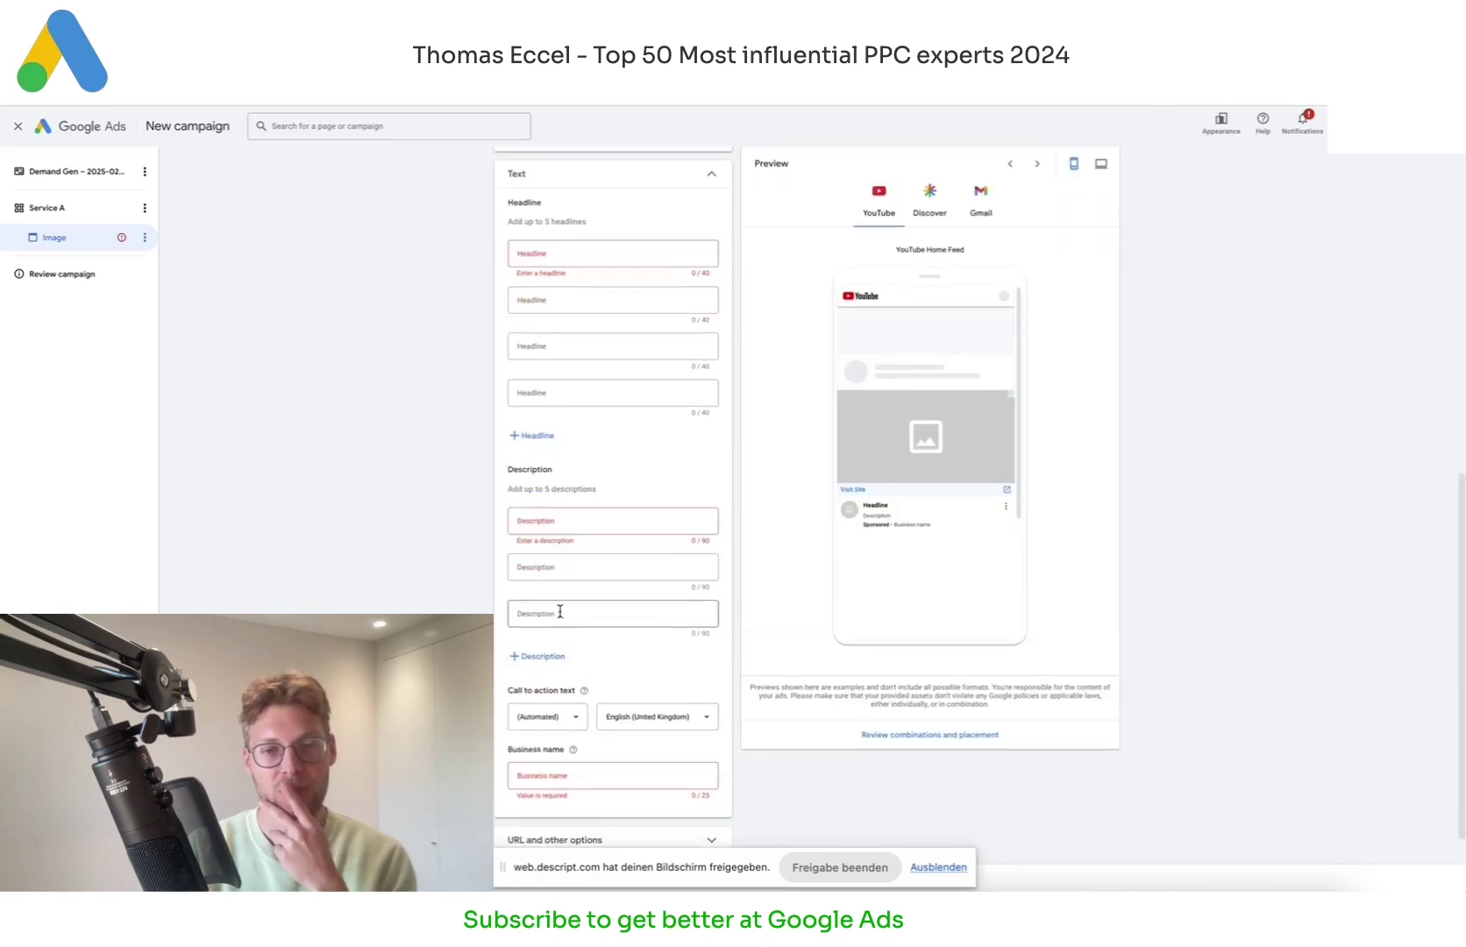
{"action": "left_click", "coordinate": [539, 656]}
{"action": "scroll", "coordinate": [609, 597], "scroll_direction": "down", "scroll_amount": 1}
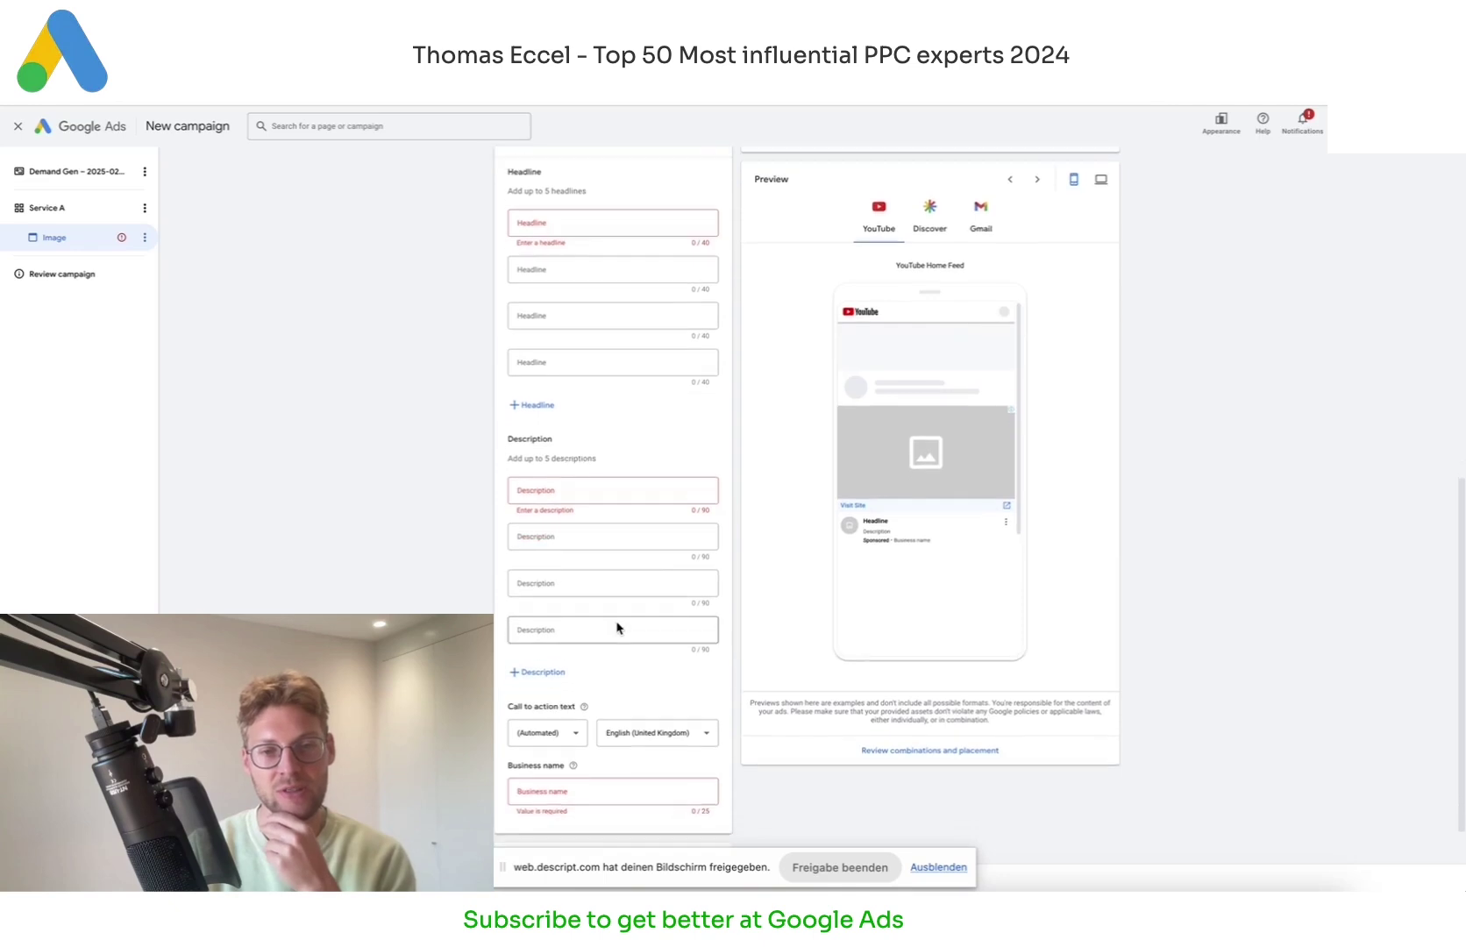
Step: Set the image ad's call to action text to Contact us
{"action": "scroll", "coordinate": [611, 602], "scroll_direction": "down", "scroll_amount": 1}
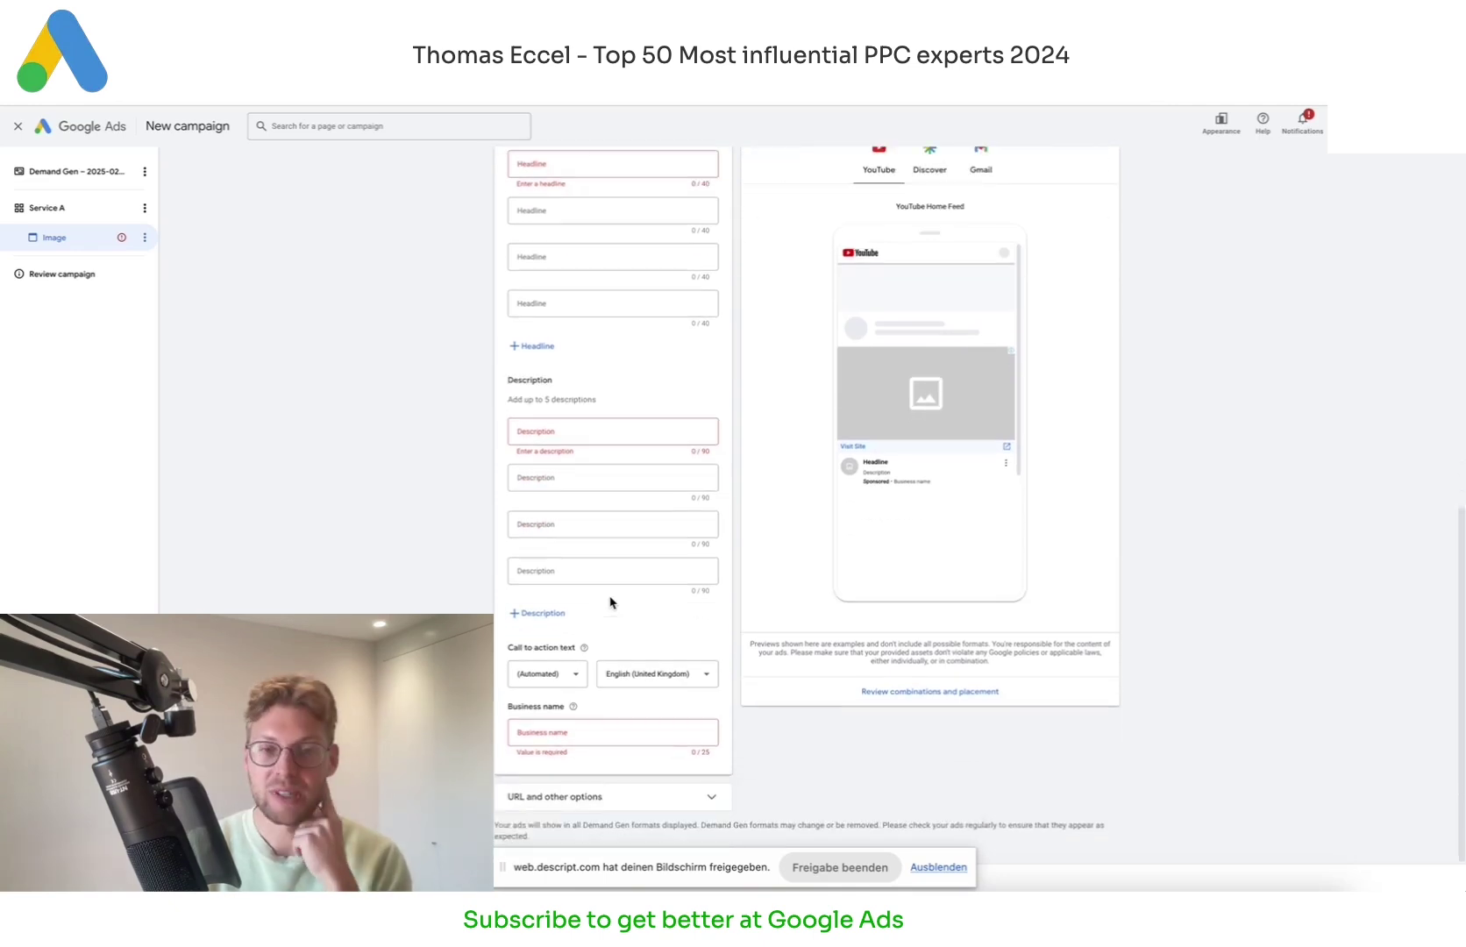
{"action": "left_click", "coordinate": [561, 675]}
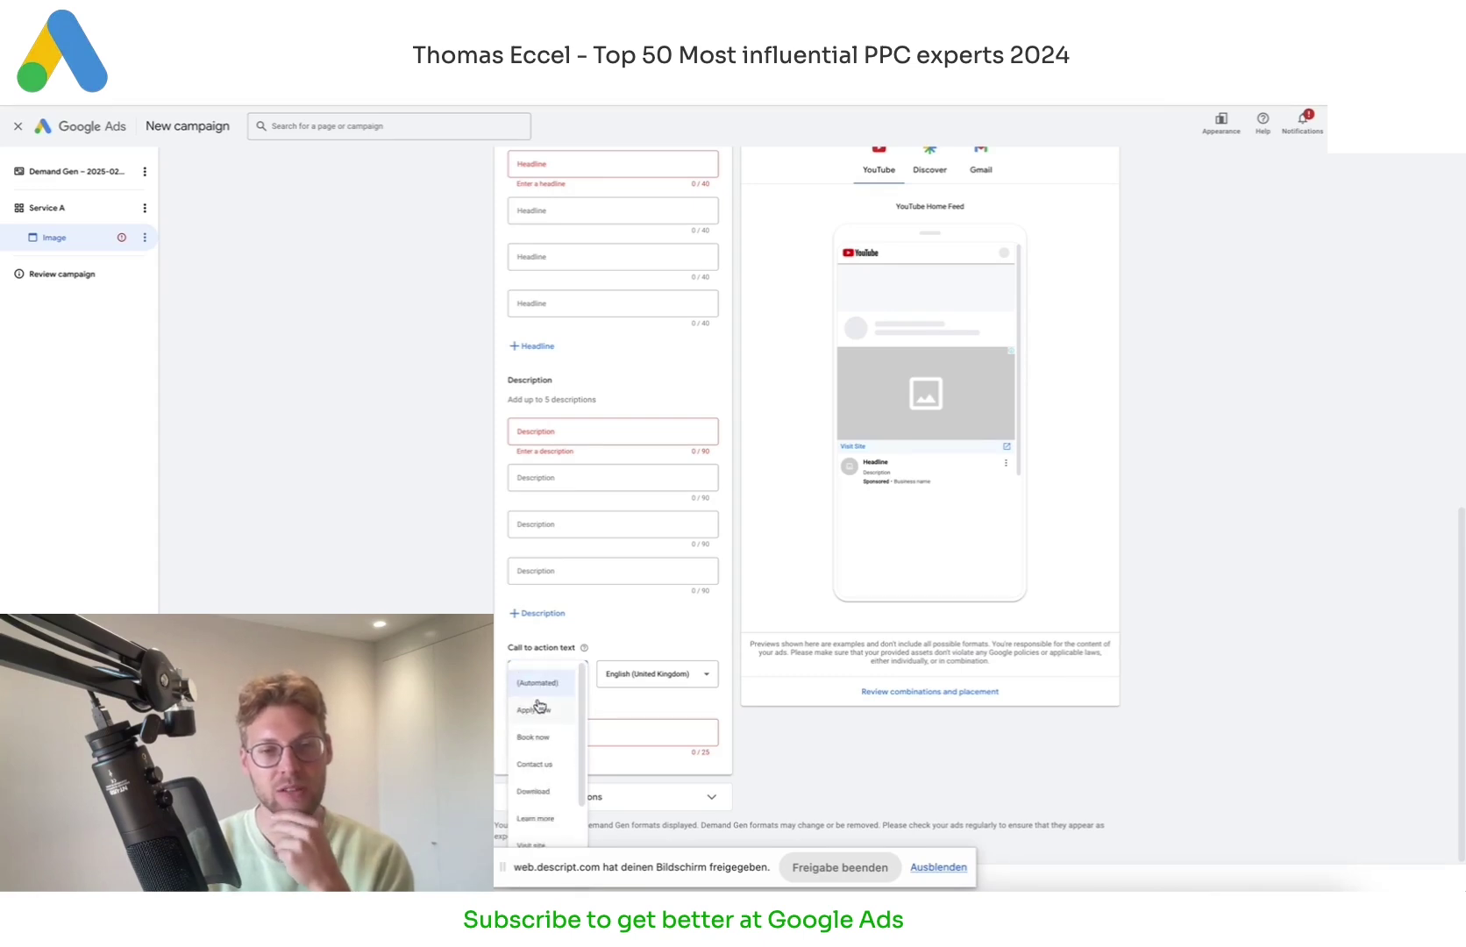
{"action": "scroll", "coordinate": [556, 785], "scroll_direction": "down", "scroll_amount": 2}
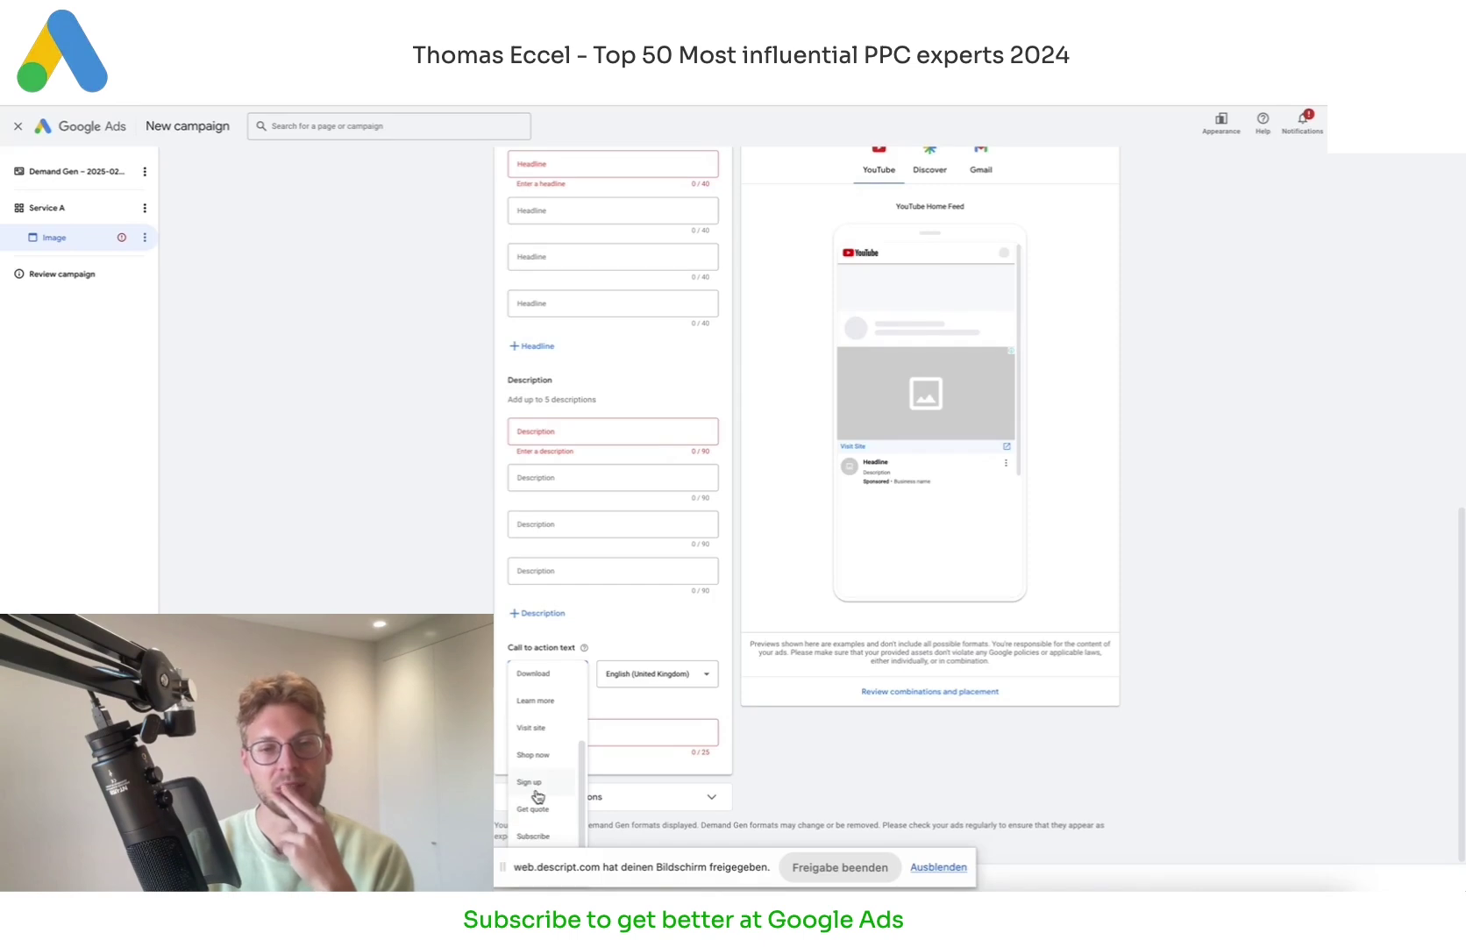
{"action": "scroll", "coordinate": [538, 789], "scroll_direction": "up", "scroll_amount": 3}
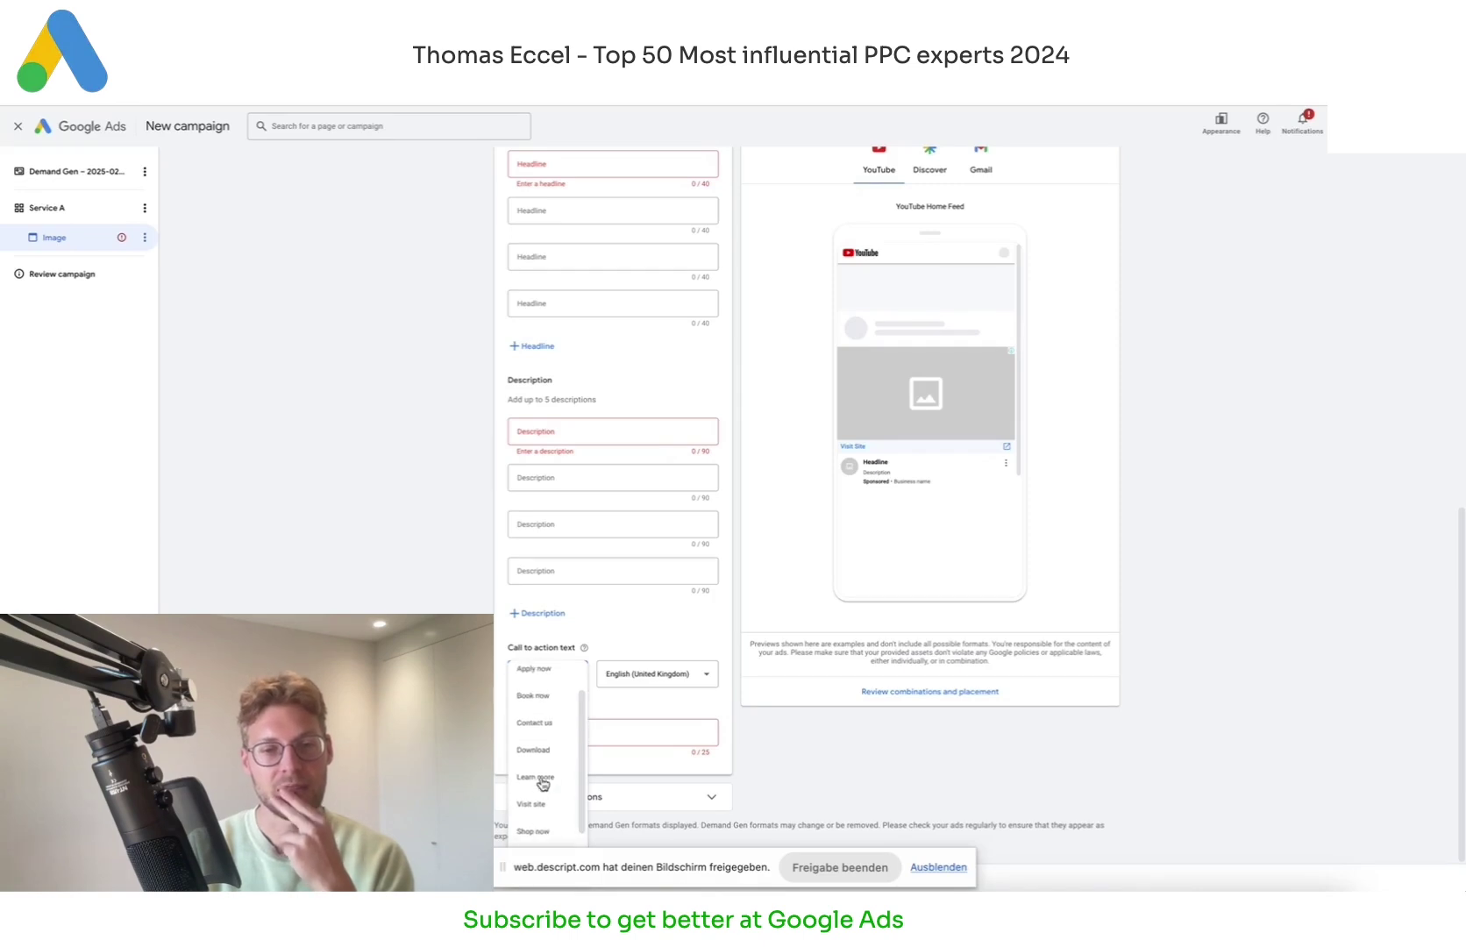
{"action": "scroll", "coordinate": [542, 774], "scroll_direction": "down", "scroll_amount": 1}
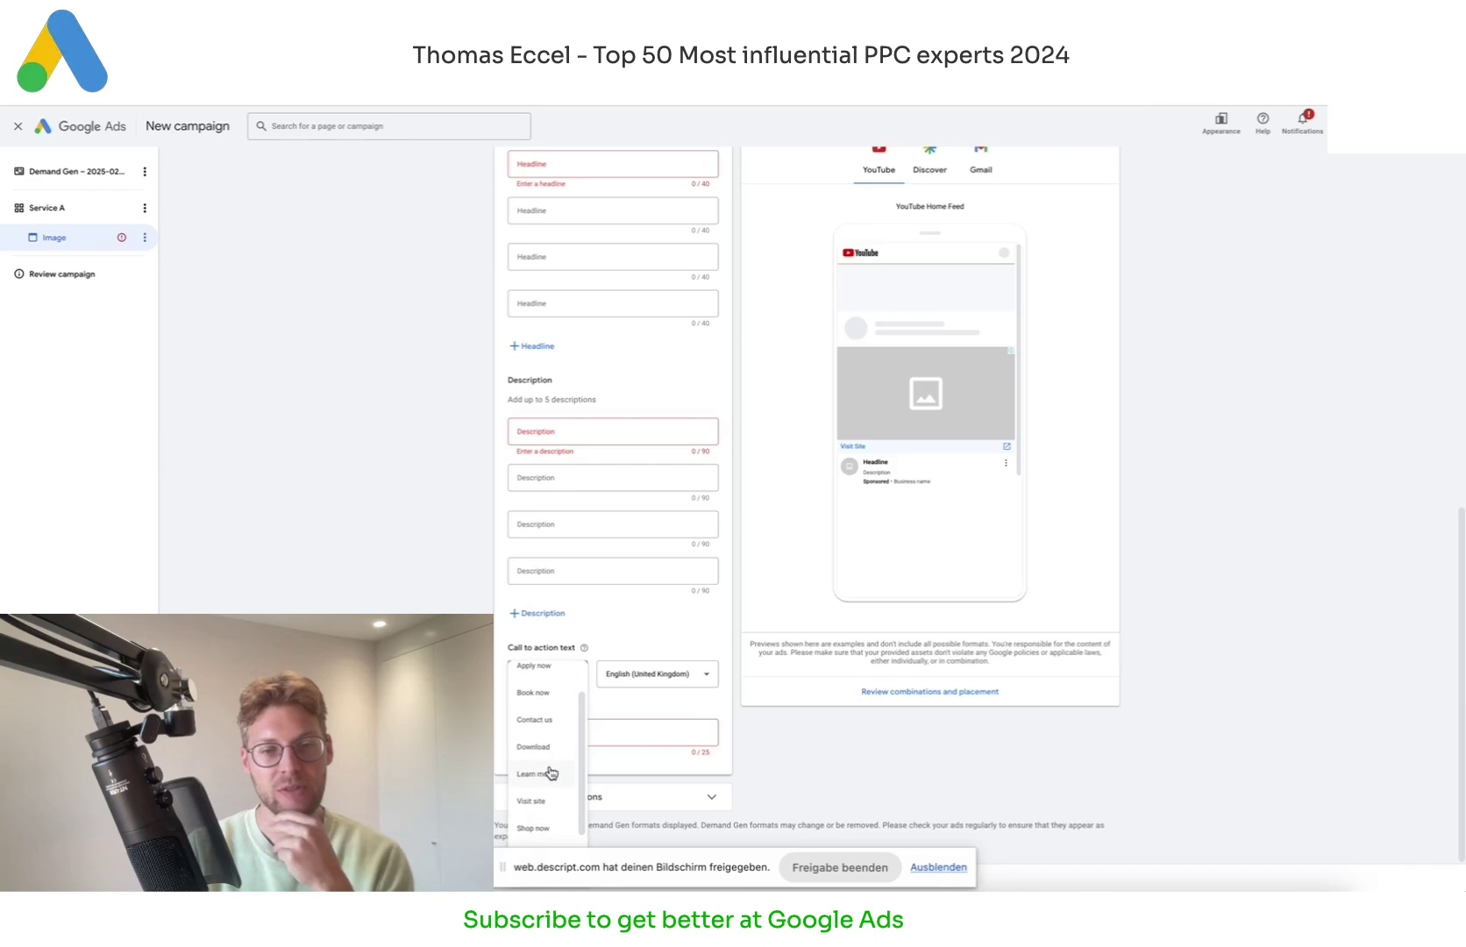
{"action": "left_click", "coordinate": [552, 720]}
Step: Set the call to action language to Spanish (Spain) and move to the business name field
{"action": "left_click", "coordinate": [636, 675]}
{"action": "scroll", "coordinate": [645, 719], "scroll_direction": "down", "scroll_amount": 3}
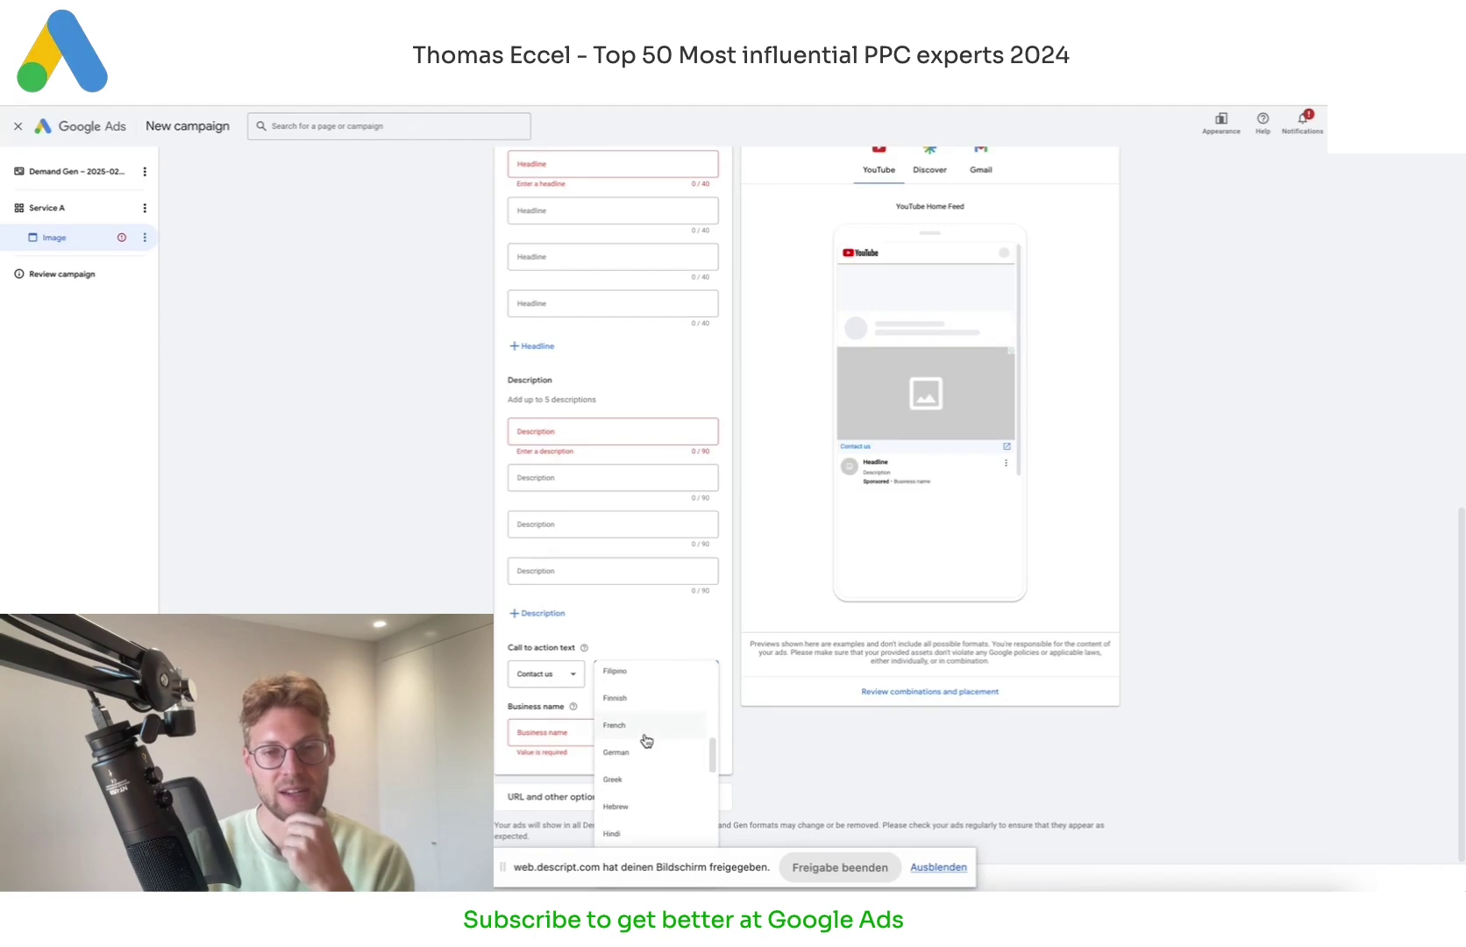
{"action": "scroll", "coordinate": [647, 746], "scroll_direction": "down", "scroll_amount": 5}
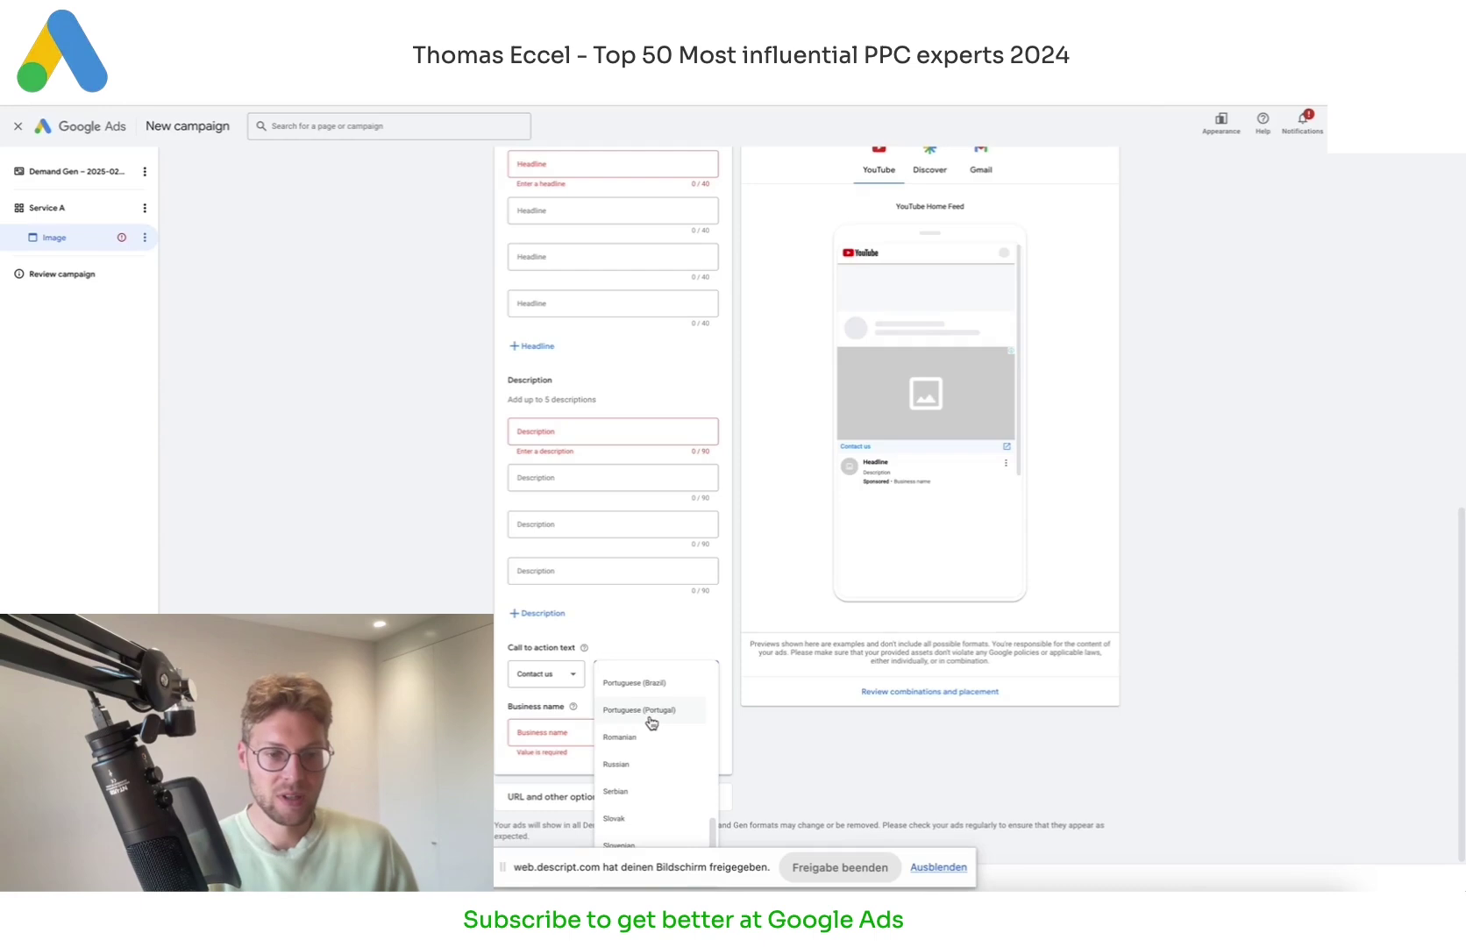
{"action": "scroll", "coordinate": [649, 724], "scroll_direction": "down", "scroll_amount": 1}
{"action": "scroll", "coordinate": [646, 726], "scroll_direction": "down", "scroll_amount": 2}
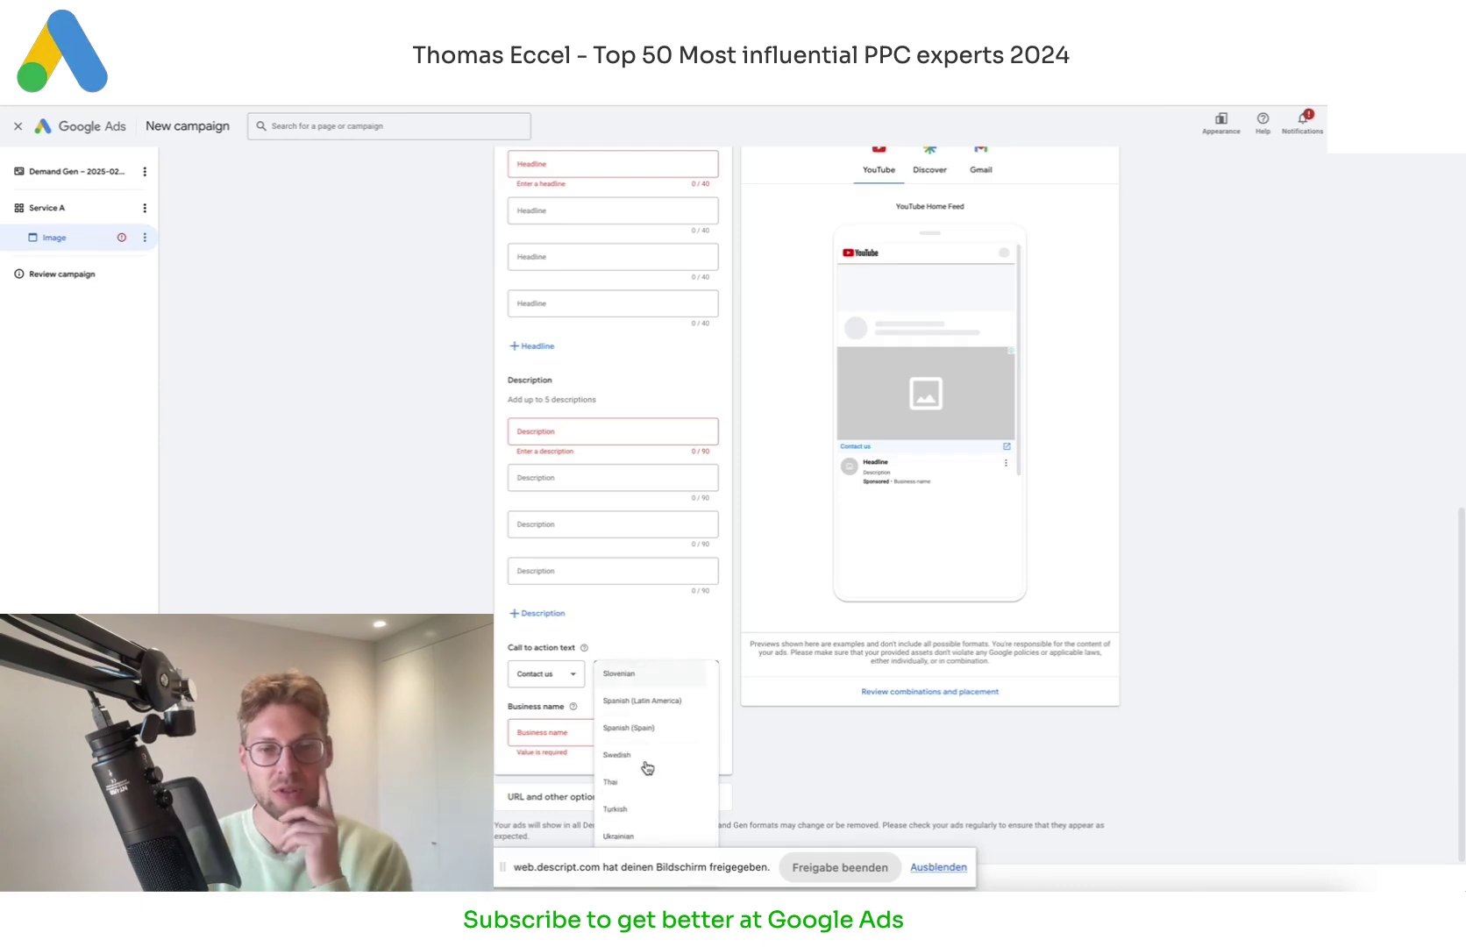
{"action": "left_click", "coordinate": [648, 739]}
{"action": "left_click", "coordinate": [605, 729]}
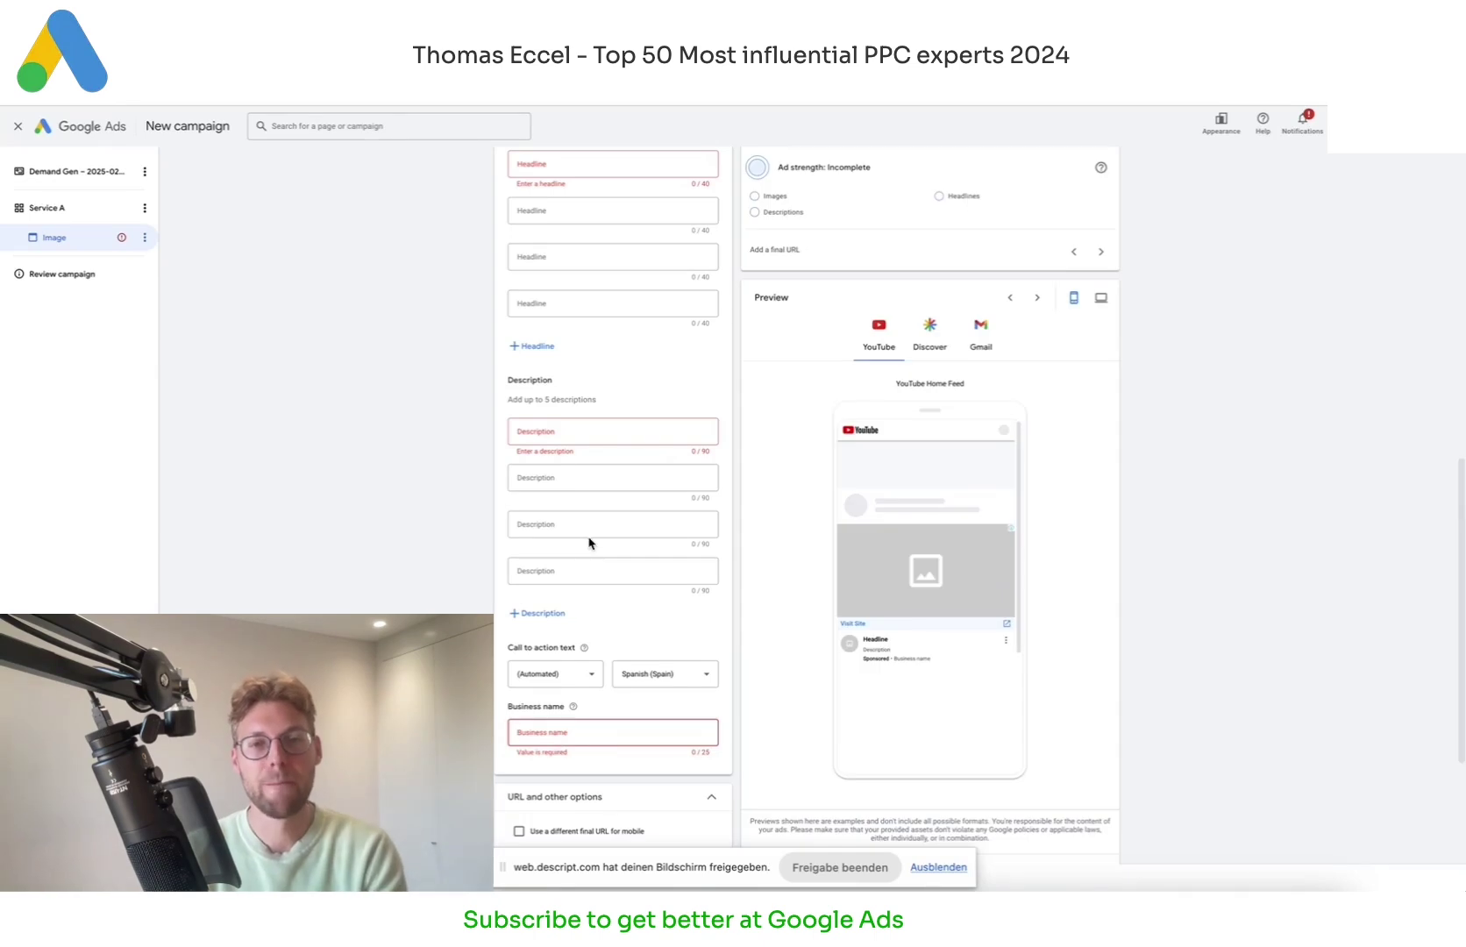
Step: Examine the ad's Discover, Gmail and YouTube previews, switching from the mobile to the desktop view
{"action": "left_click", "coordinate": [930, 342]}
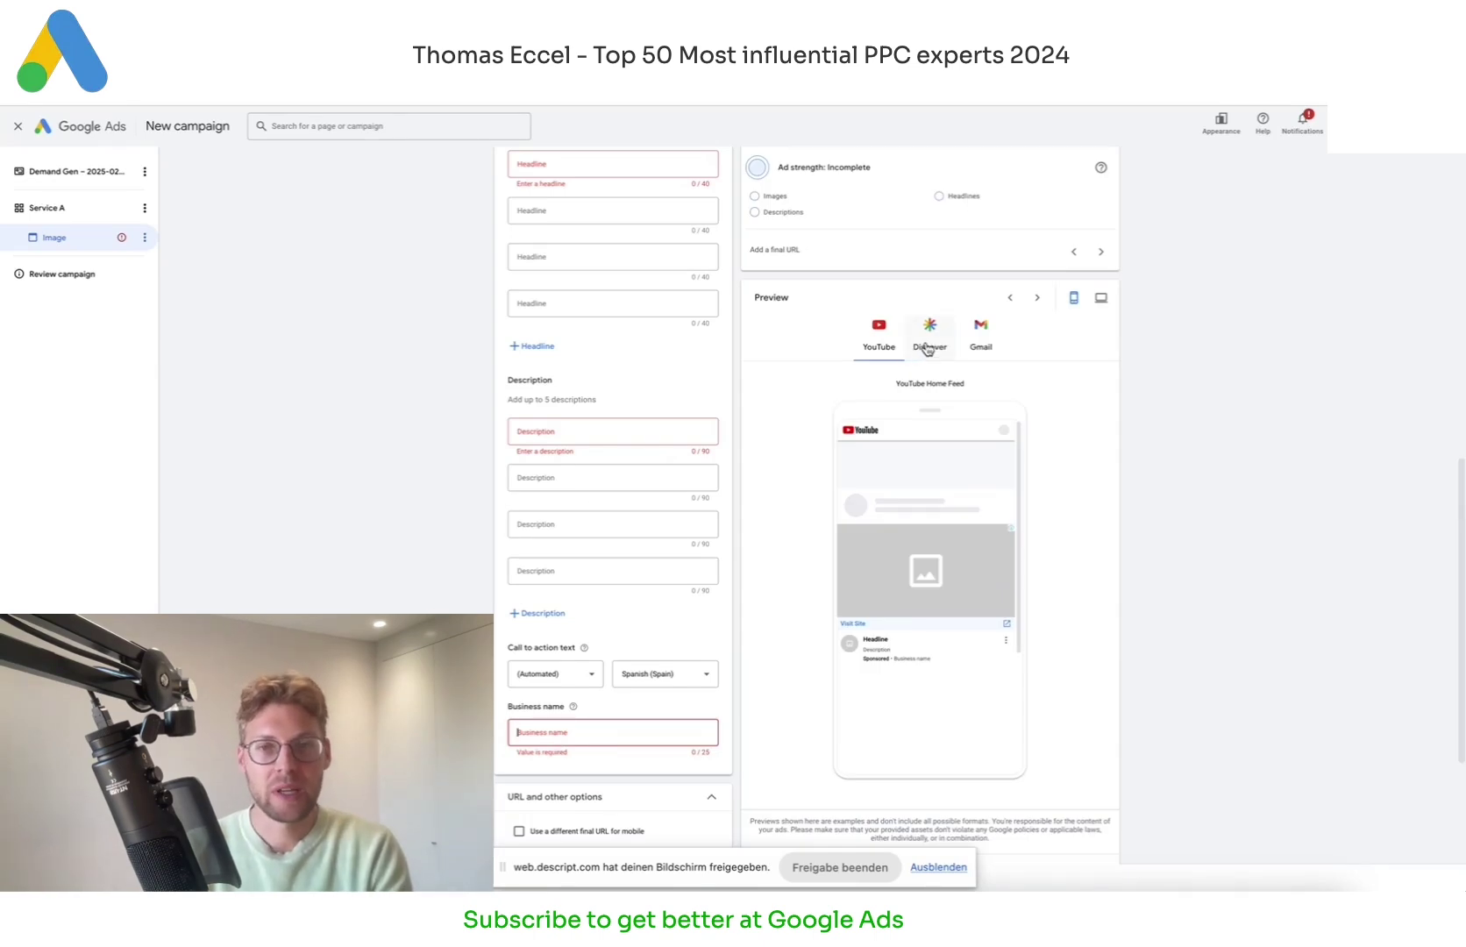
{"action": "left_click", "coordinate": [980, 341]}
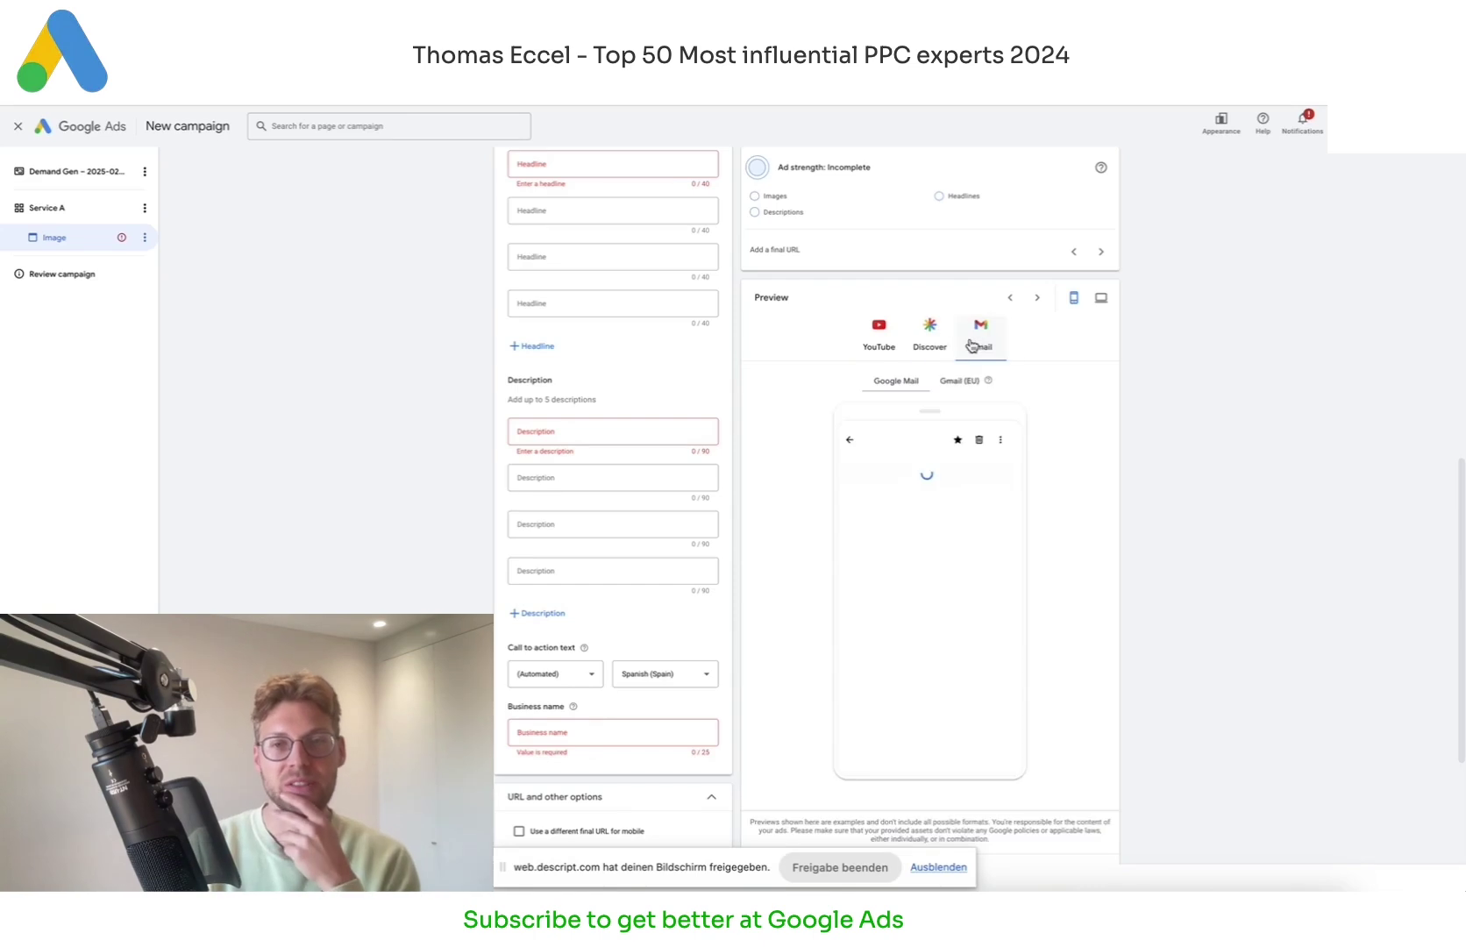
{"action": "left_click", "coordinate": [1101, 299]}
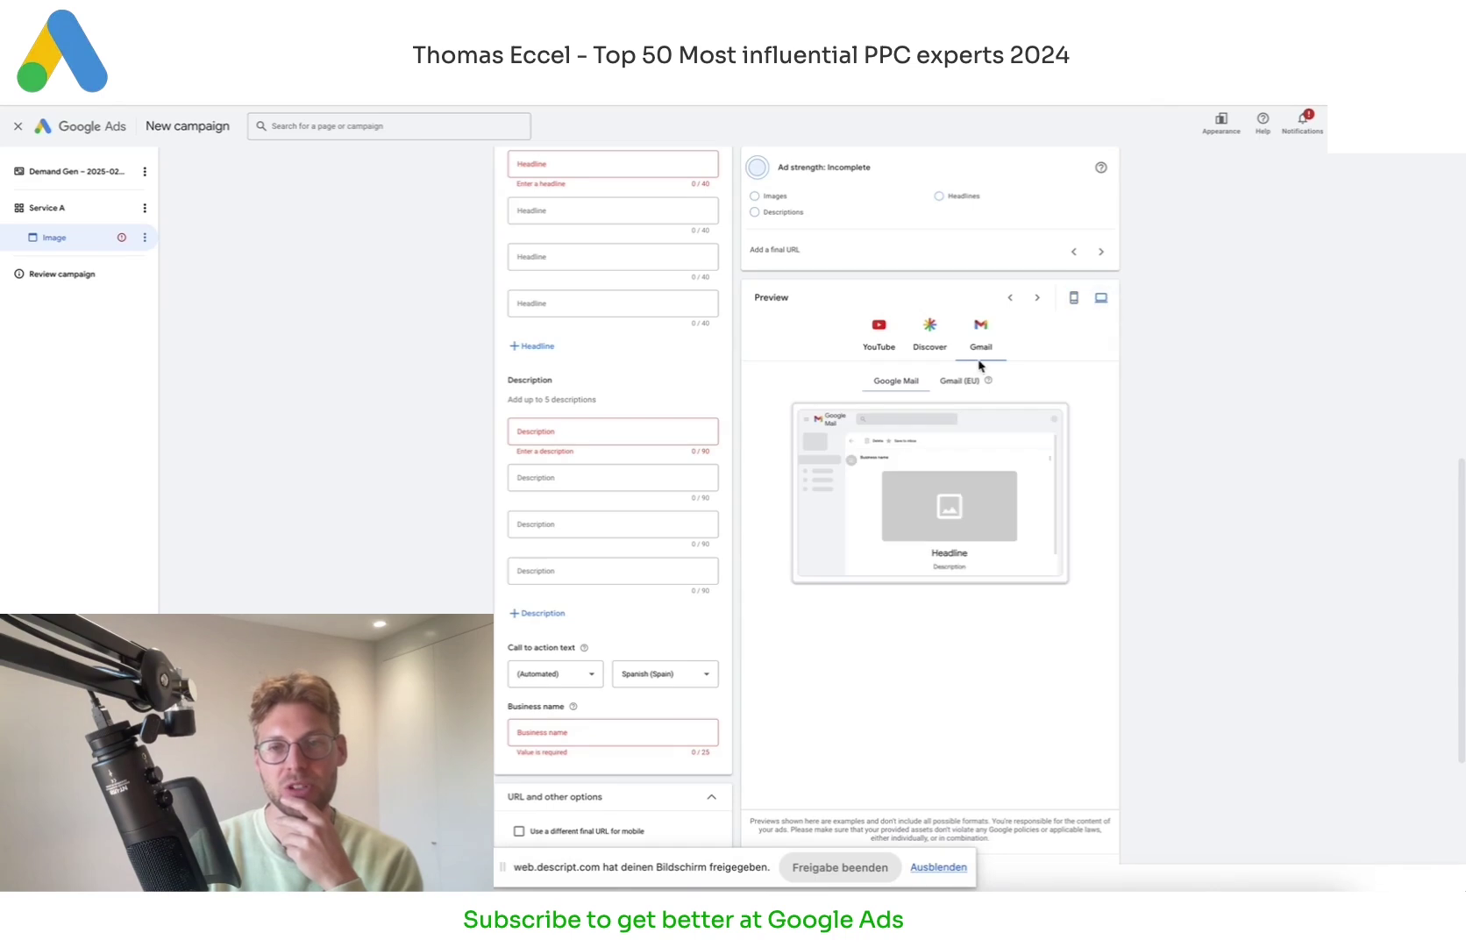
{"action": "left_click", "coordinate": [931, 334]}
{"action": "left_click", "coordinate": [980, 332]}
{"action": "left_click", "coordinate": [976, 383]}
{"action": "left_click", "coordinate": [879, 333]}
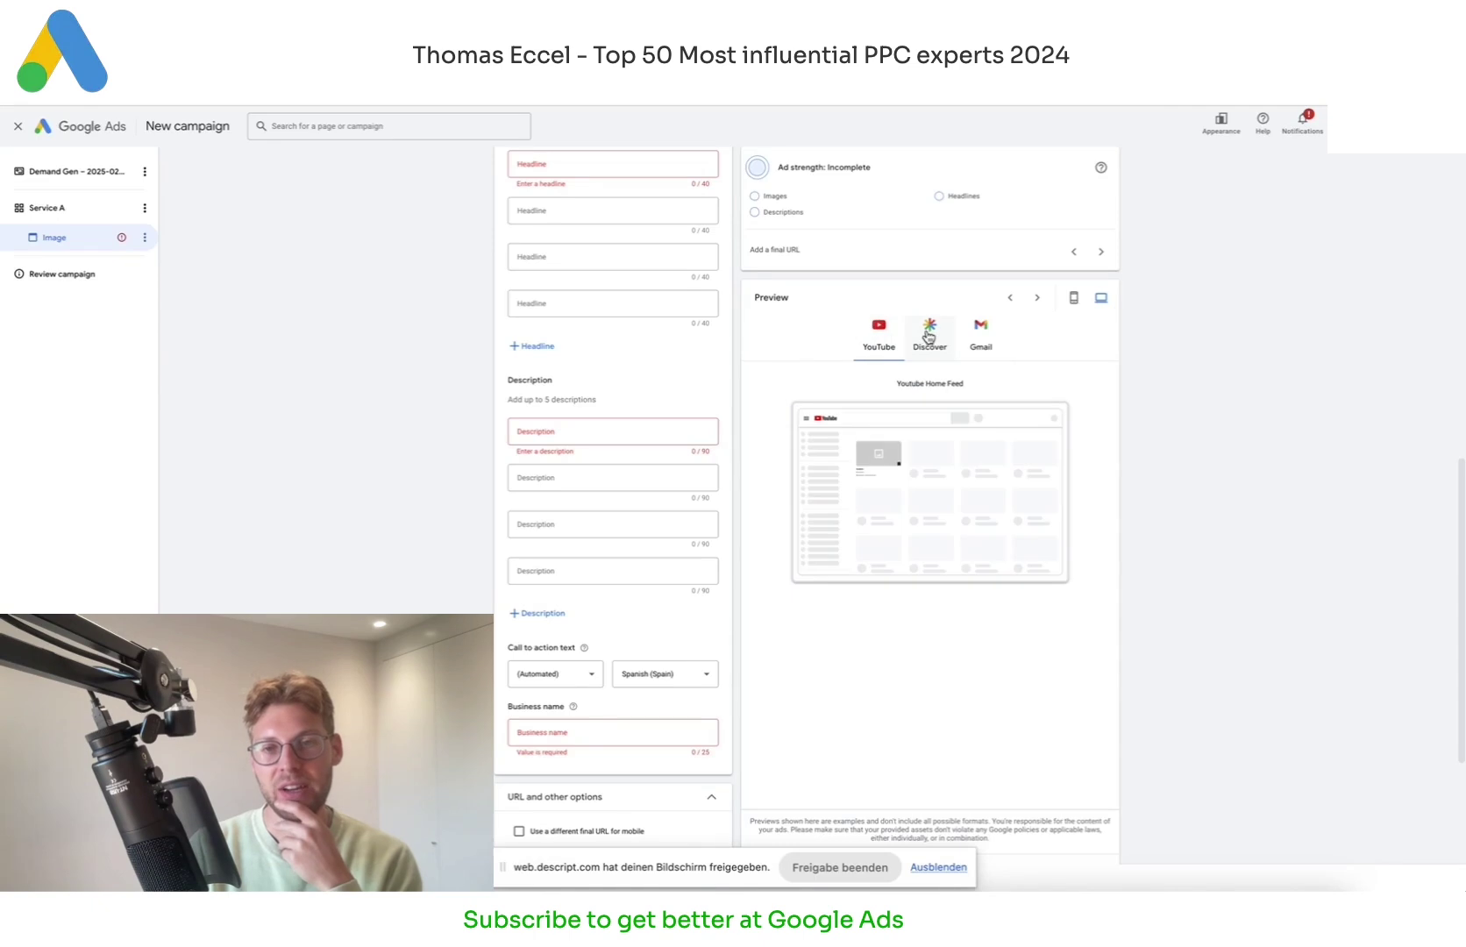
{"action": "scroll", "coordinate": [931, 619], "scroll_direction": "down", "scroll_amount": 3}
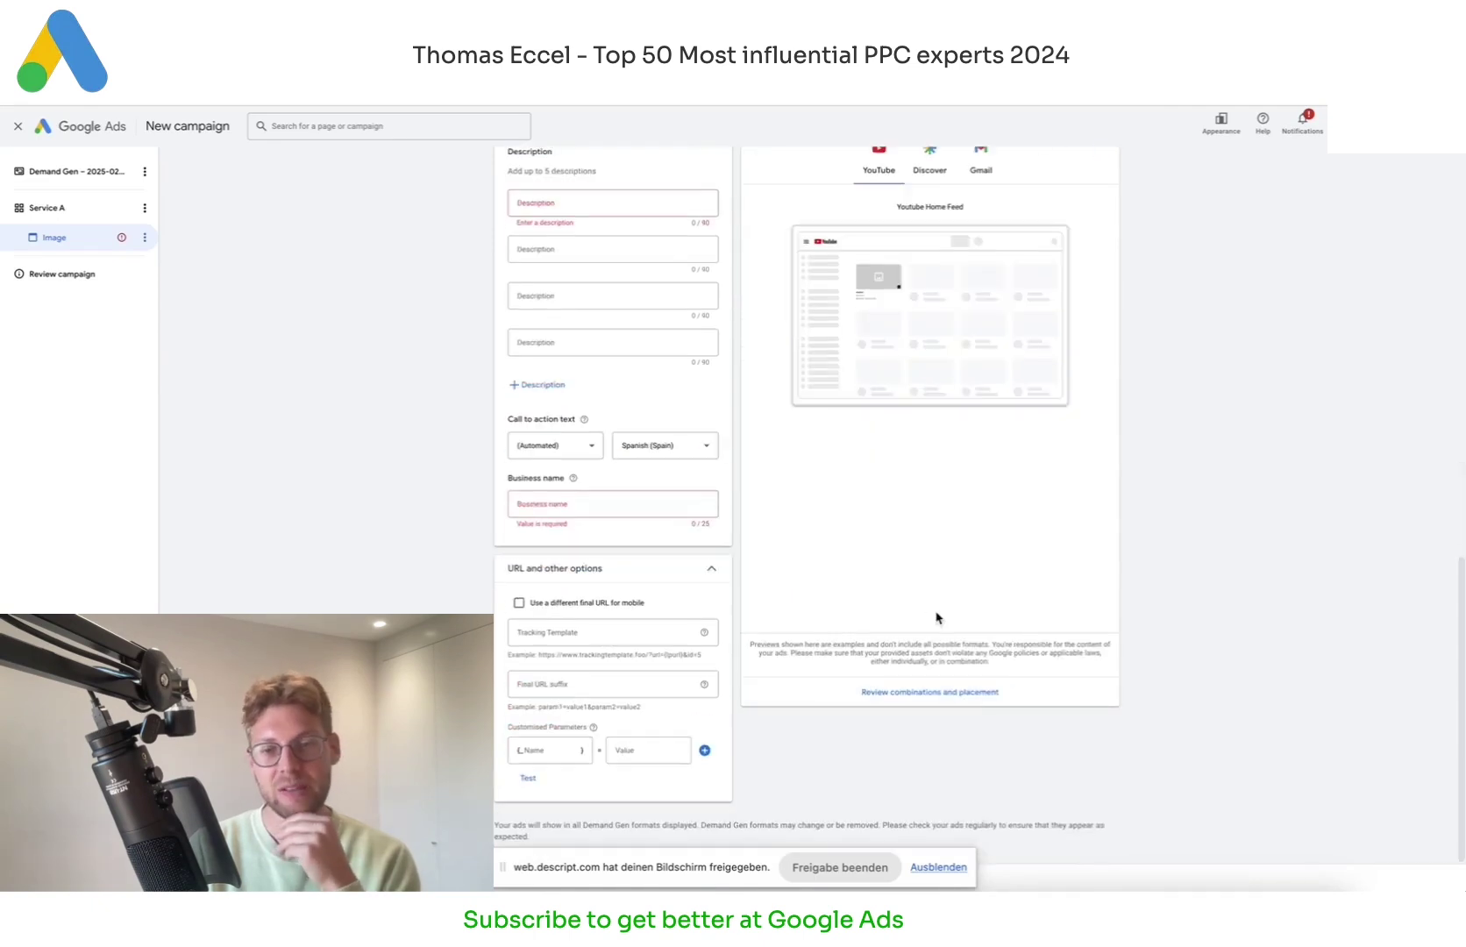
Step: Examine all placement previews of the image ad for different image formats in the mobile and desktop views
{"action": "left_click", "coordinate": [950, 693]}
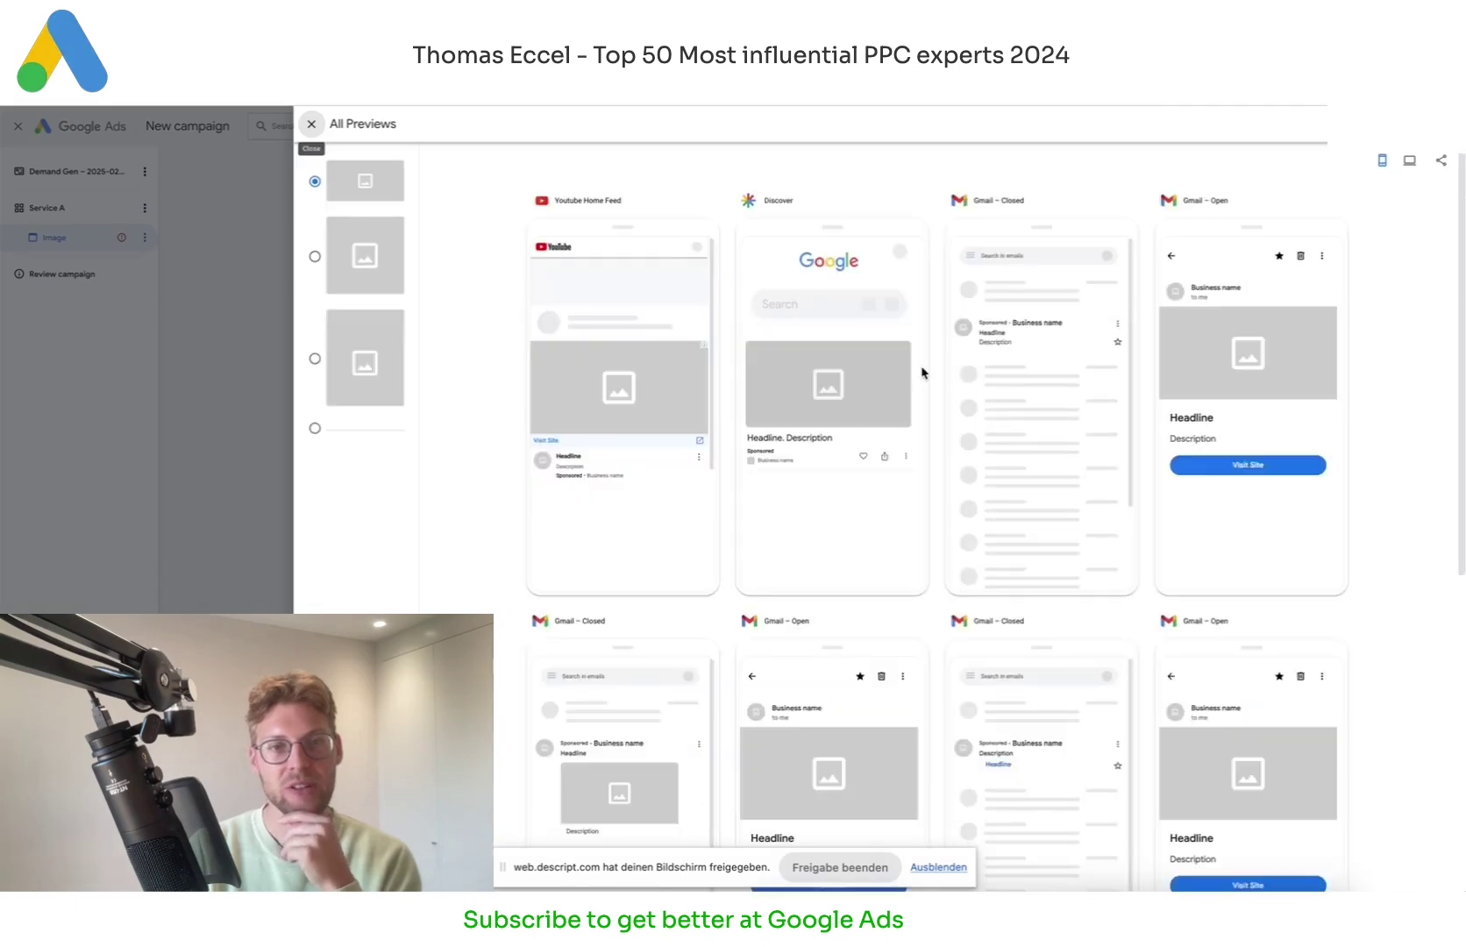
{"action": "left_click", "coordinate": [315, 258]}
{"action": "key", "text": "Down"}
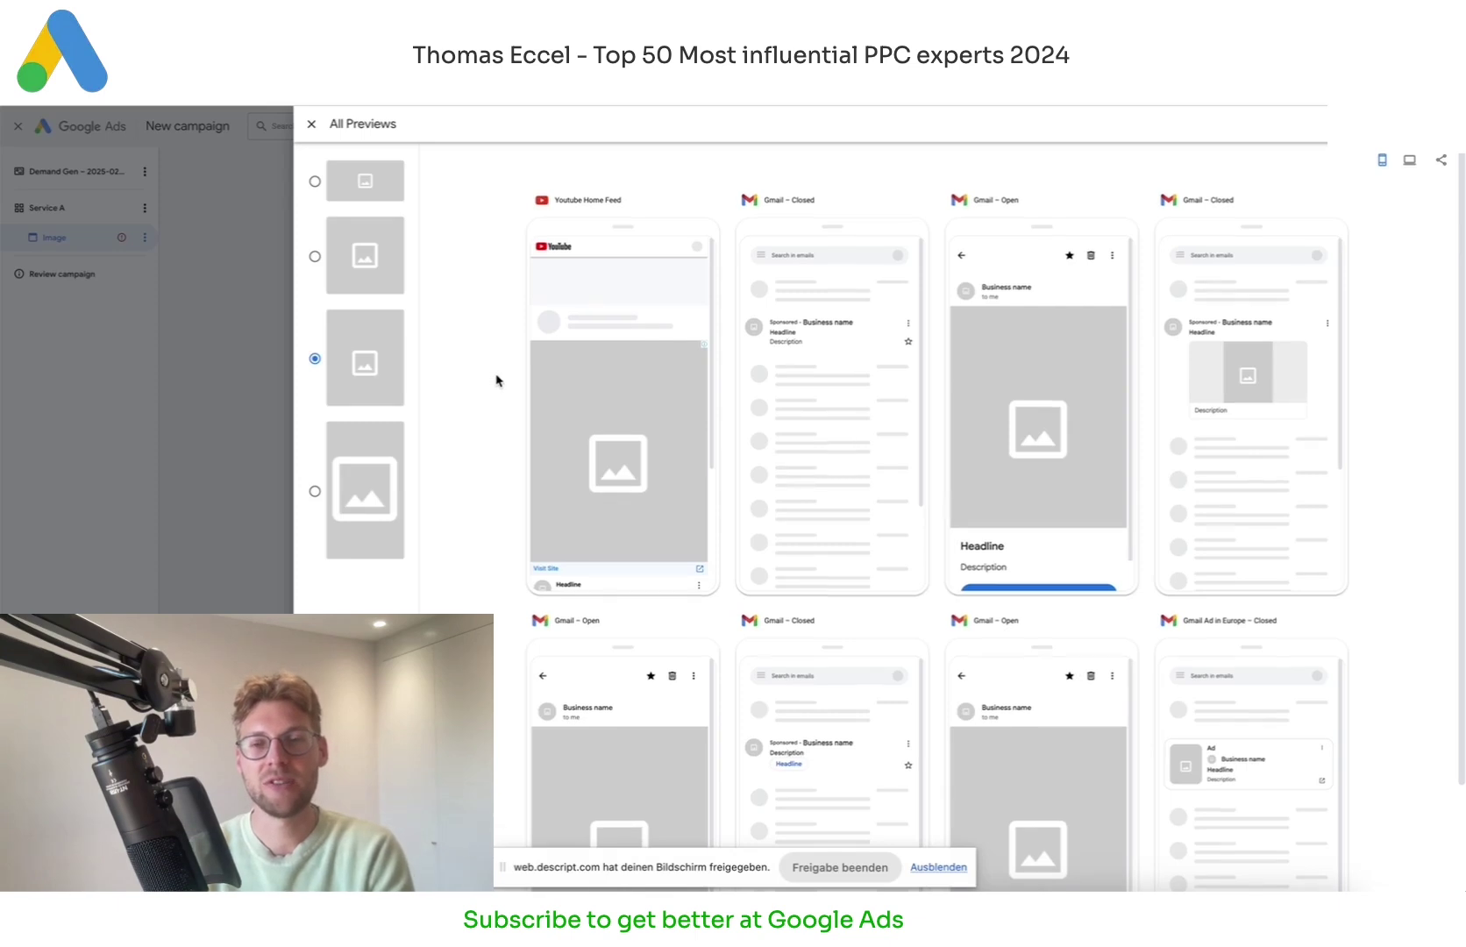
{"action": "scroll", "coordinate": [494, 379], "scroll_direction": "down", "scroll_amount": 2}
{"action": "scroll", "coordinate": [498, 368], "scroll_direction": "up", "scroll_amount": 2}
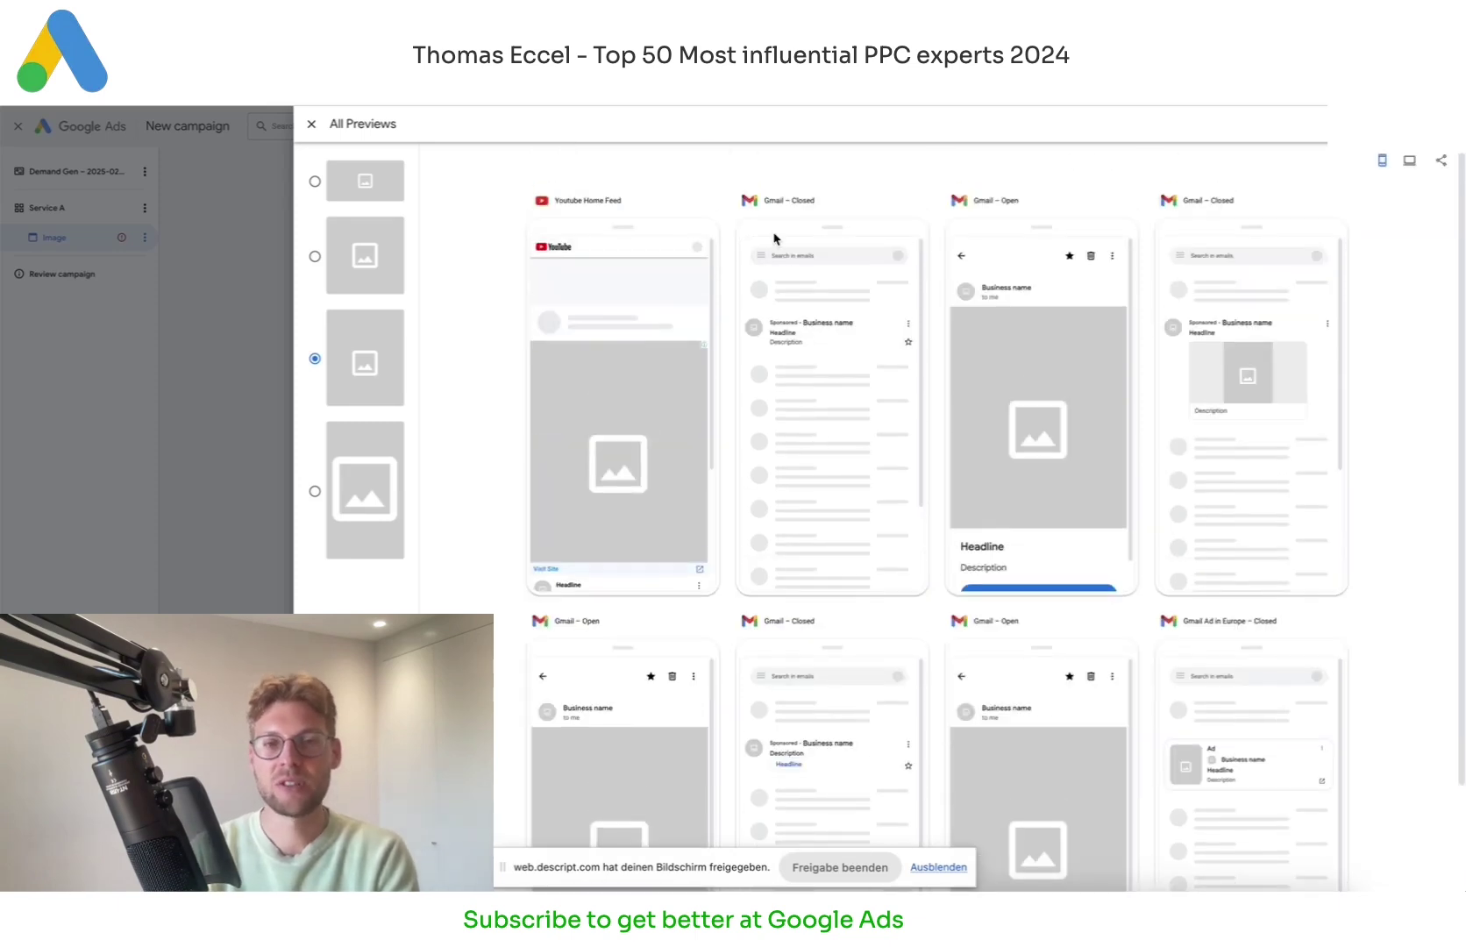
{"action": "left_click", "coordinate": [1424, 162]}
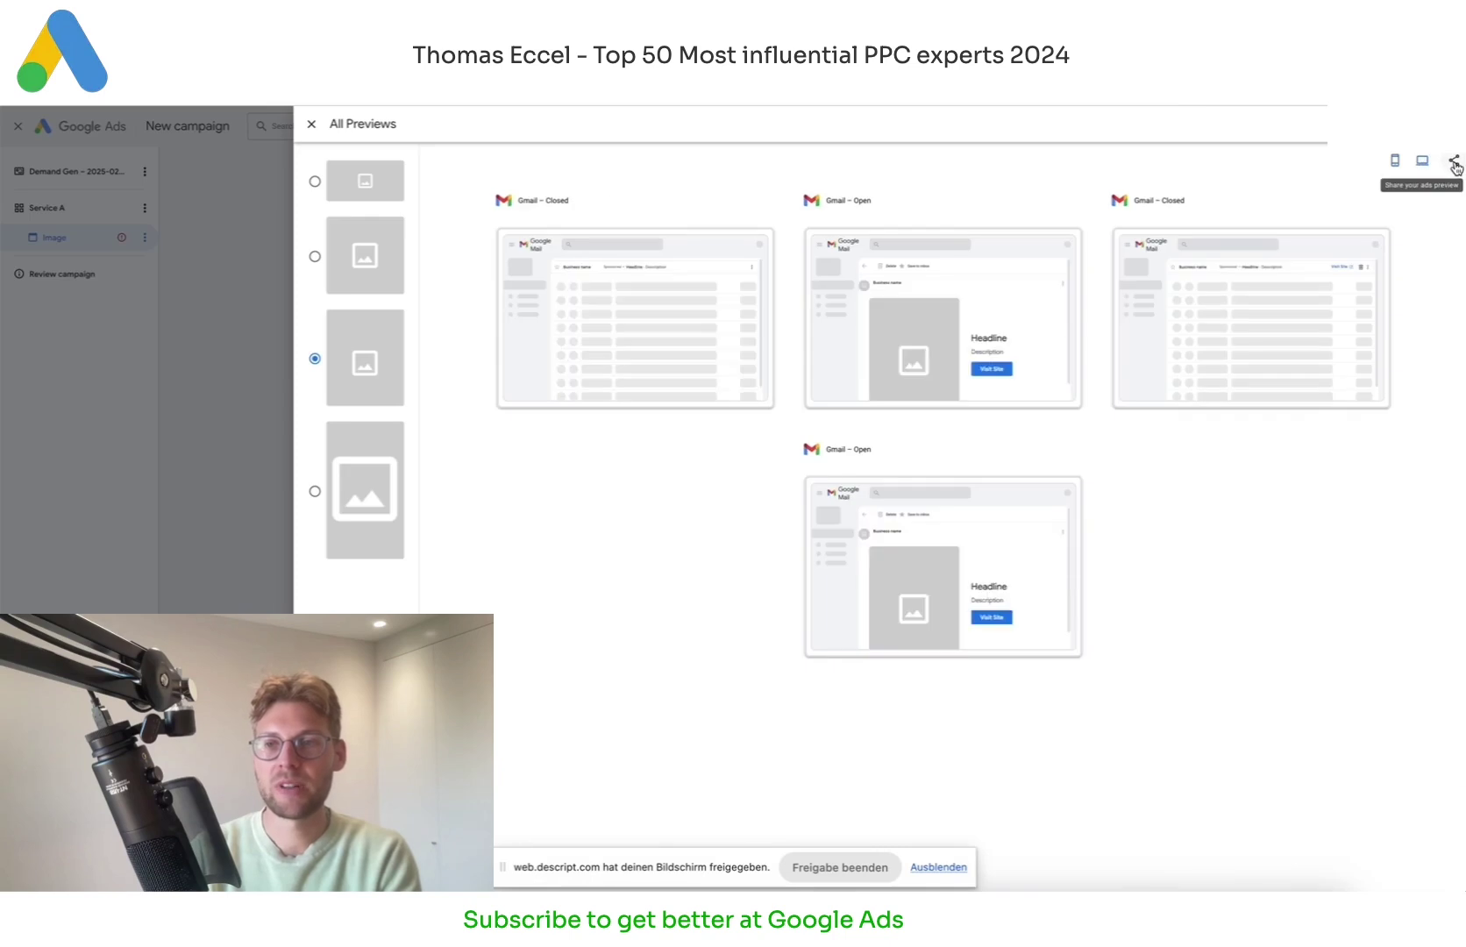
Step: Generate a shareable link to the ad previews and close the preview overview
{"action": "left_click", "coordinate": [1454, 162]}
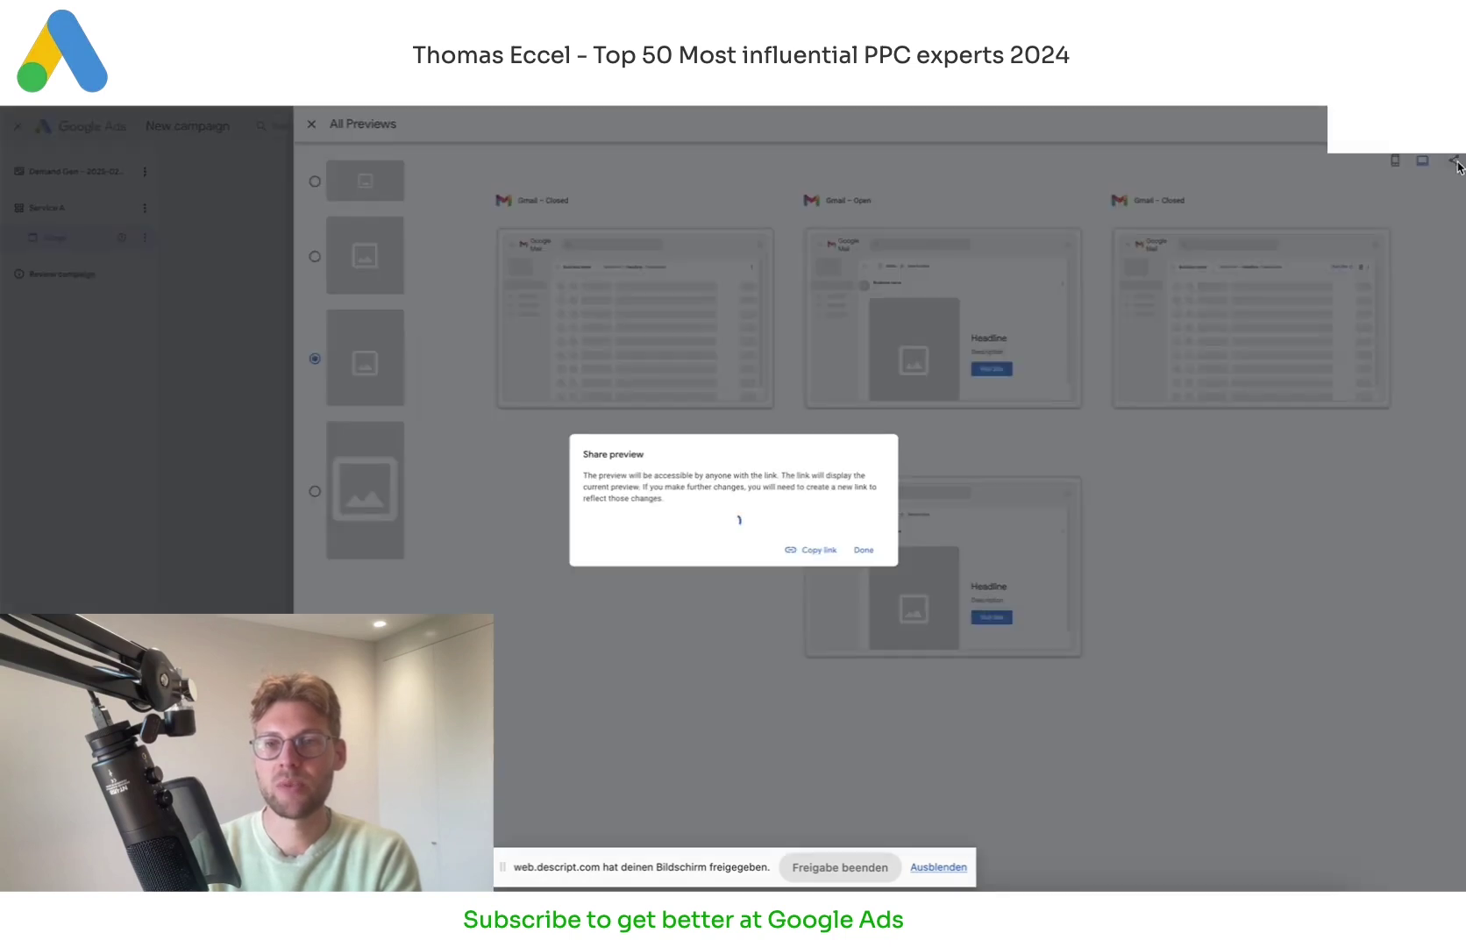
{"action": "left_click", "coordinate": [734, 526]}
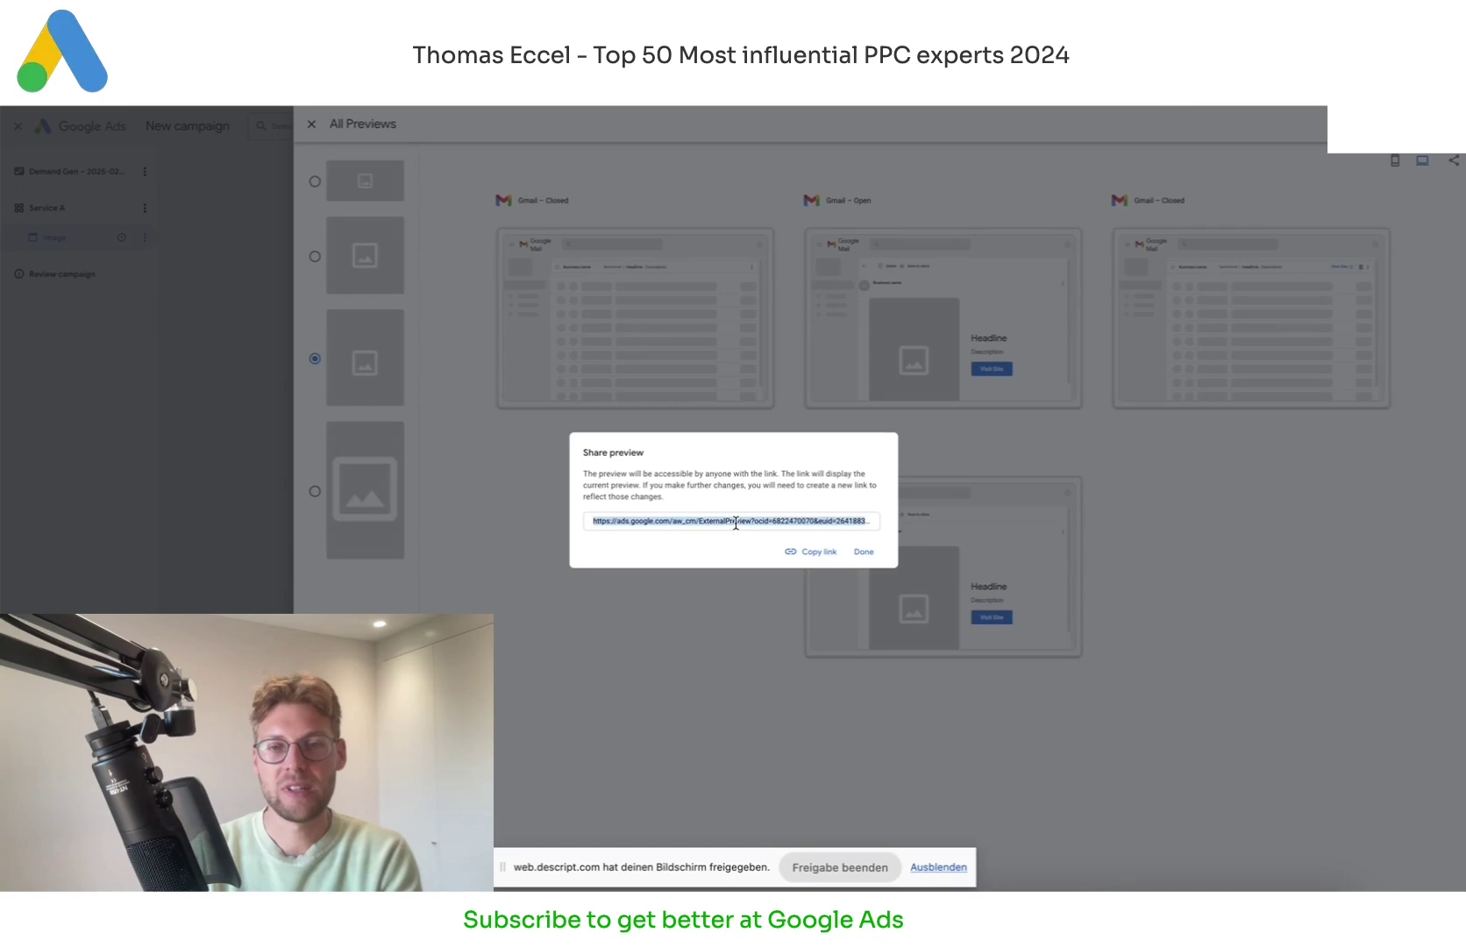
{"action": "left_click", "coordinate": [858, 555]}
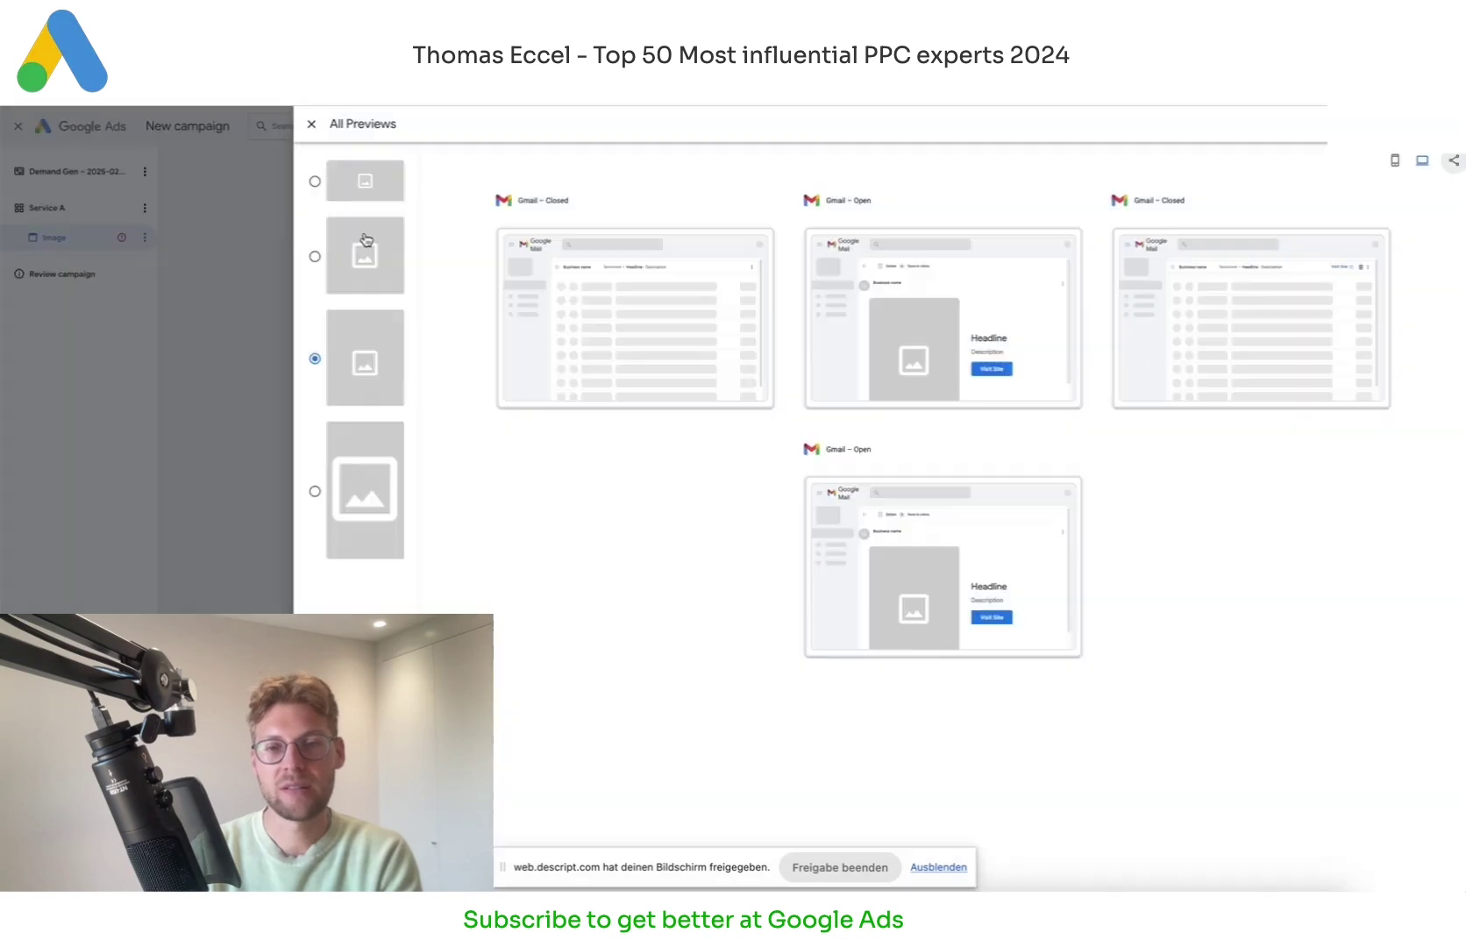
{"action": "left_click", "coordinate": [311, 123]}
Step: Duplicate the image ad as a video ad and name the new ad Video
{"action": "left_click", "coordinate": [108, 235]}
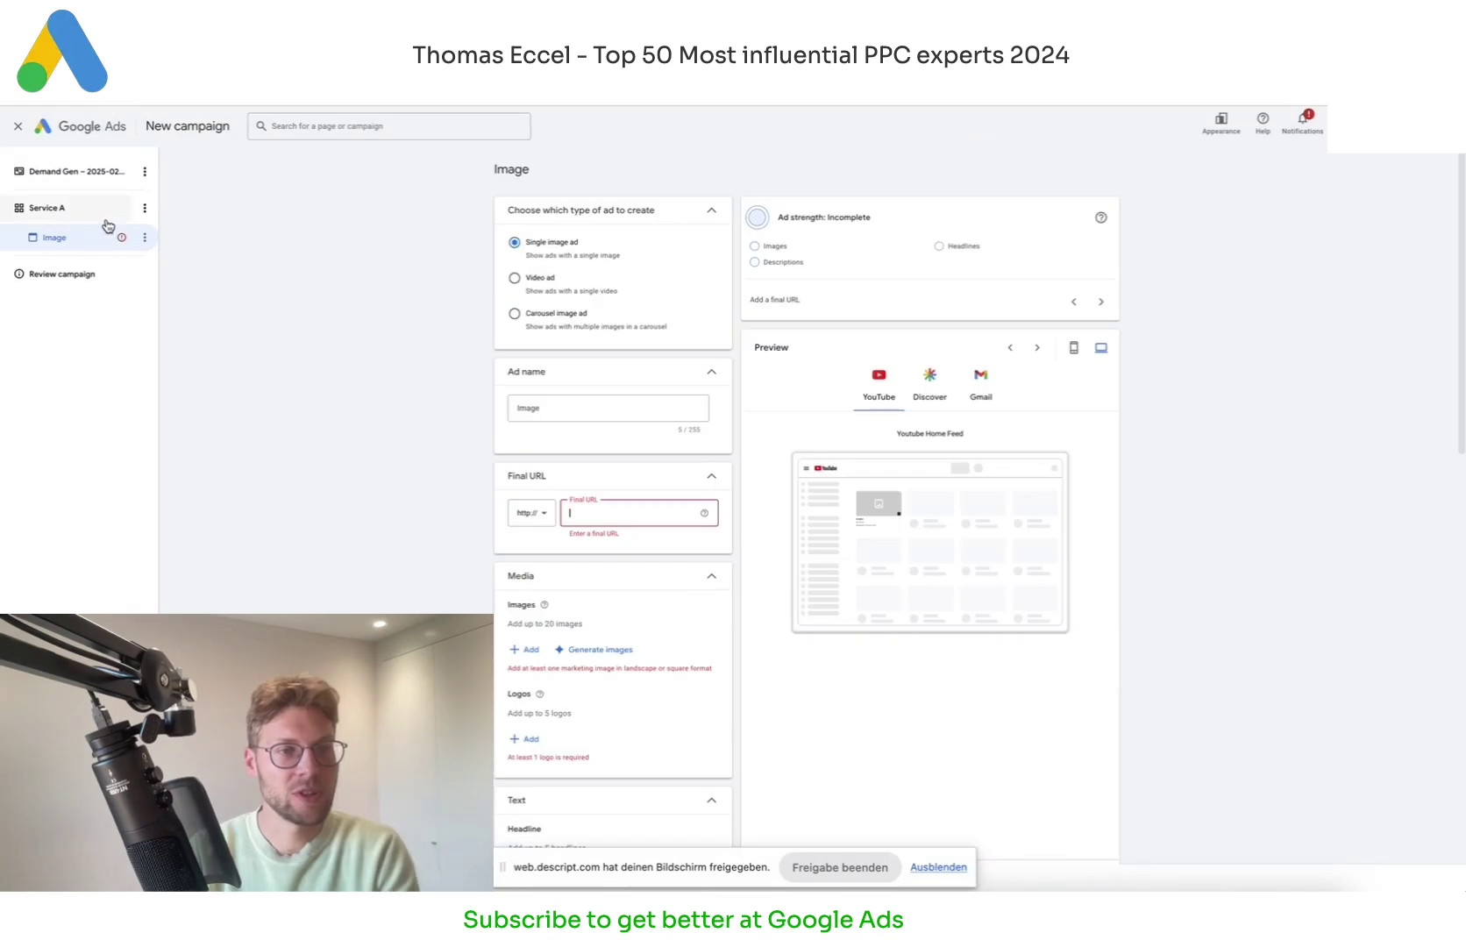
{"action": "left_click", "coordinate": [145, 238]}
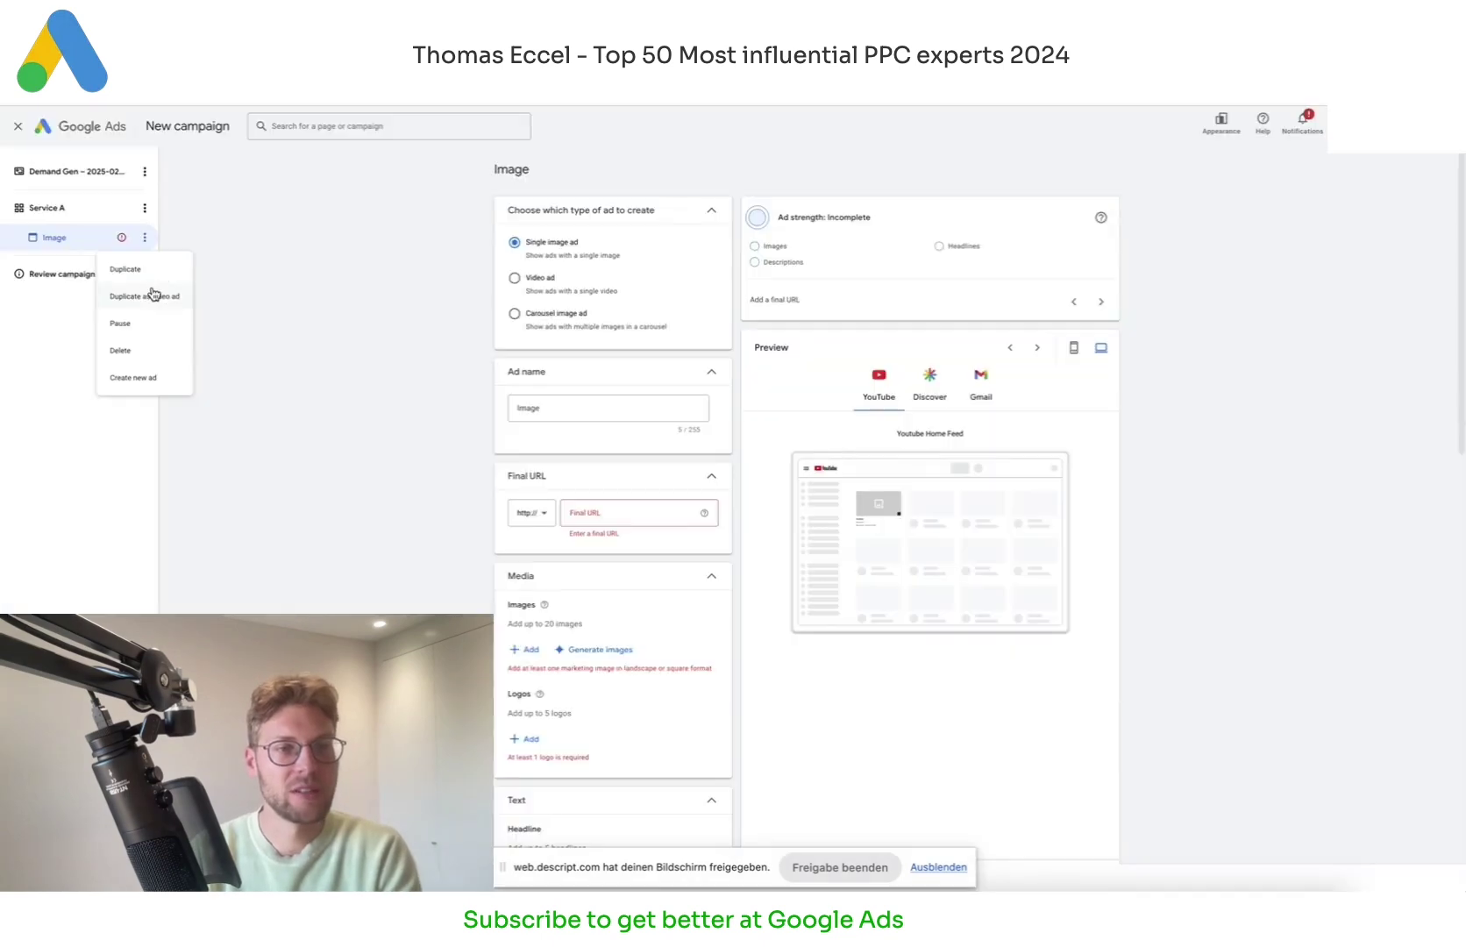
{"action": "left_click", "coordinate": [151, 303]}
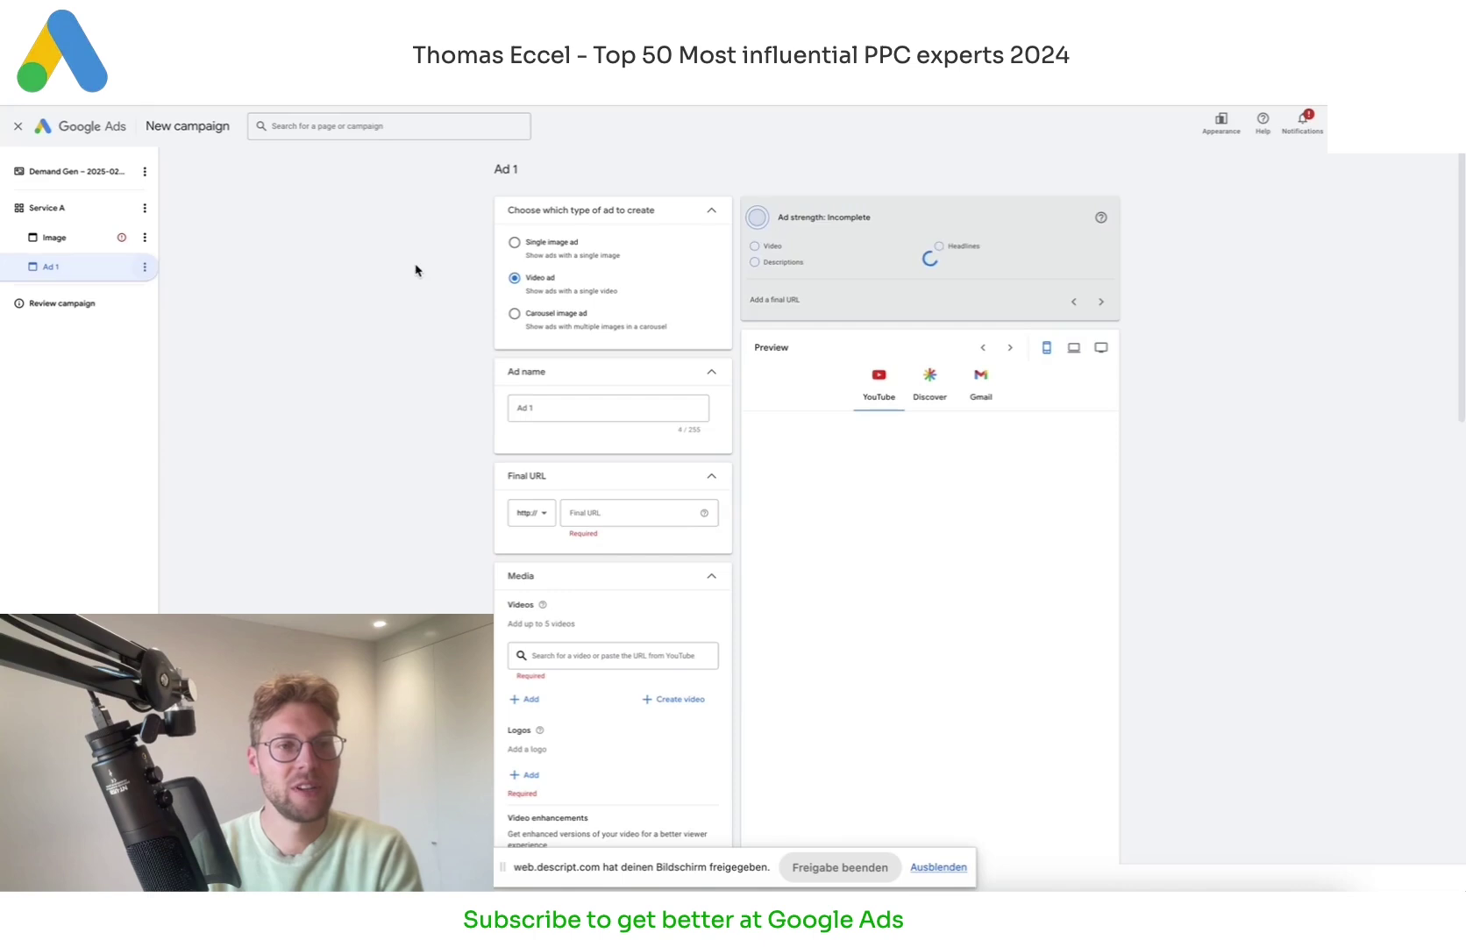
{"action": "right_click", "coordinate": [562, 409]}
{"action": "key", "text": "Escape"}
{"action": "key", "text": "ctrl+a"}
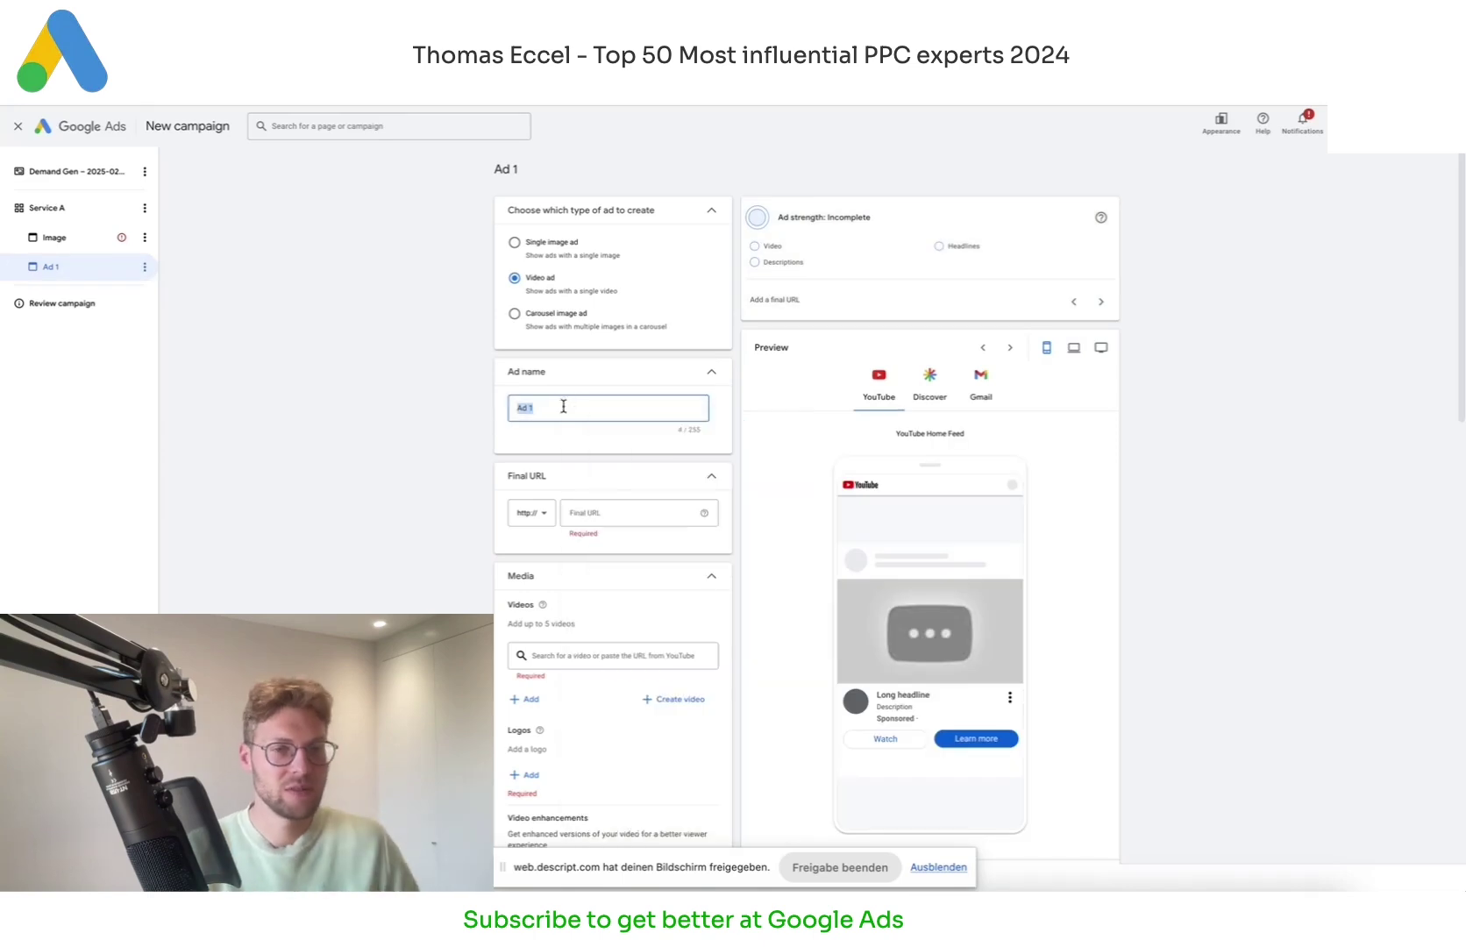
{"action": "type", "text": "Video"}
Step: Look through the video ad's final URL and media options, including the video creation templates, and leave without creating a video
{"action": "left_click", "coordinate": [595, 523]}
{"action": "scroll", "coordinate": [597, 528], "scroll_direction": "down", "scroll_amount": 5}
{"action": "scroll", "coordinate": [562, 351], "scroll_direction": "up", "scroll_amount": 3}
{"action": "left_click", "coordinate": [563, 442]}
{"action": "left_click", "coordinate": [780, 556]}
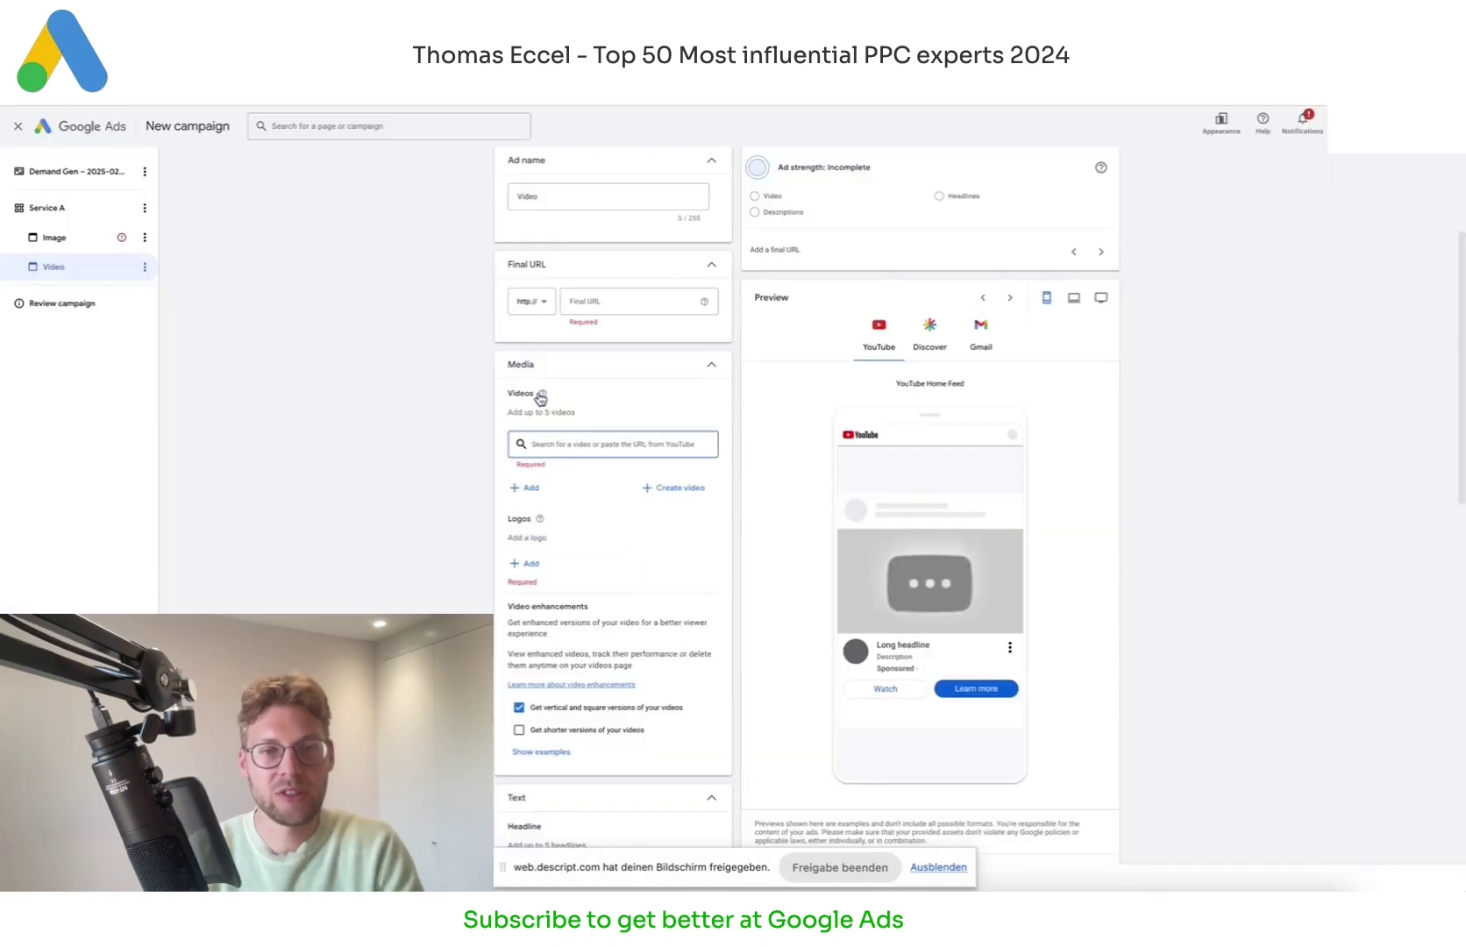
{"action": "triple_click", "coordinate": [572, 413]}
{"action": "left_click", "coordinate": [618, 456]}
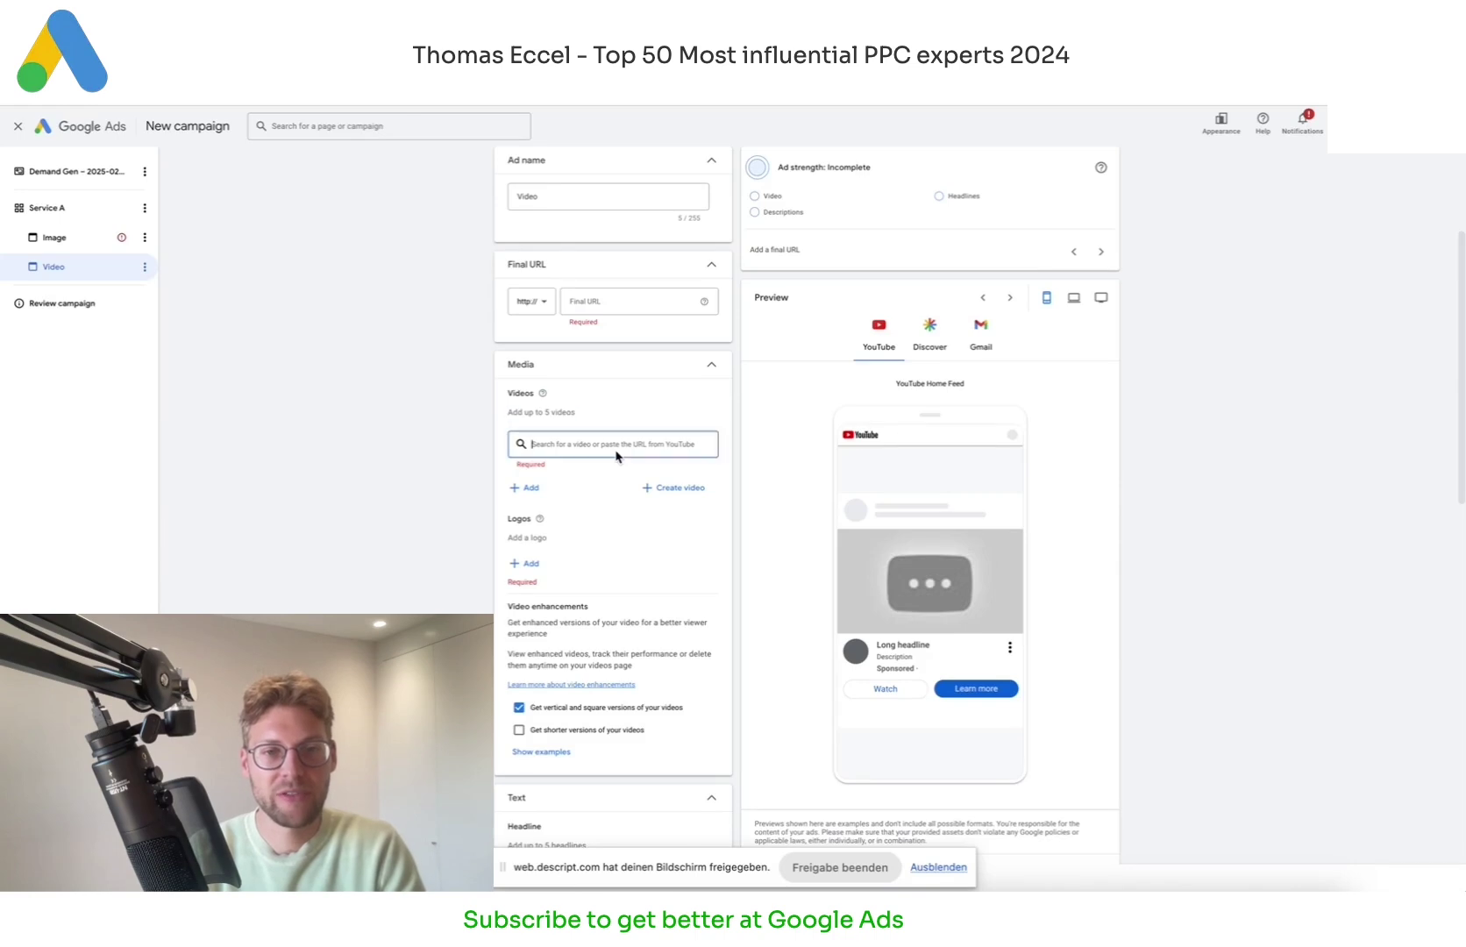
{"action": "left_click", "coordinate": [673, 491]}
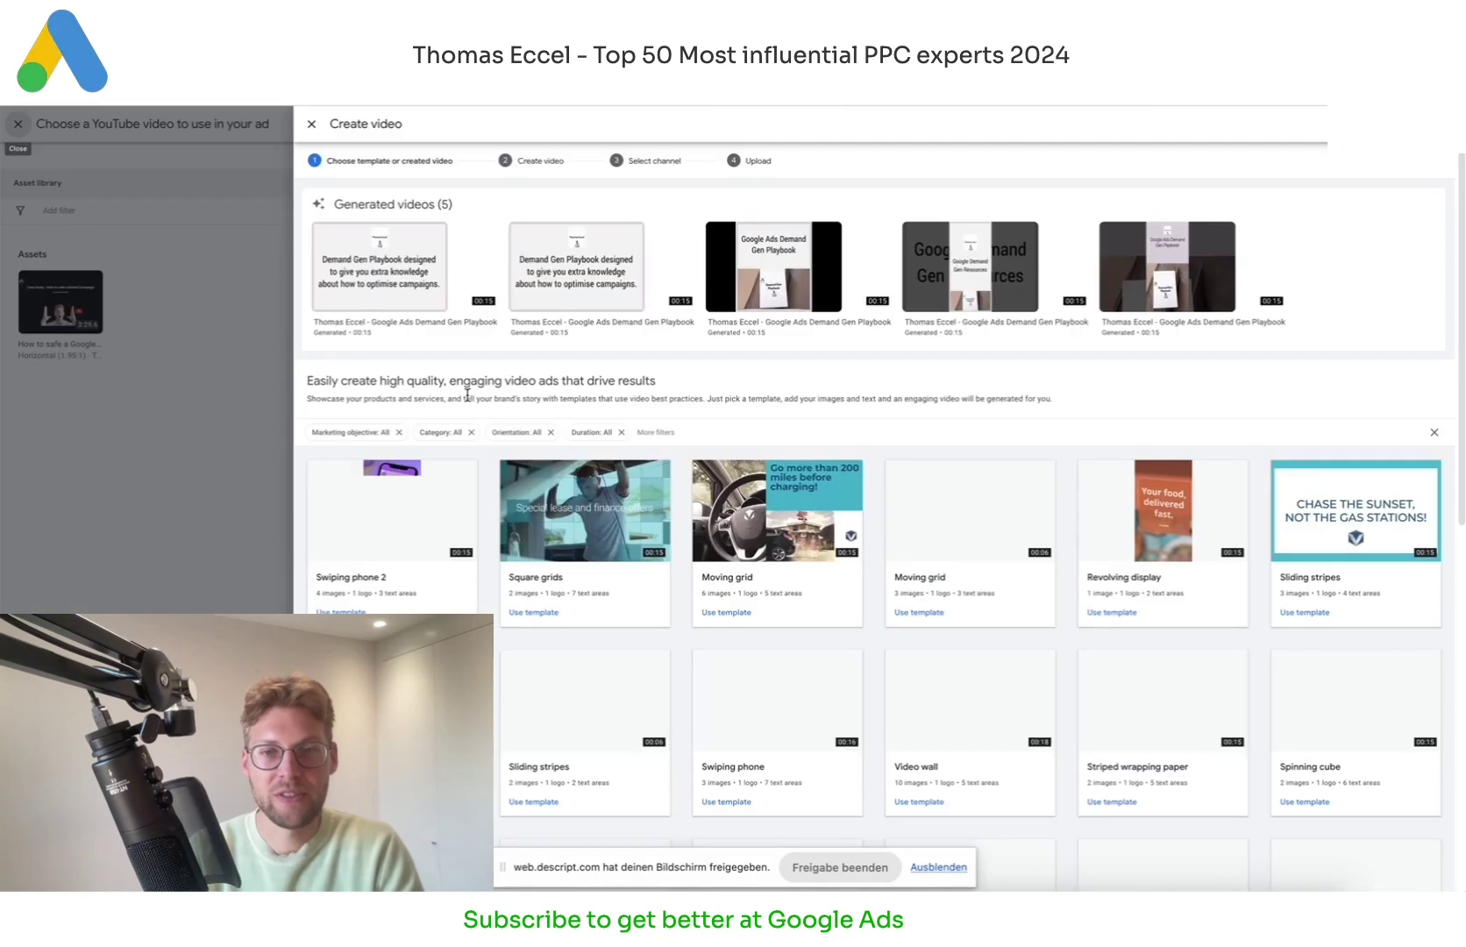
{"action": "left_click", "coordinate": [314, 123]}
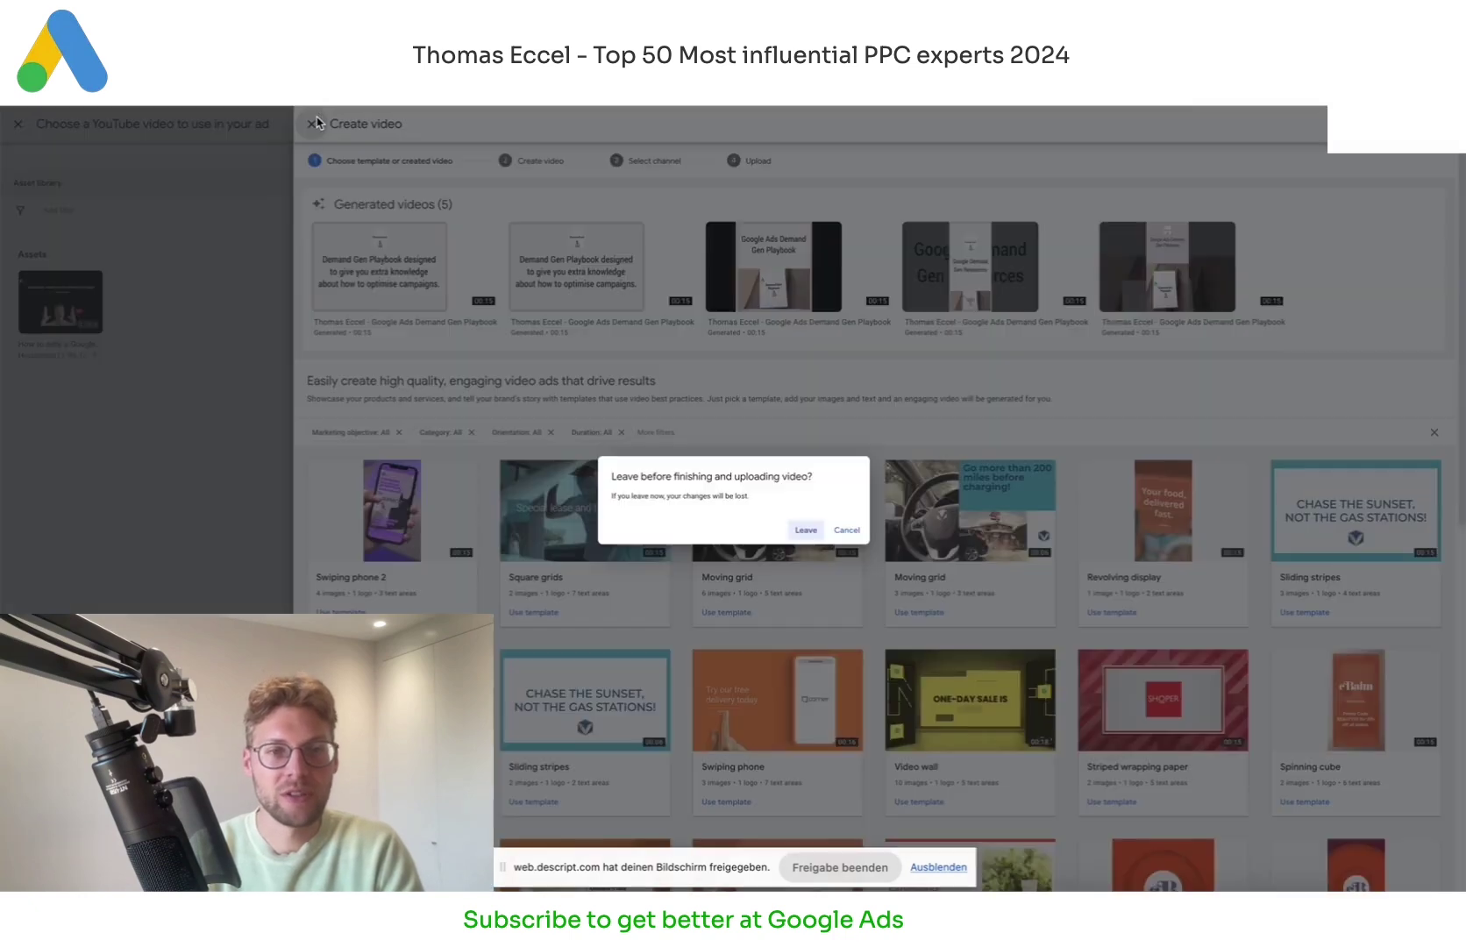
{"action": "left_click", "coordinate": [812, 528]}
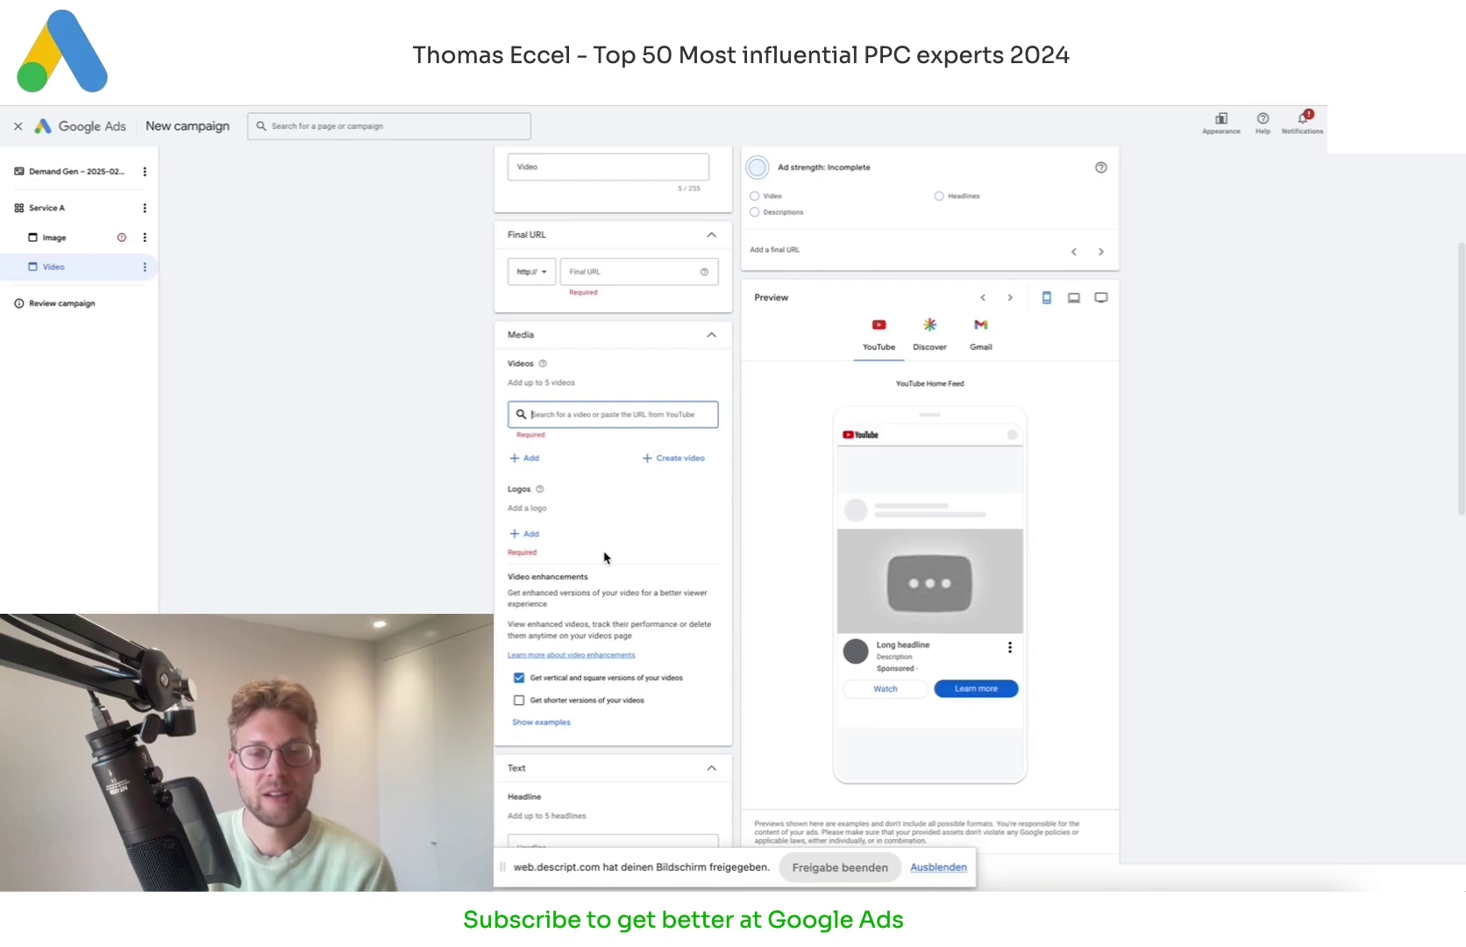
Step: Turn off vertical and square versions and enable shorter versions in the video ad's video enhancements
{"action": "scroll", "coordinate": [658, 590], "scroll_direction": "down", "scroll_amount": 4}
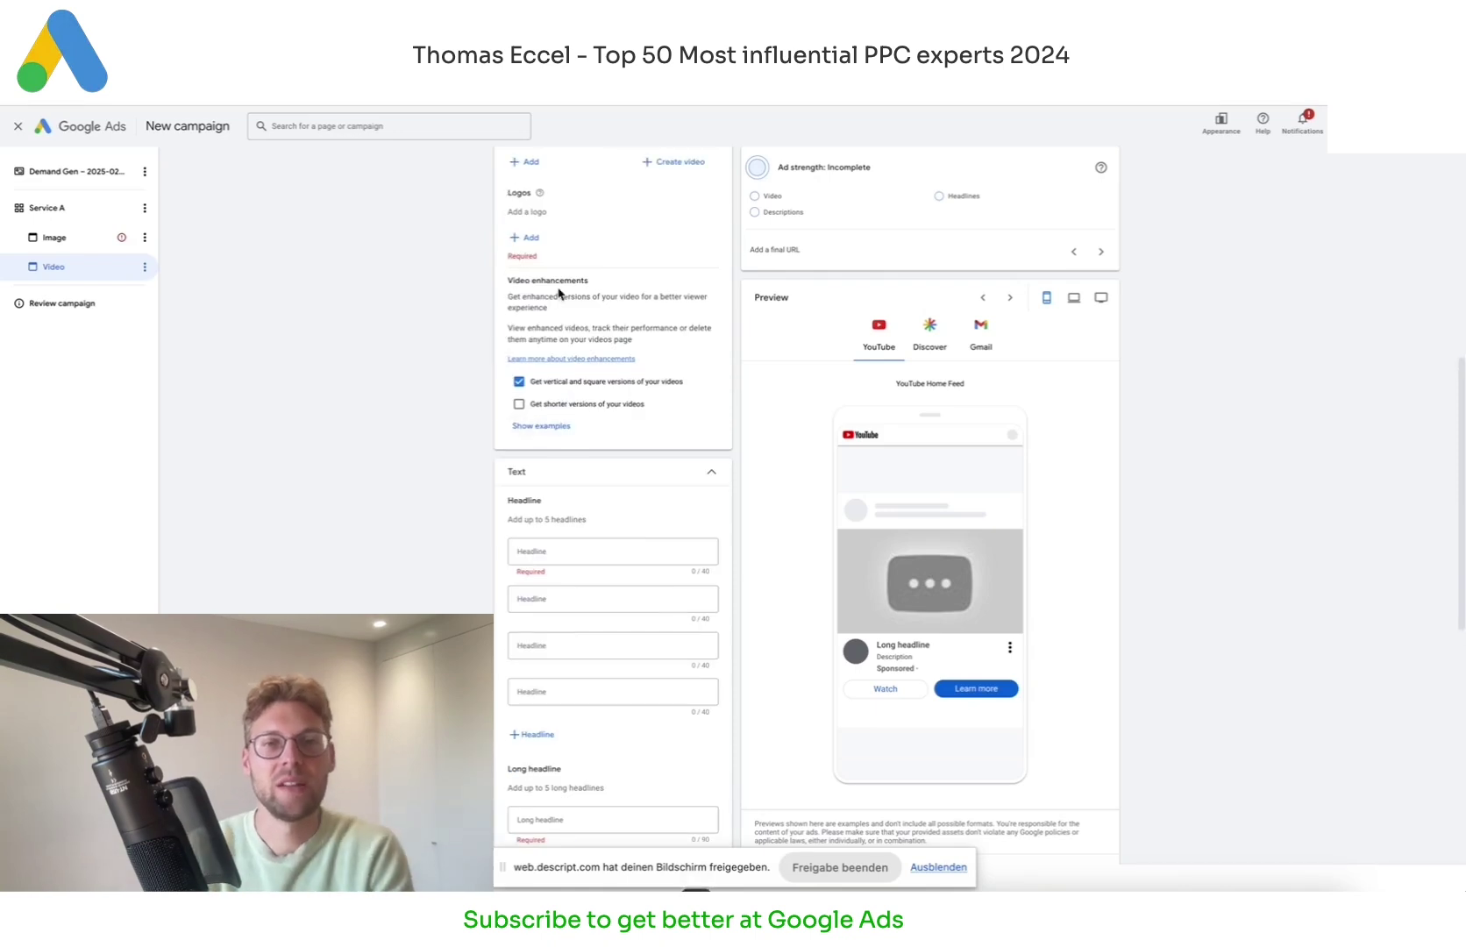
{"action": "left_click_drag", "start_coordinate": [549, 309], "coordinate": [509, 282]}
{"action": "left_click", "coordinate": [511, 284]}
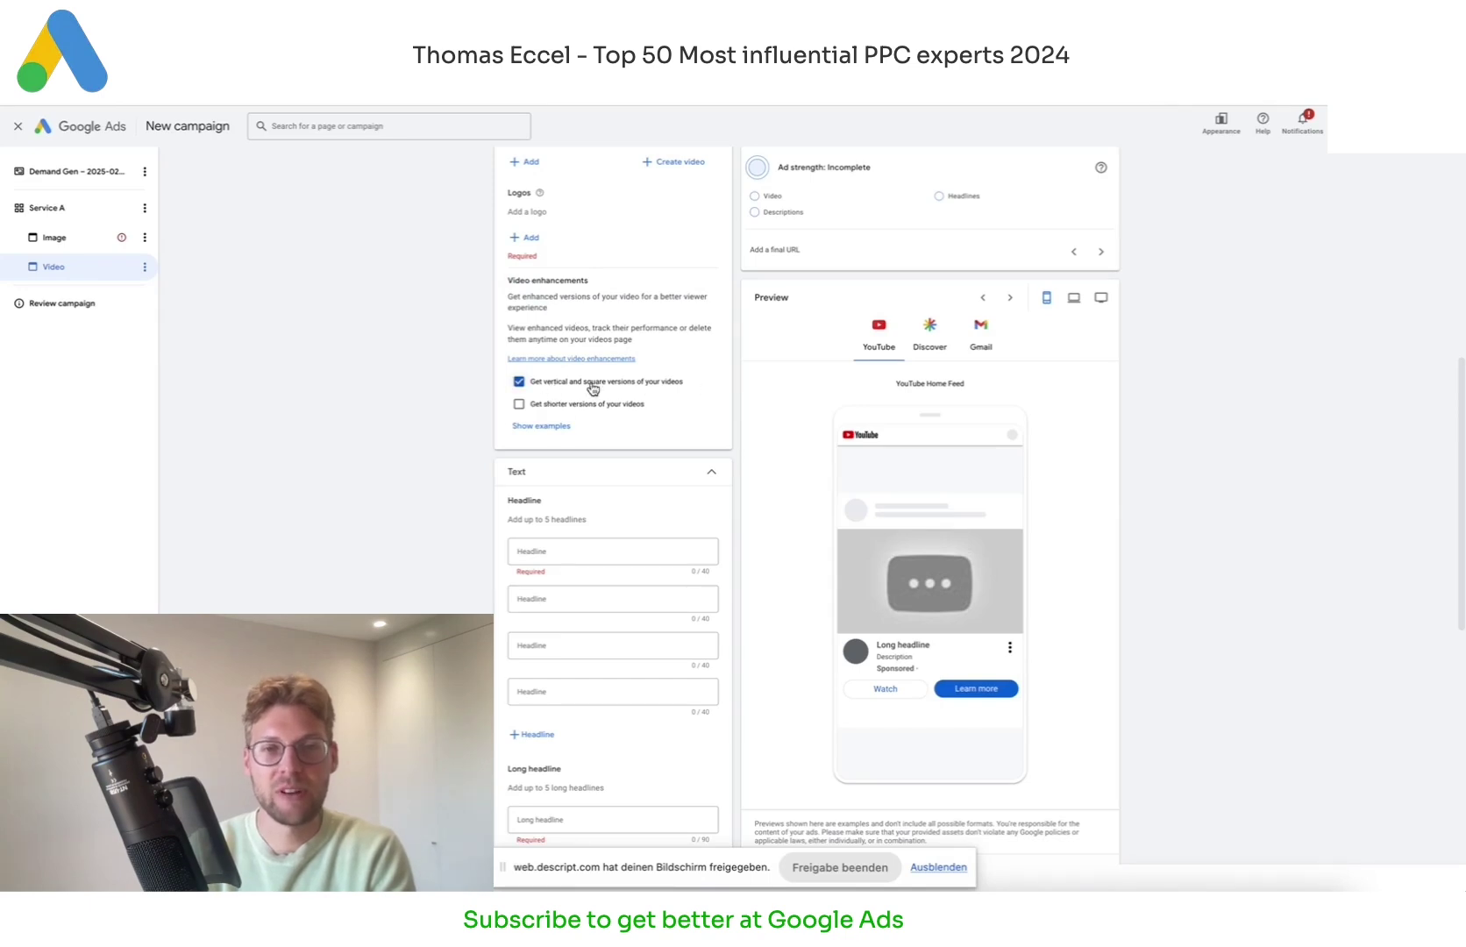
{"action": "left_click", "coordinate": [524, 405]}
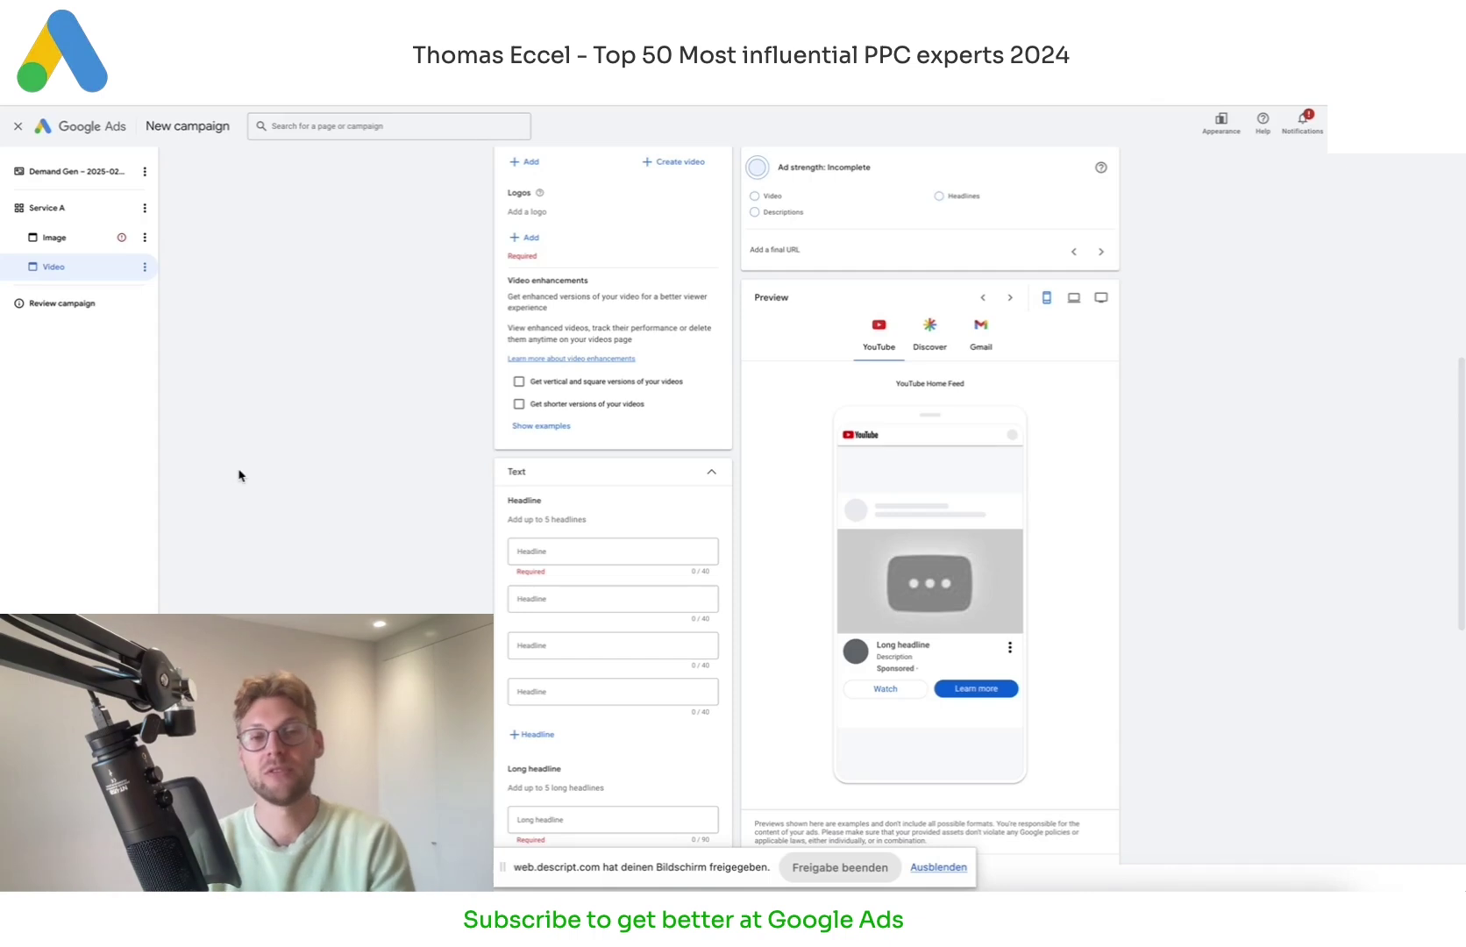
{"action": "left_click", "coordinate": [519, 405]}
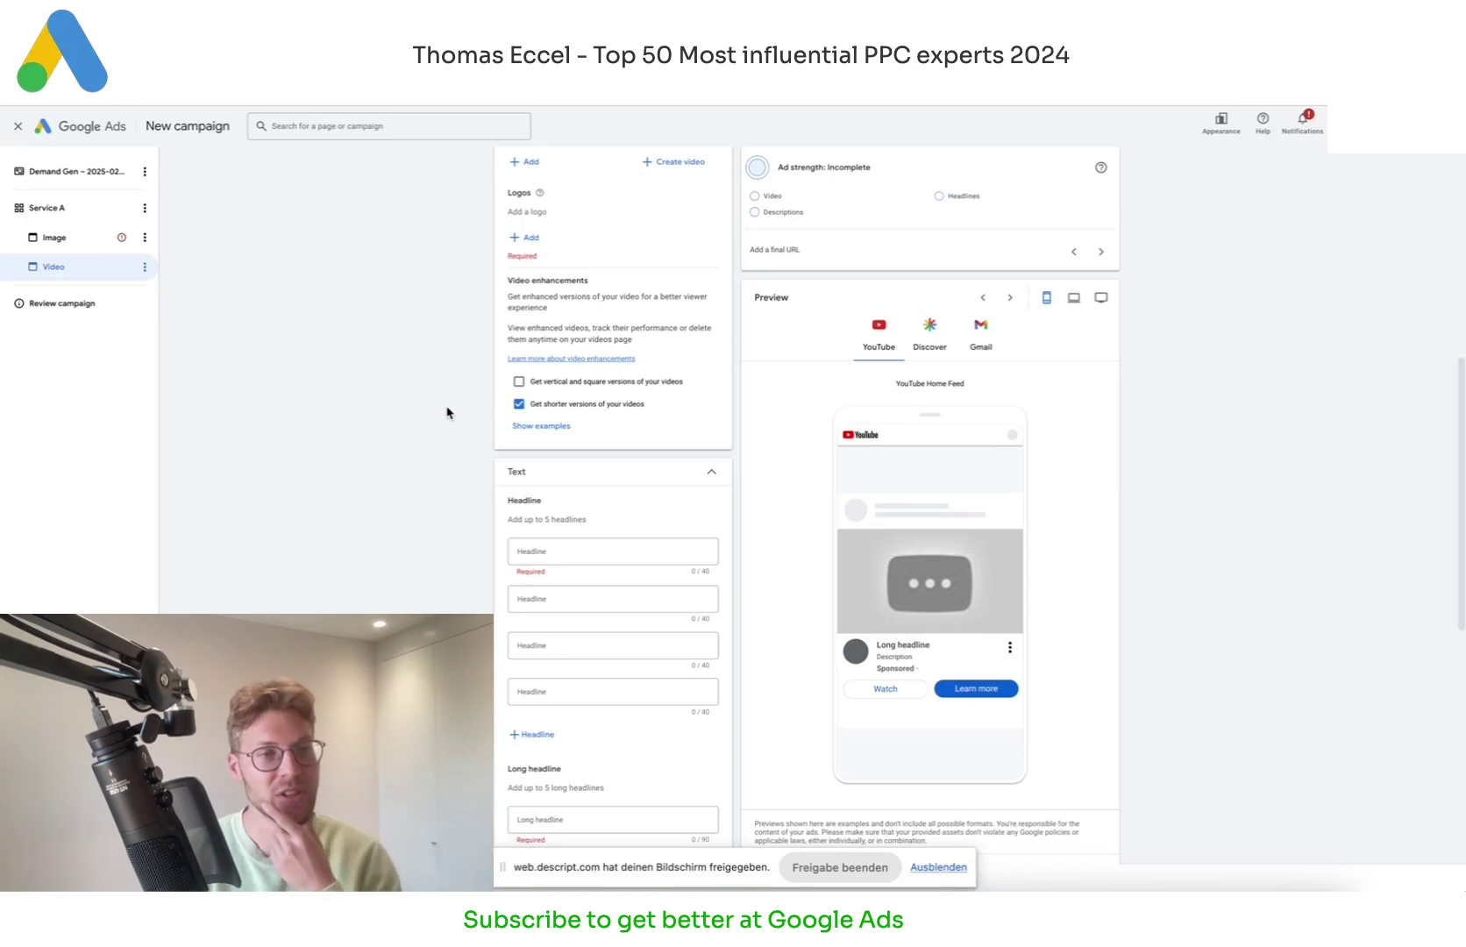
{"action": "triple_click", "coordinate": [540, 282]}
{"action": "double_click", "coordinate": [539, 282]}
{"action": "left_click", "coordinate": [572, 280]}
{"action": "triple_click", "coordinate": [572, 280]}
{"action": "triple_click", "coordinate": [556, 283]}
{"action": "triple_click", "coordinate": [558, 283]}
{"action": "left_click", "coordinate": [559, 282]}
{"action": "triple_click", "coordinate": [560, 281]}
{"action": "triple_click", "coordinate": [559, 282]}
{"action": "left_click", "coordinate": [547, 280]}
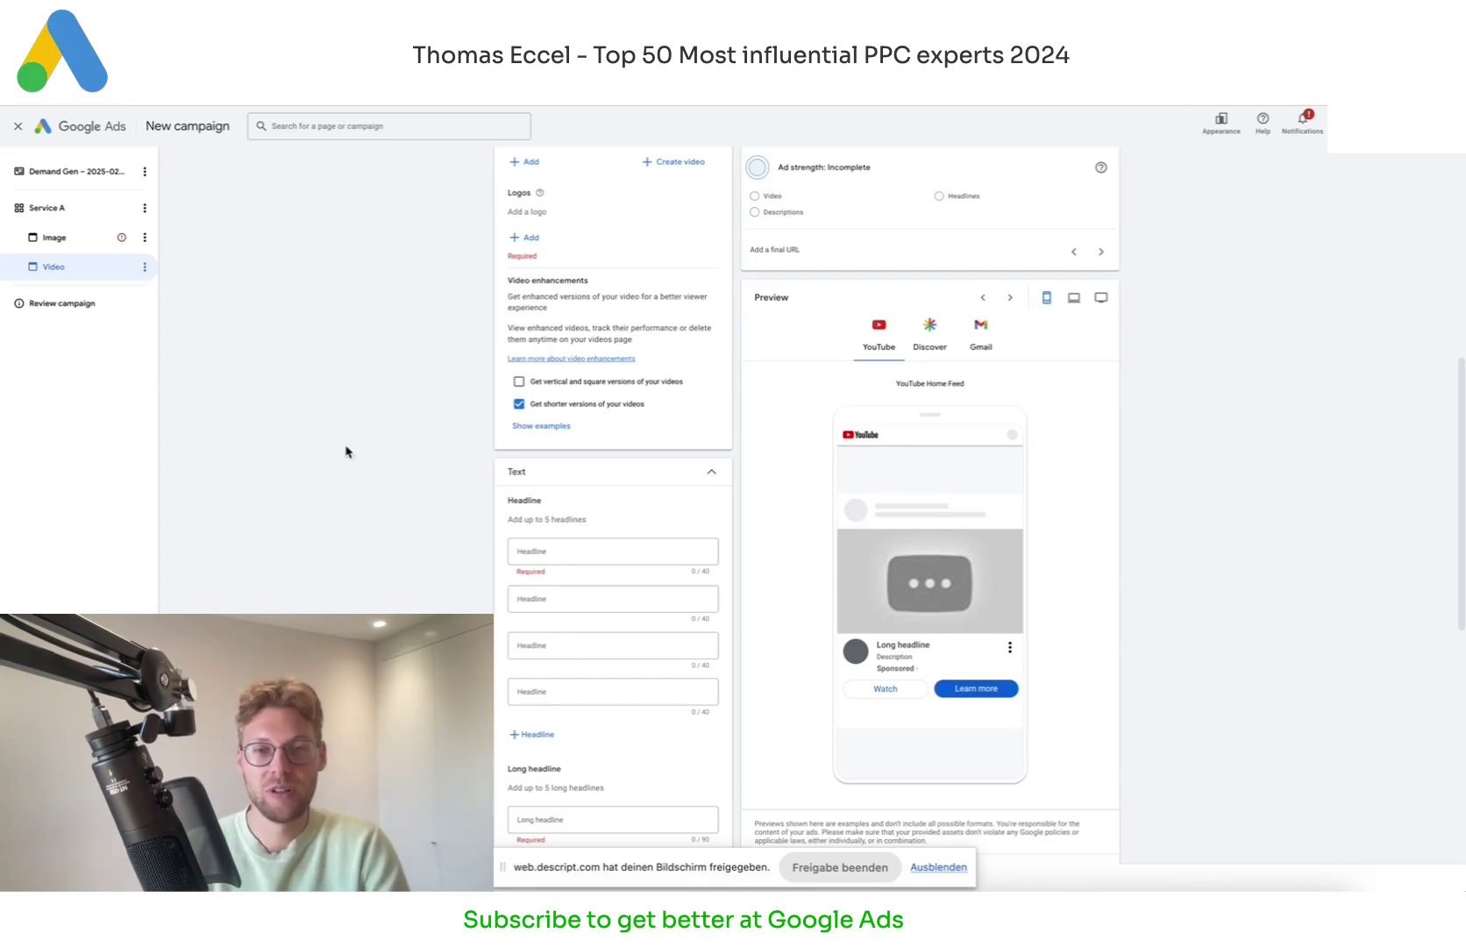
Step: Examine the video ad's headline, long headline and description fields
{"action": "scroll", "coordinate": [373, 487], "scroll_direction": "down", "scroll_amount": 4}
{"action": "left_click", "coordinate": [548, 304]}
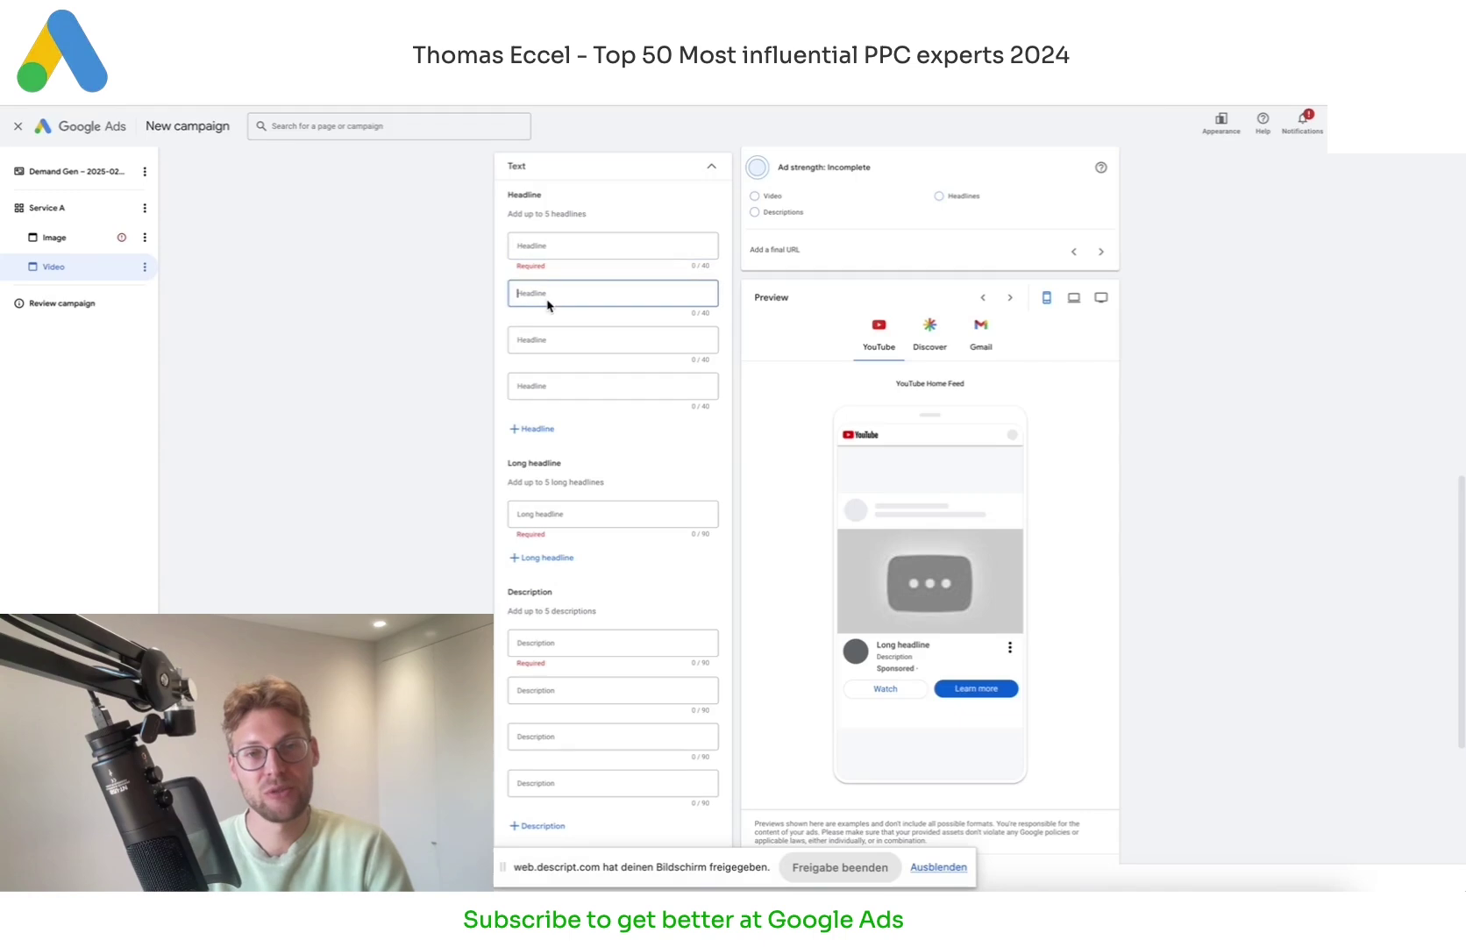
{"action": "scroll", "coordinate": [617, 377], "scroll_direction": "down", "scroll_amount": 1}
{"action": "scroll", "coordinate": [617, 377], "scroll_direction": "down", "scroll_amount": 3}
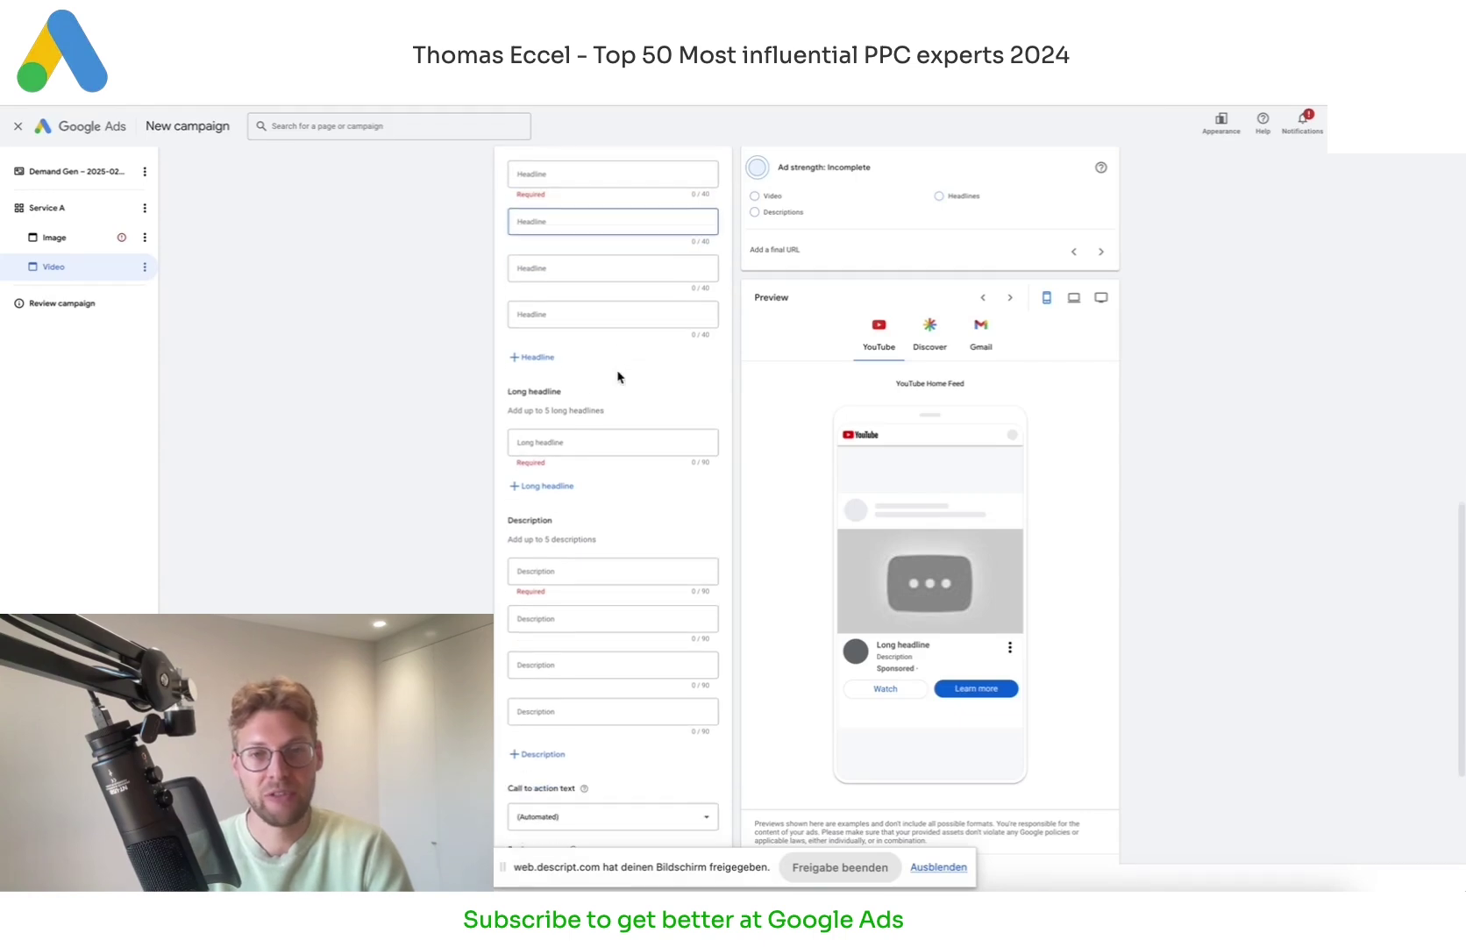
{"action": "left_click", "coordinate": [585, 274]}
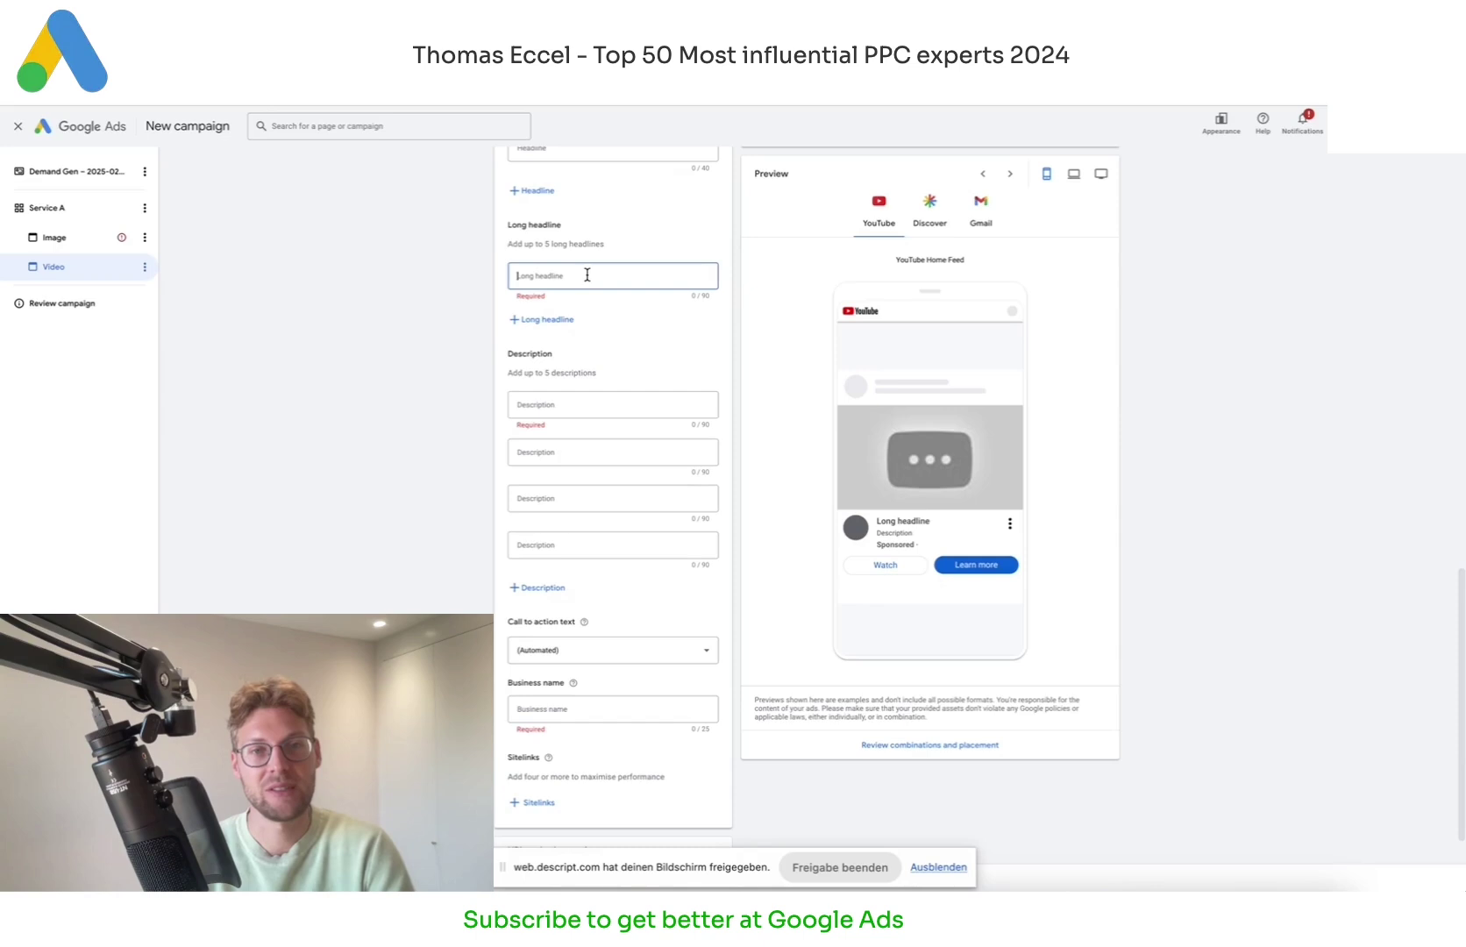
{"action": "left_click", "coordinate": [571, 463]}
{"action": "left_click", "coordinate": [566, 508]}
{"action": "left_click", "coordinate": [584, 542]}
{"action": "left_click", "coordinate": [575, 404]}
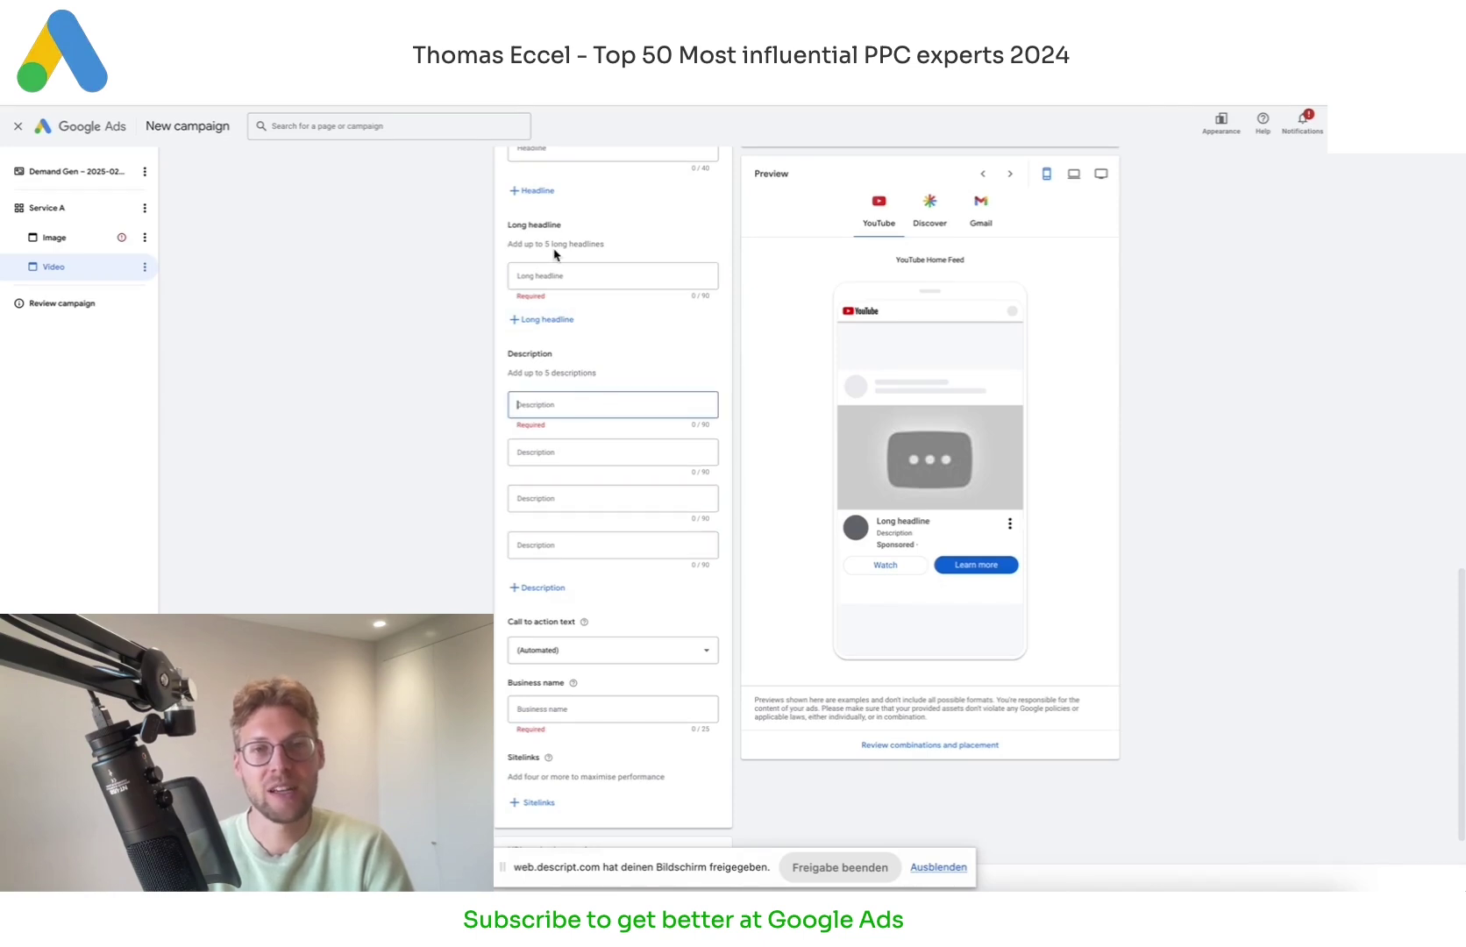
Step: Add two more empty long headline fields to the video ad
{"action": "left_click", "coordinate": [542, 319]}
{"action": "left_click", "coordinate": [541, 365]}
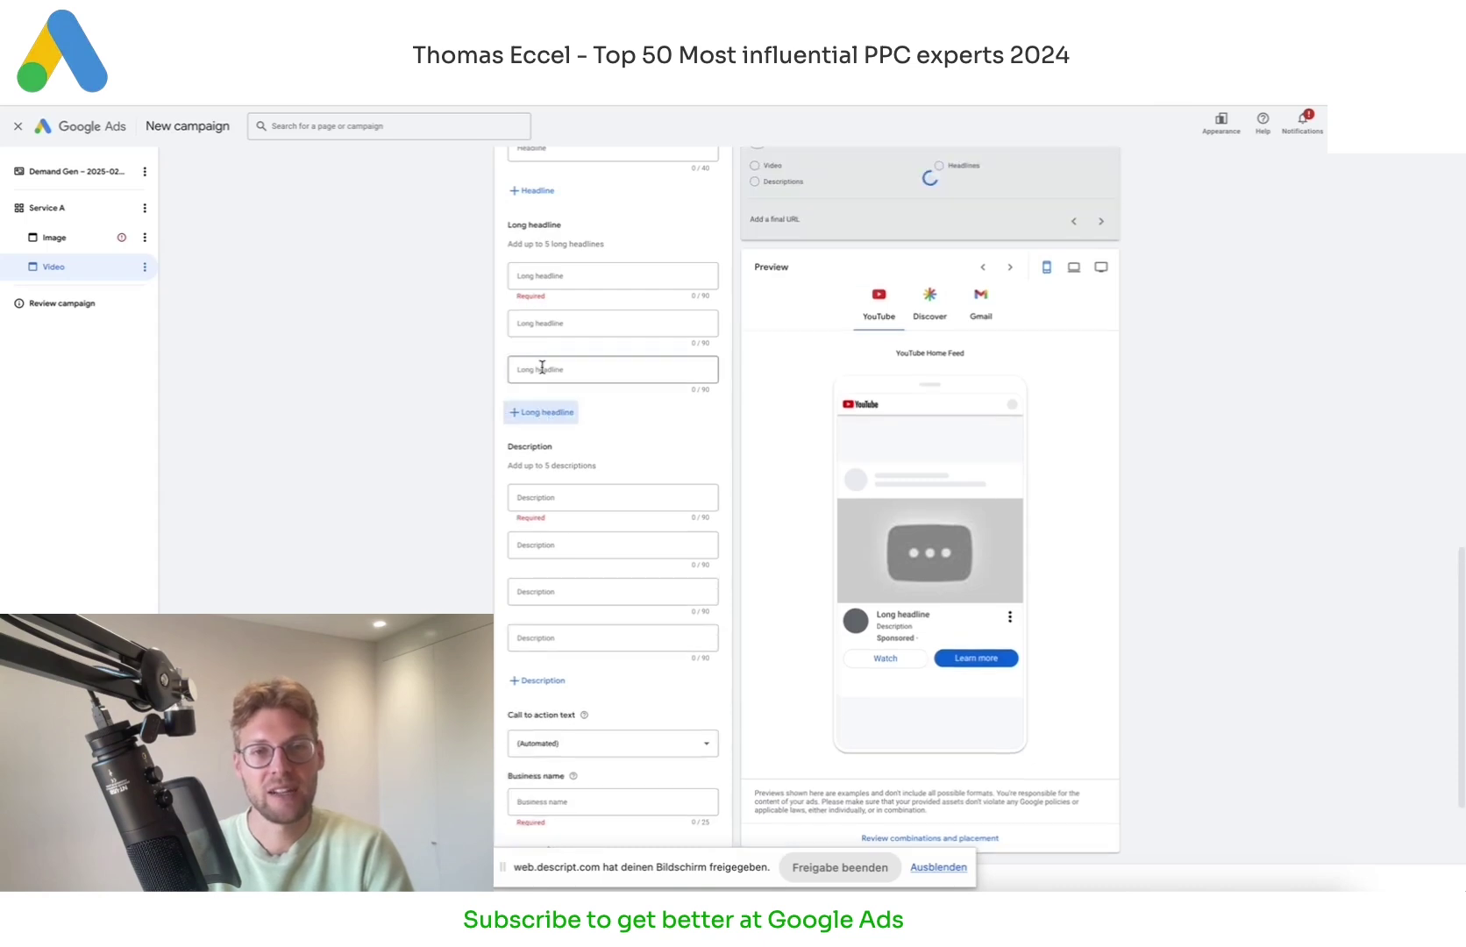
{"action": "left_click", "coordinate": [692, 290]}
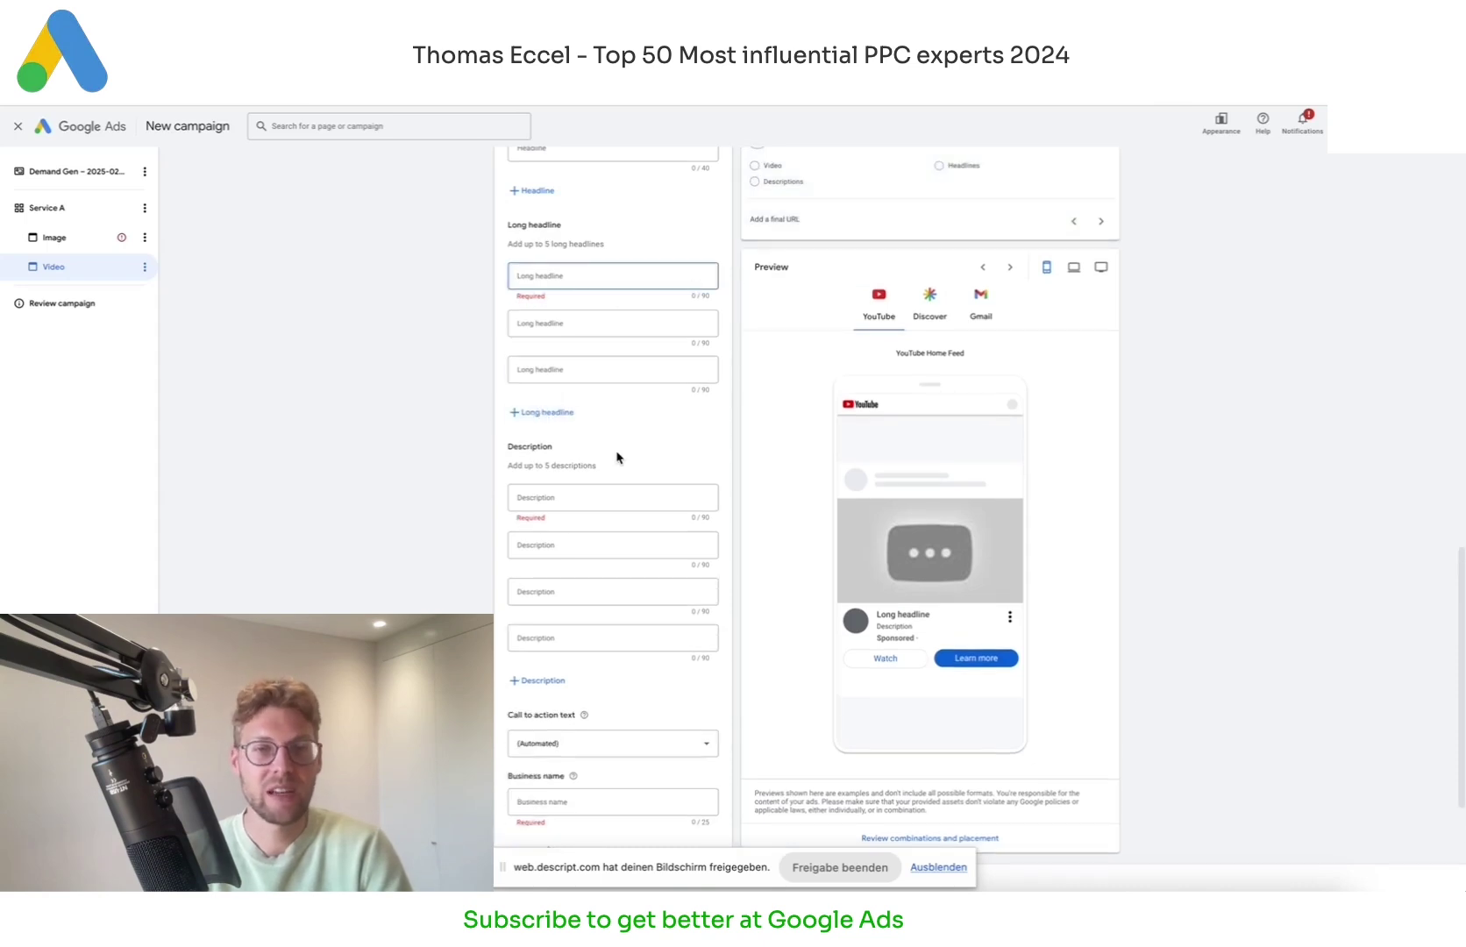
Step: Review the available call to action texts for the video ad, keeping the Automated option
{"action": "scroll", "coordinate": [618, 430], "scroll_direction": "down", "scroll_amount": 3}
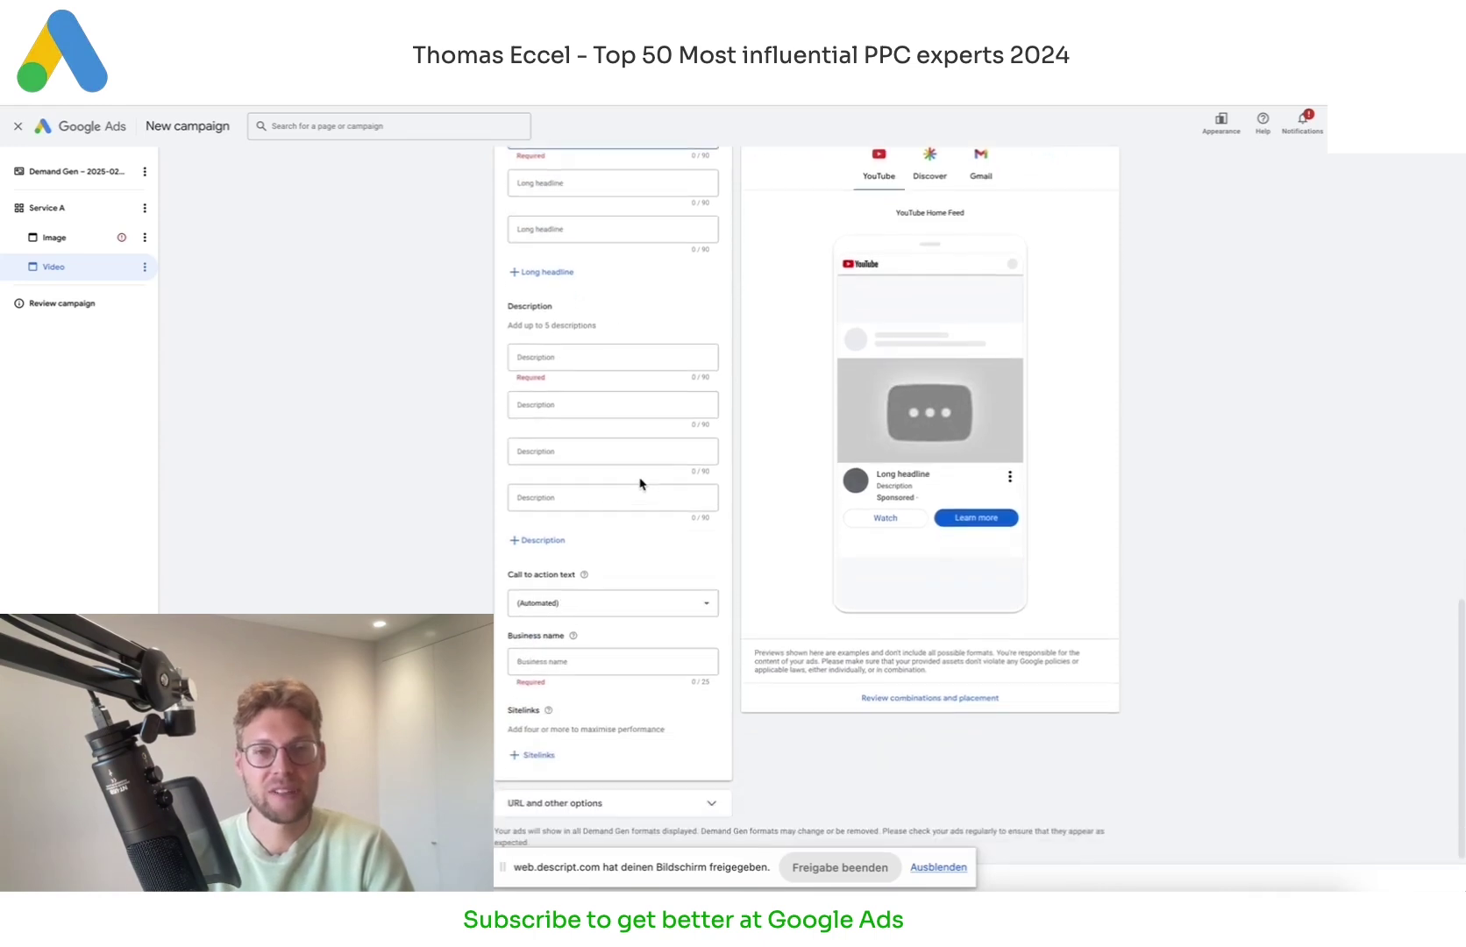
{"action": "left_click", "coordinate": [570, 599]}
{"action": "key", "text": "Escape"}
{"action": "left_click", "coordinate": [605, 598]}
{"action": "scroll", "coordinate": [605, 697], "scroll_direction": "up", "scroll_amount": 2}
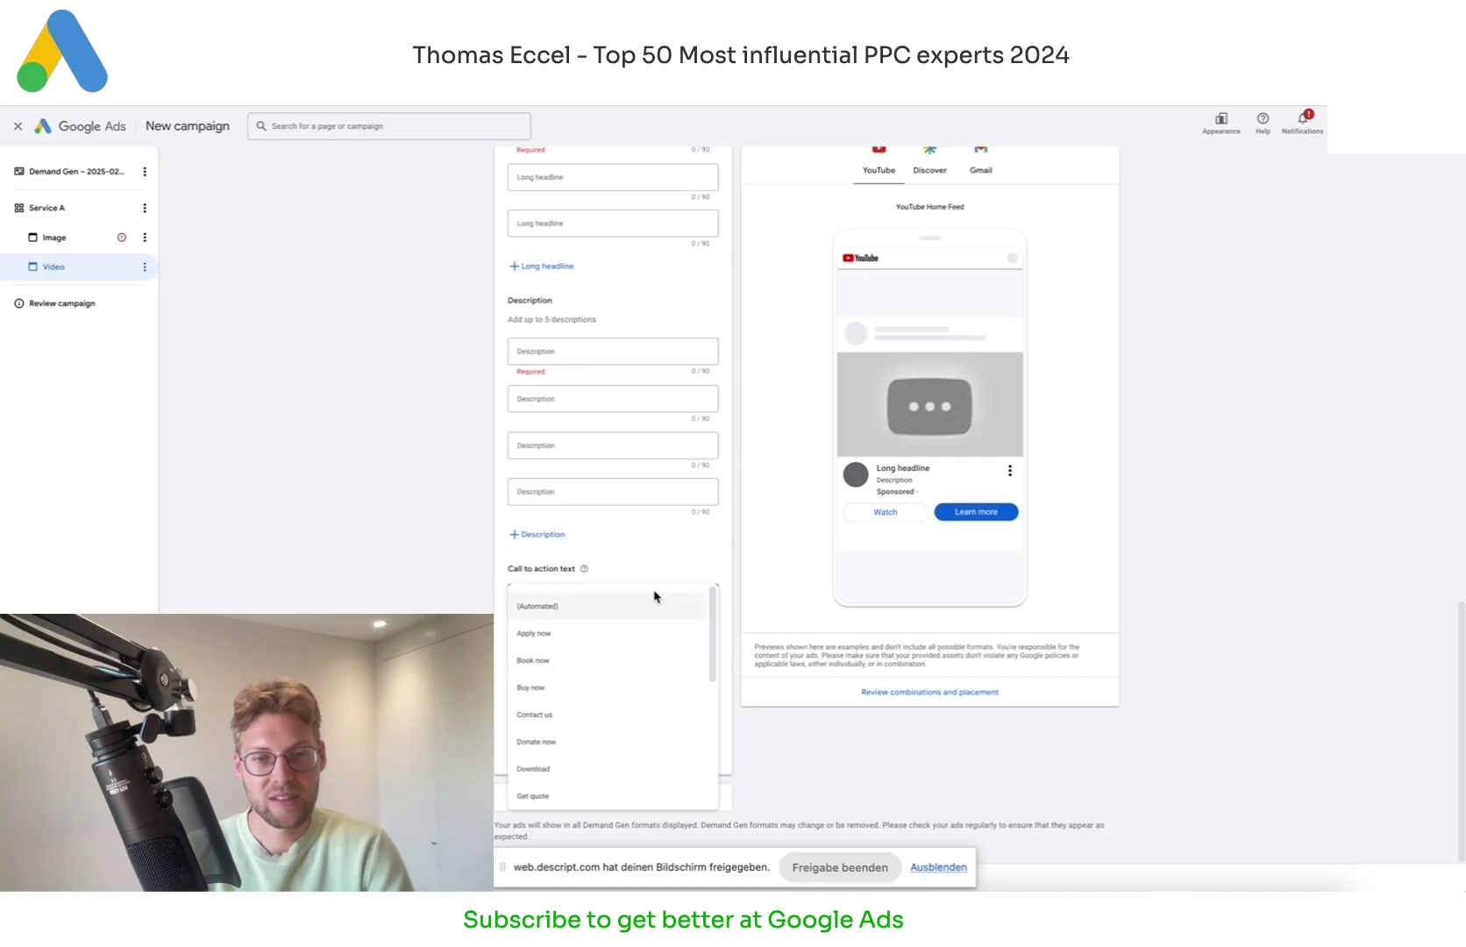
{"action": "key", "text": "Escape"}
Step: Review the campaign-level sitelink assets available for the video ad and close the selection without adding any
{"action": "left_click", "coordinate": [535, 751]}
{"action": "left_click", "coordinate": [314, 132]}
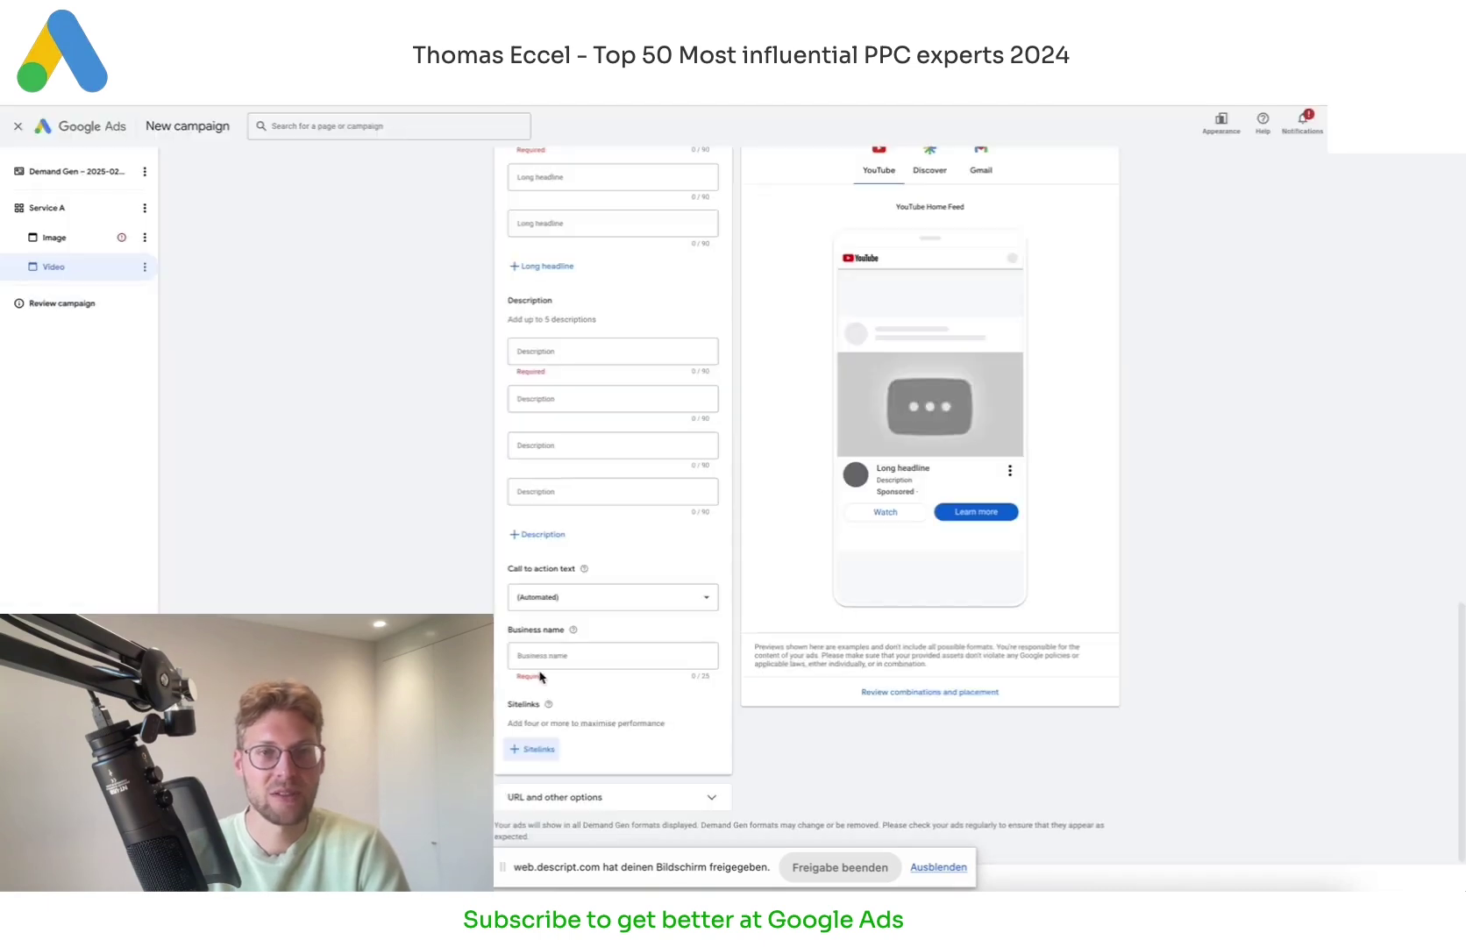
{"action": "left_click", "coordinate": [528, 751]}
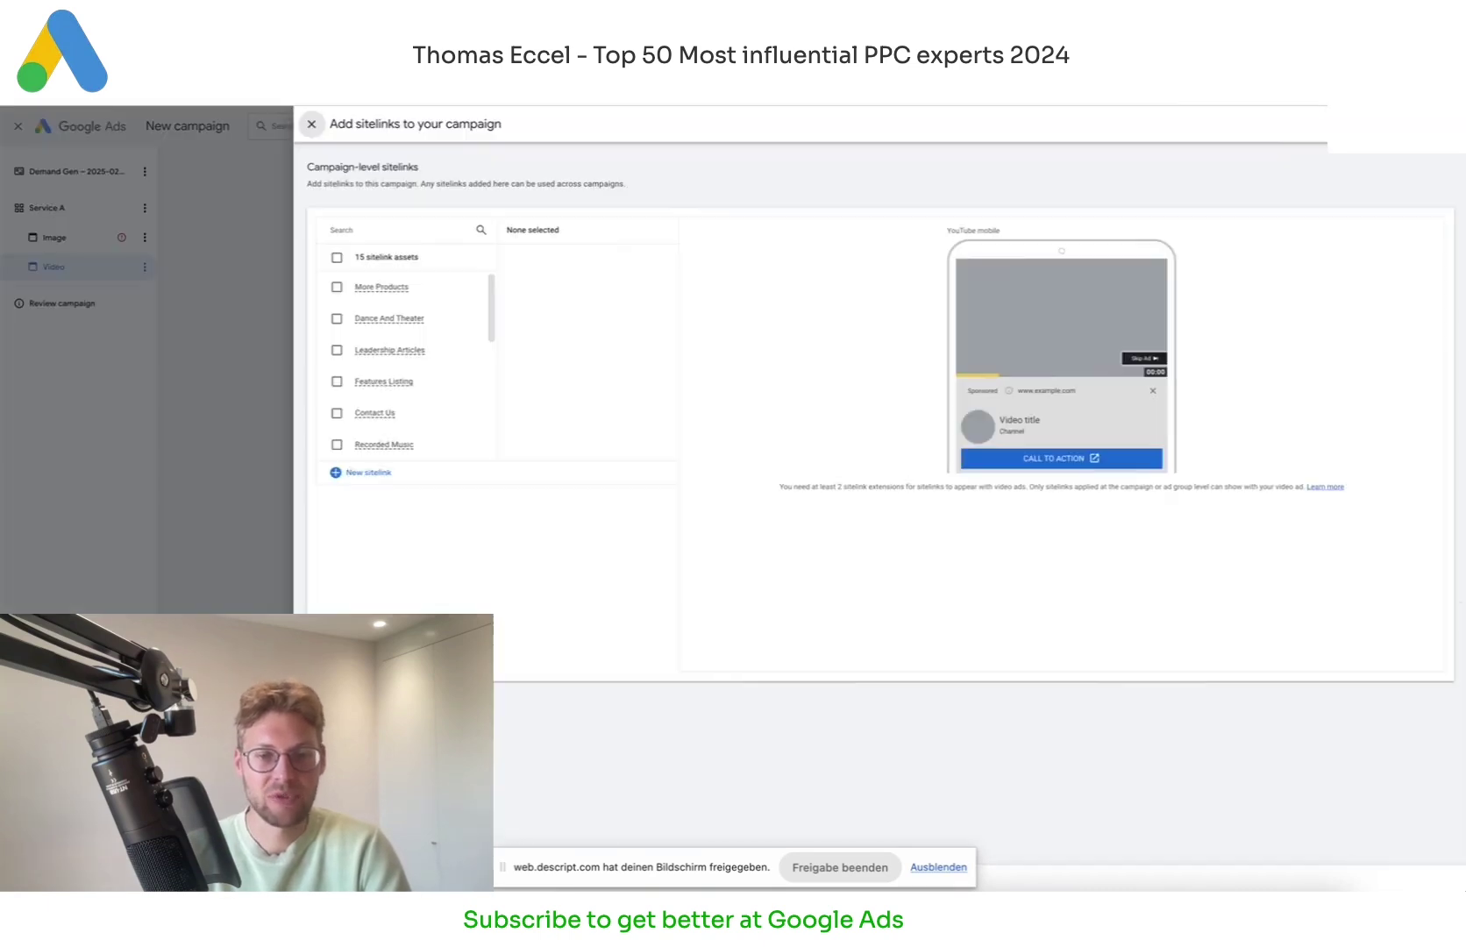
{"action": "left_click", "coordinate": [312, 124]}
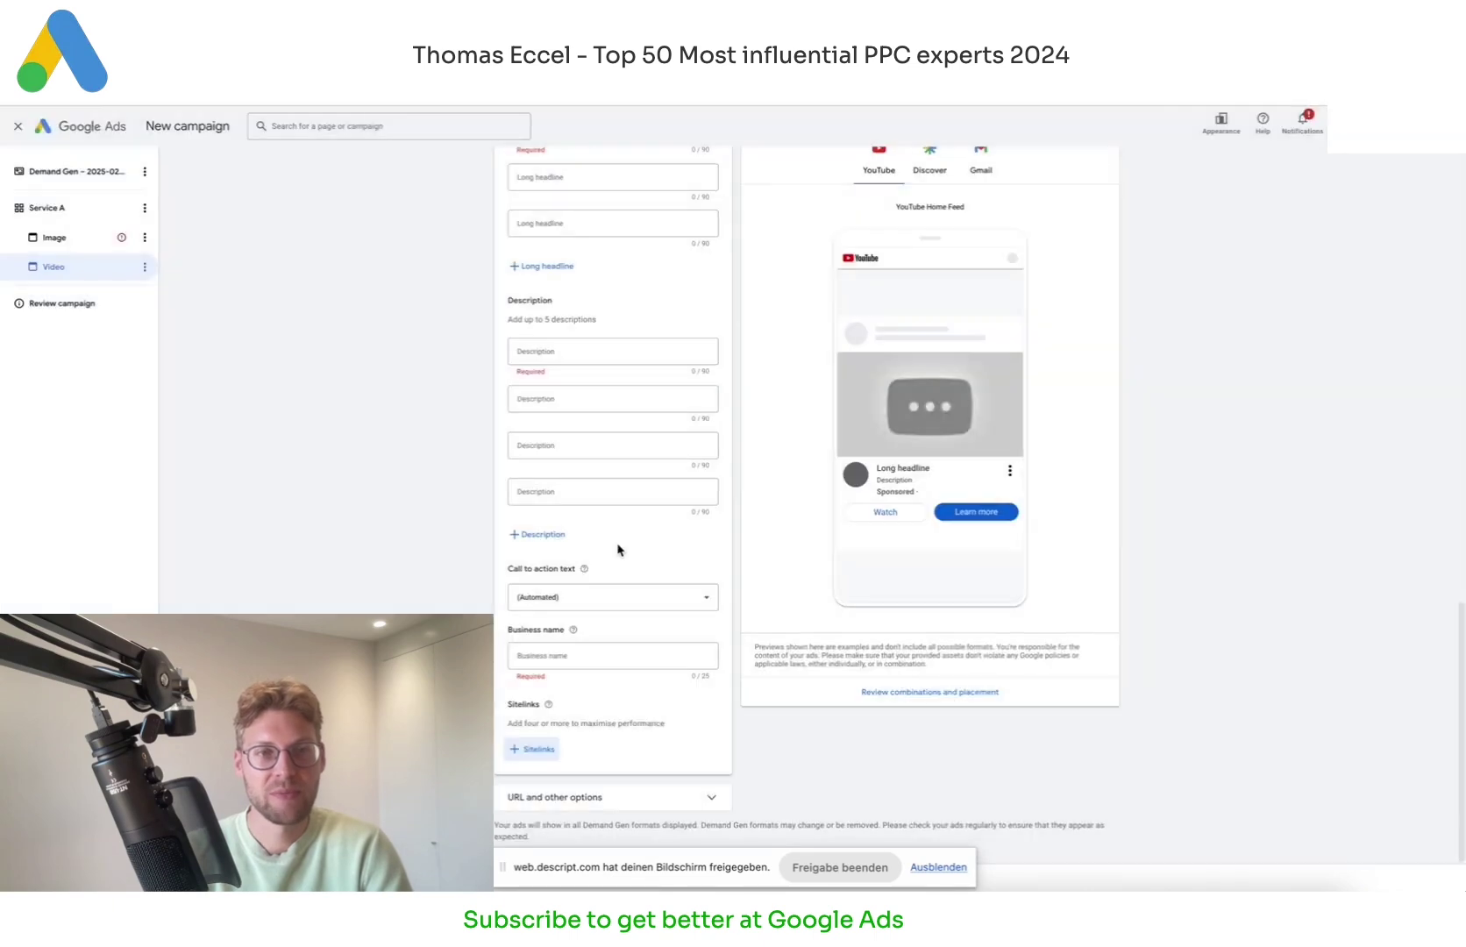
{"action": "triple_click", "coordinate": [546, 567]}
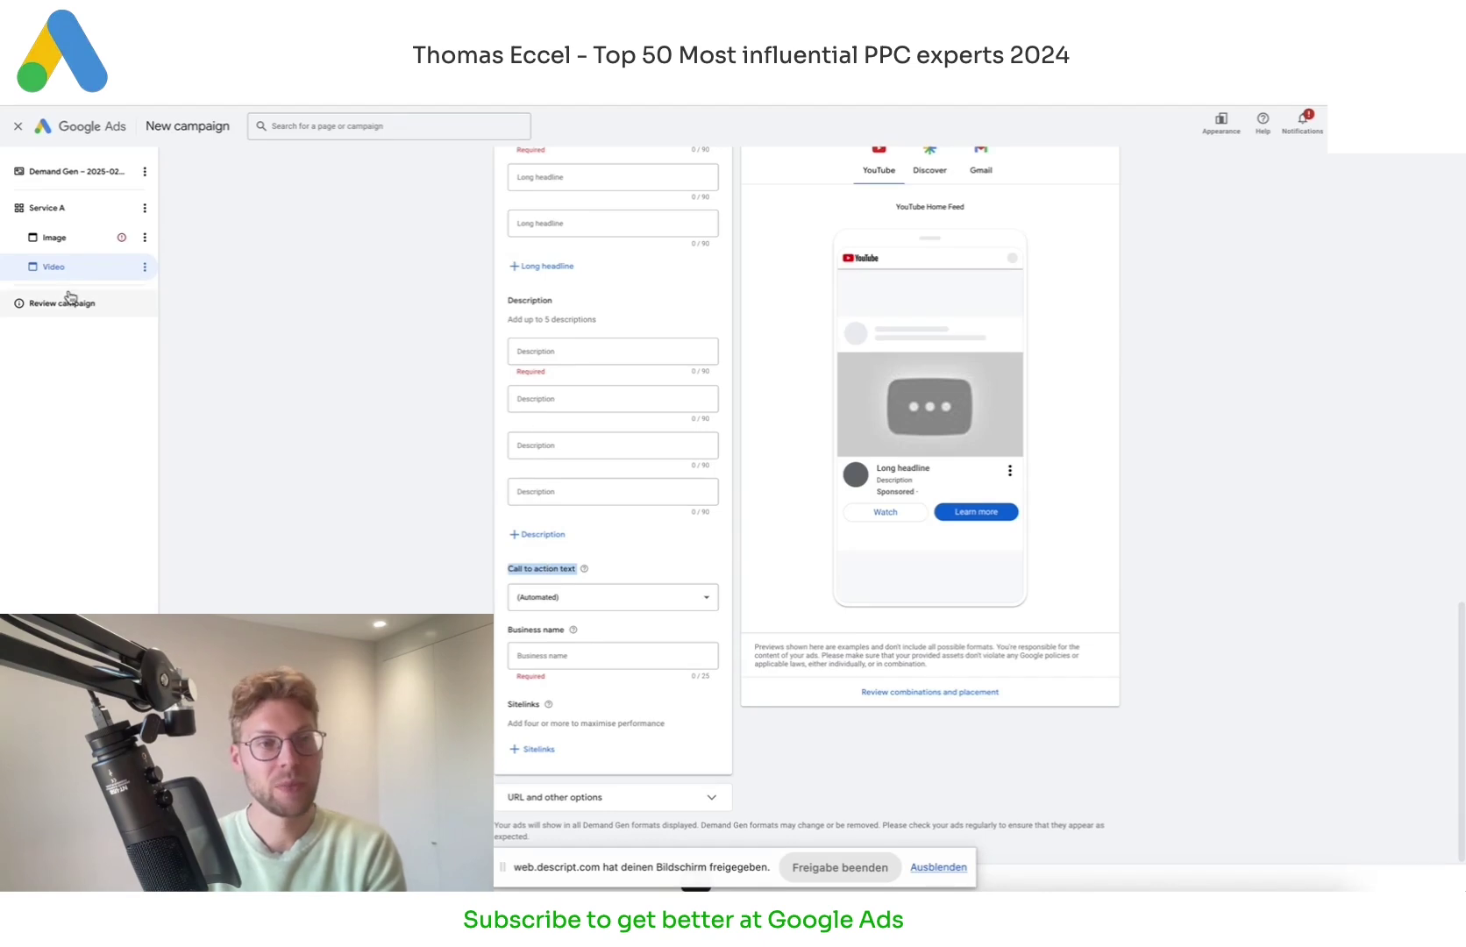
Step: Create a new carousel image ad in the Service A ad group and name it Carousel
{"action": "left_click", "coordinate": [145, 267]}
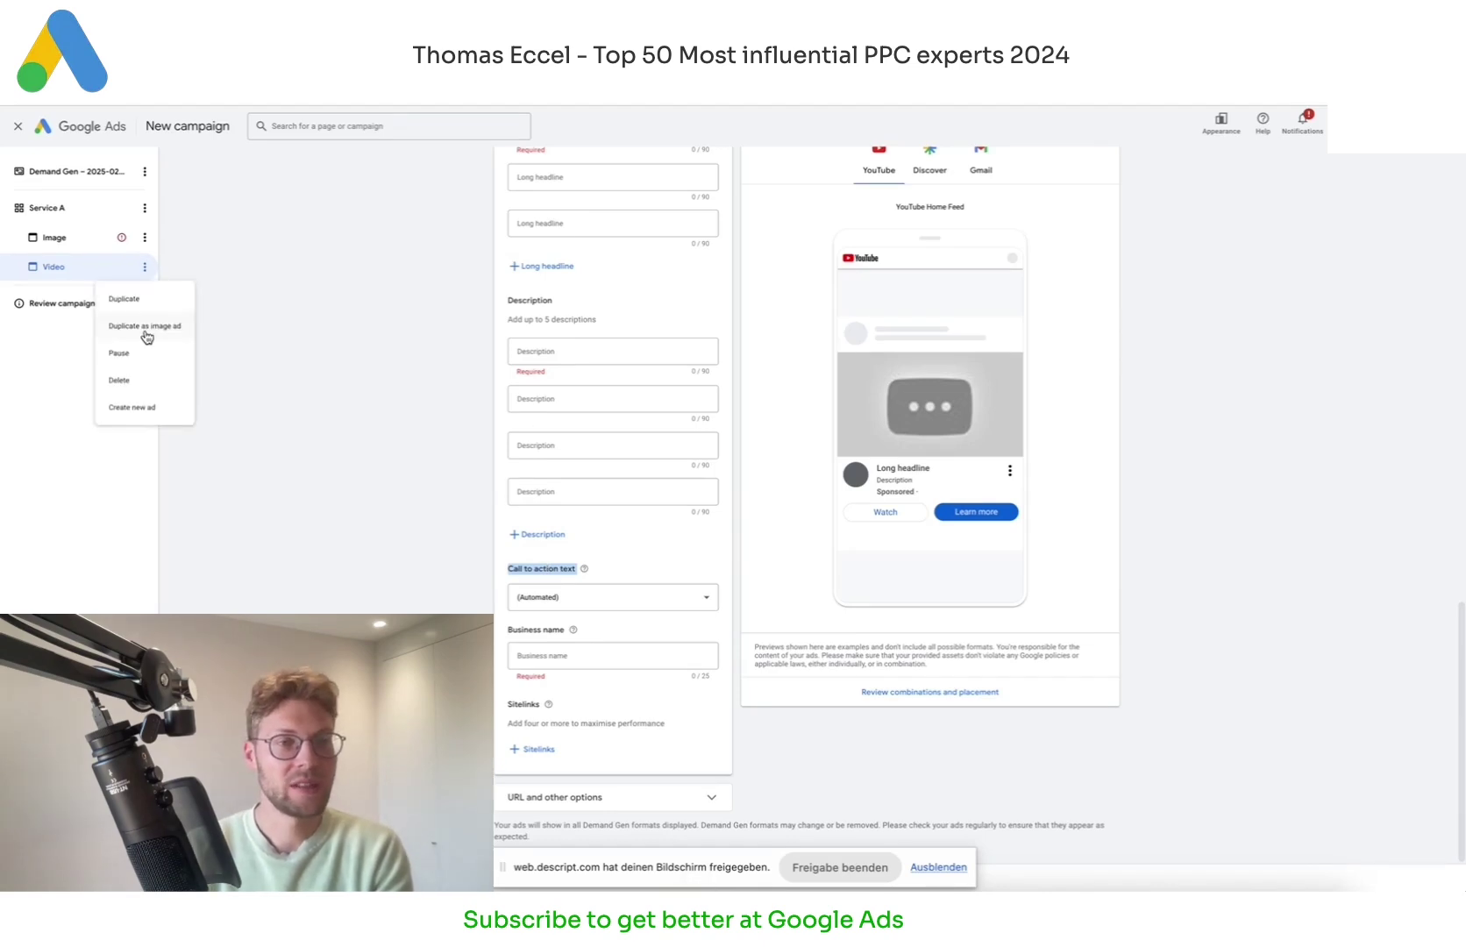
{"action": "left_click", "coordinate": [131, 407]}
{"action": "left_click", "coordinate": [556, 407]}
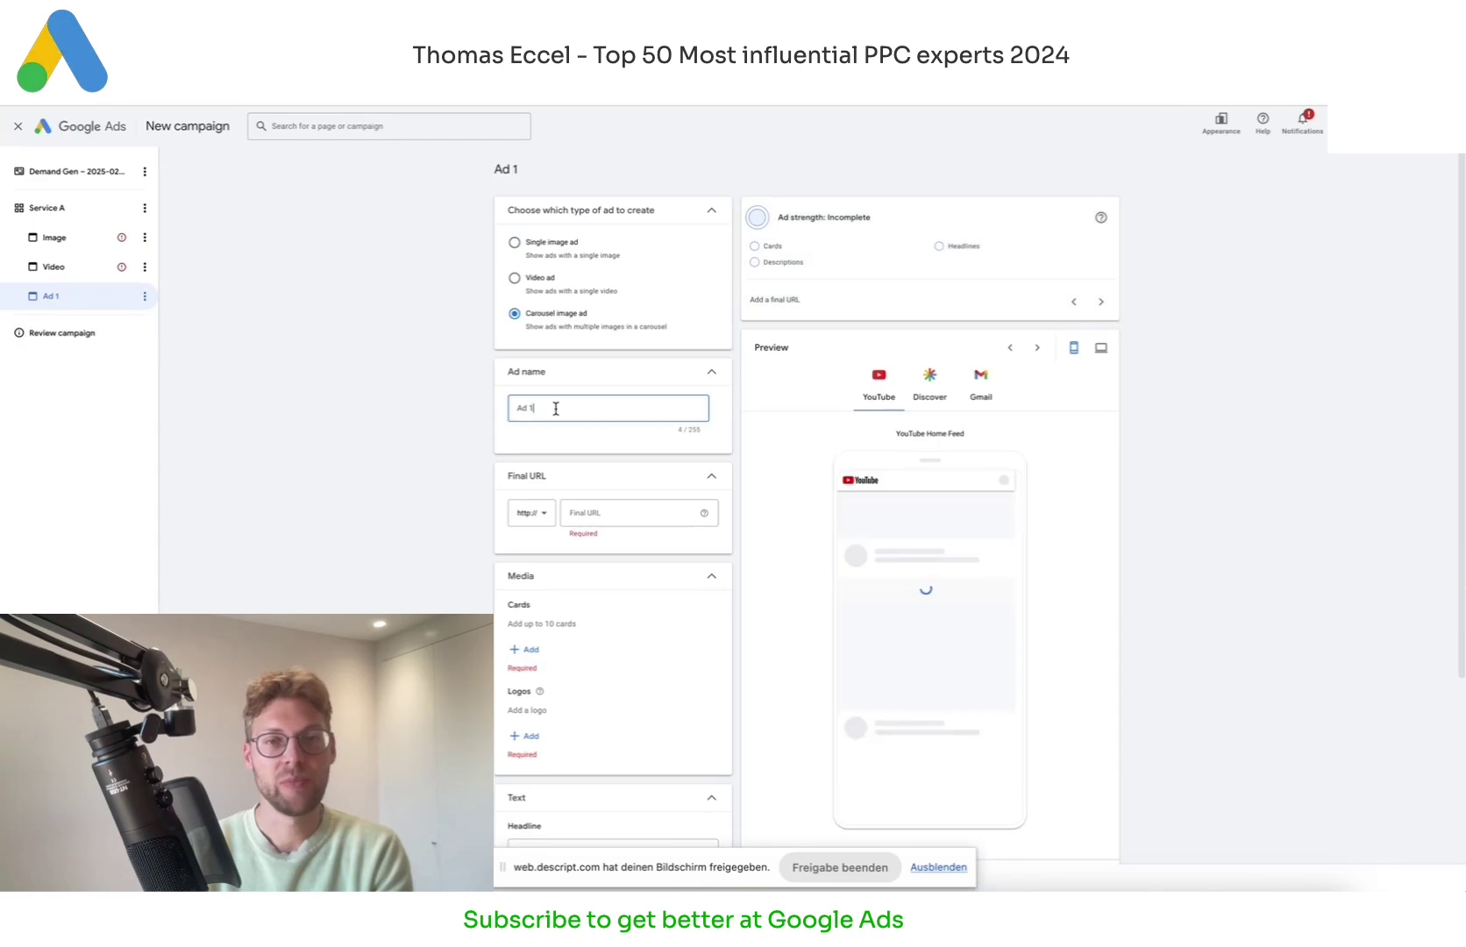
{"action": "triple_click", "coordinate": [556, 408]}
{"action": "type", "text": "Carousel"}
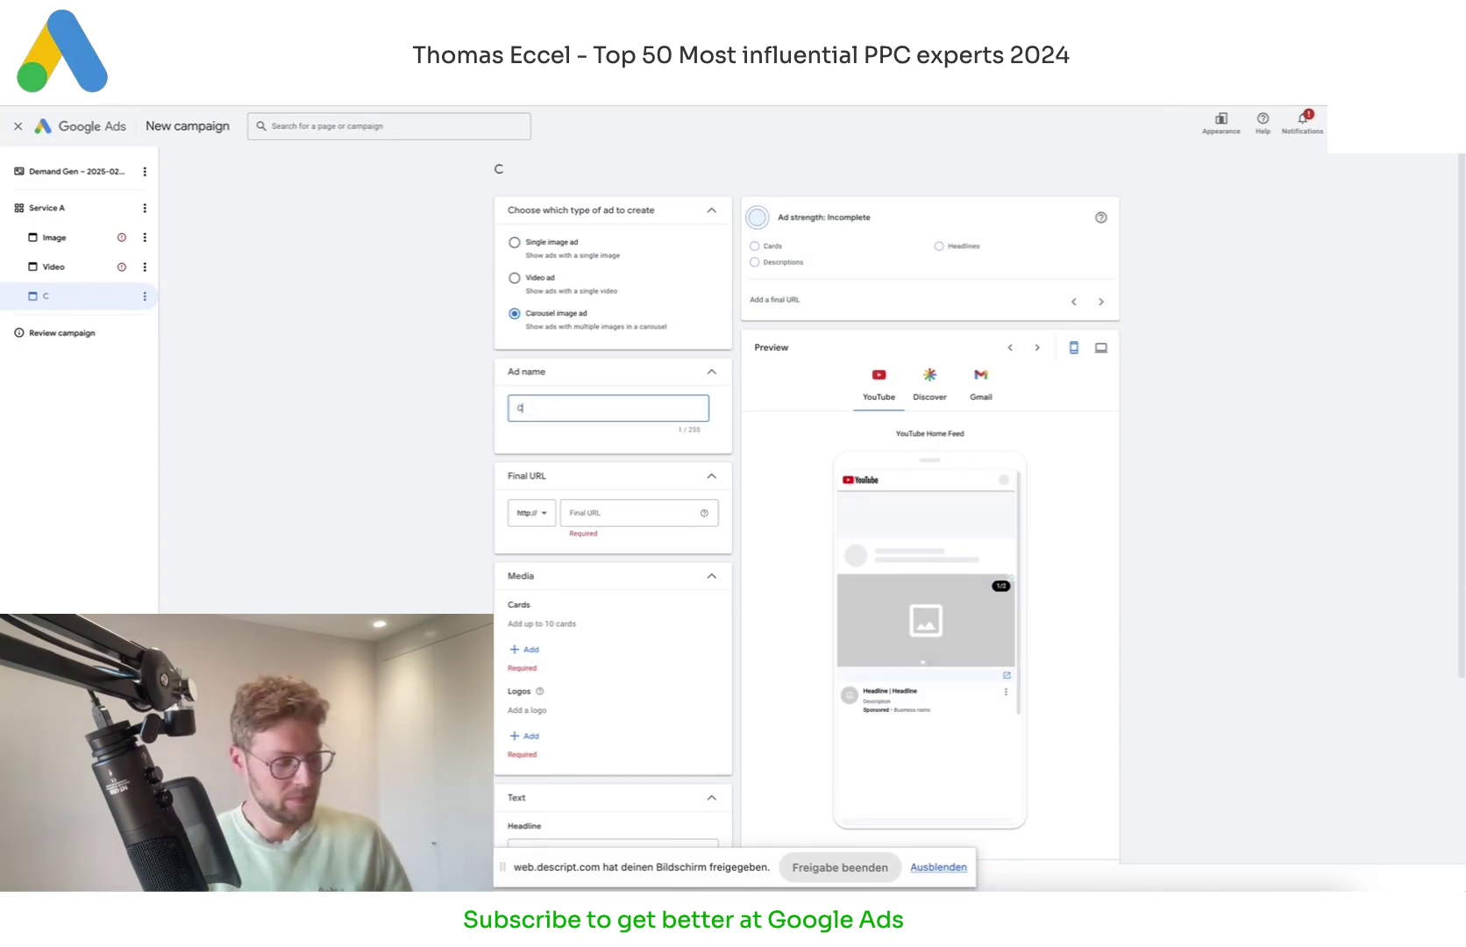
Step: Examine the carousel ad's final URL field and its card limit under media
{"action": "left_click", "coordinate": [628, 507]}
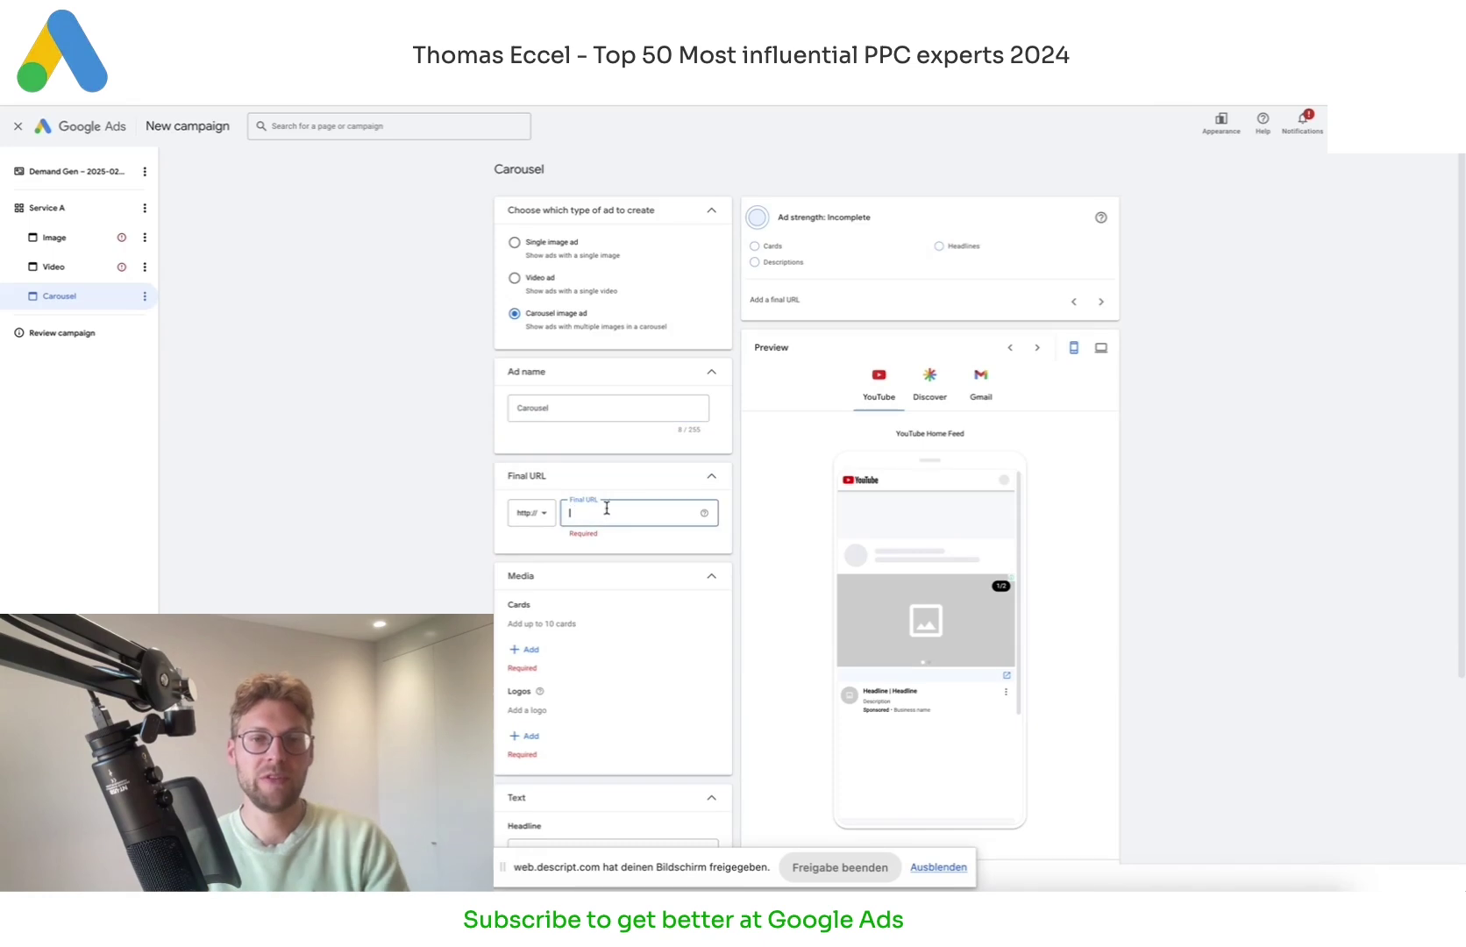
{"action": "scroll", "coordinate": [622, 359], "scroll_direction": "down", "scroll_amount": 3}
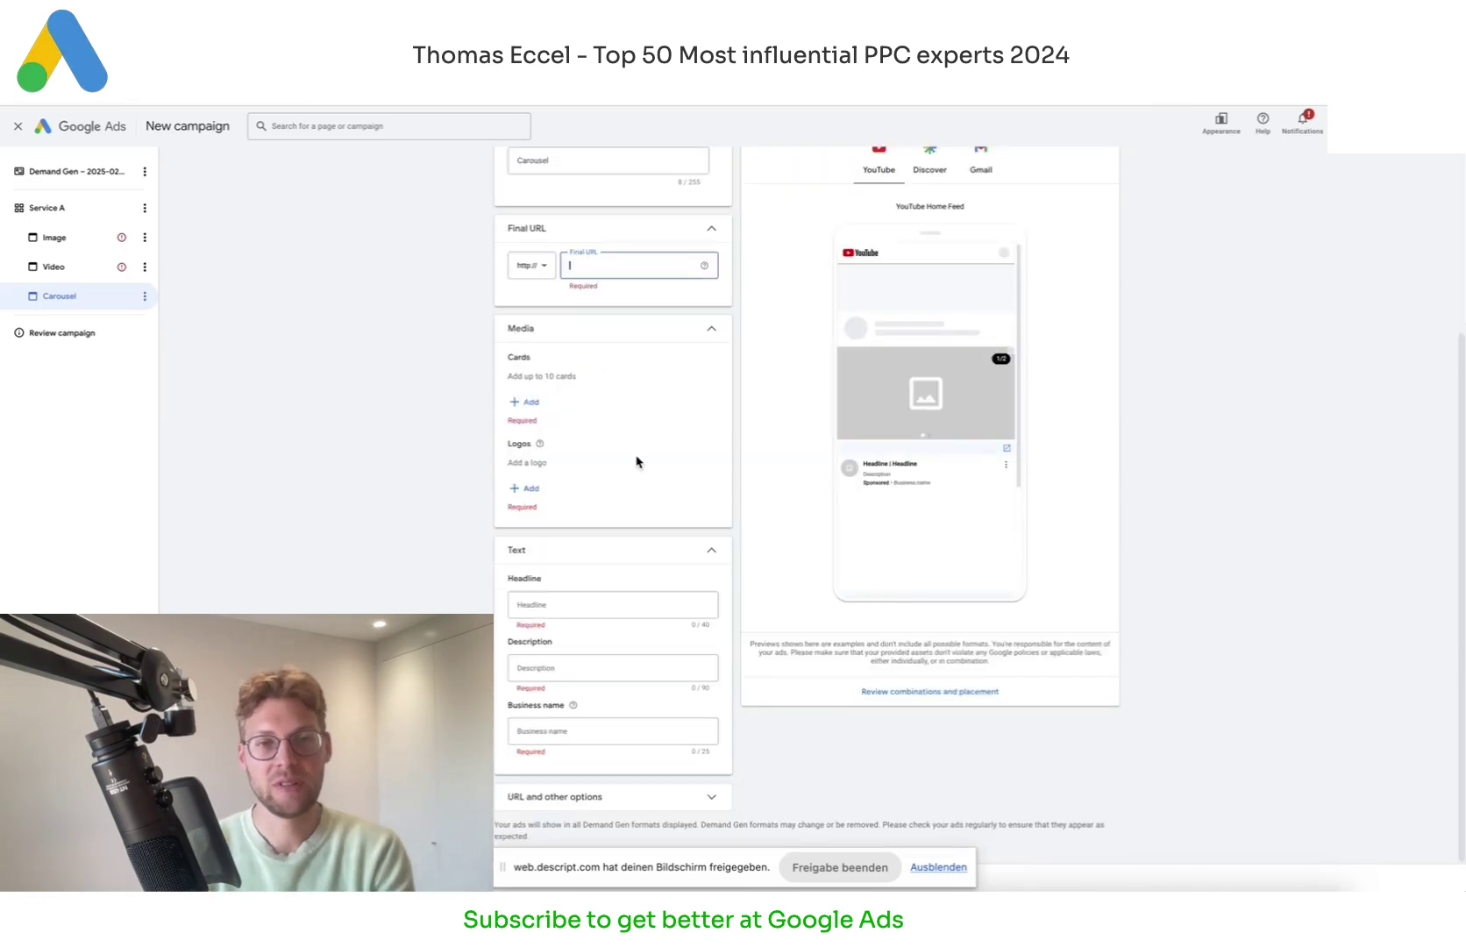
{"action": "triple_click", "coordinate": [539, 376]}
{"action": "left_click", "coordinate": [552, 372]}
{"action": "triple_click", "coordinate": [553, 373]}
{"action": "left_click", "coordinate": [552, 373]}
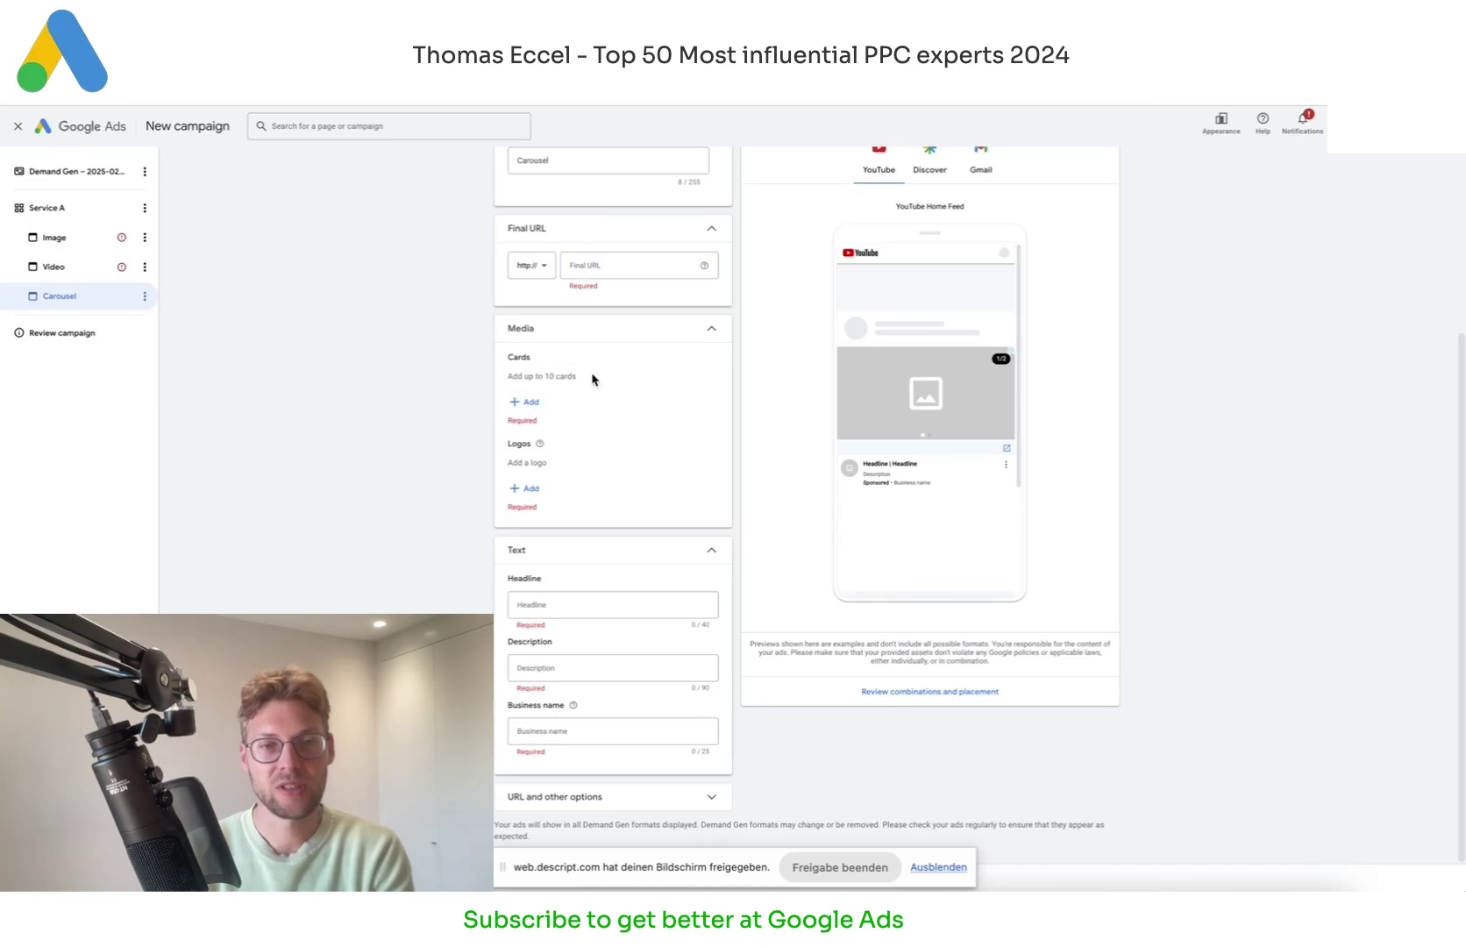
Step: Review a new carousel card's image, final URL, call to action and language options and close the card without adding it
{"action": "left_click", "coordinate": [524, 402]}
{"action": "left_click", "coordinate": [688, 534]}
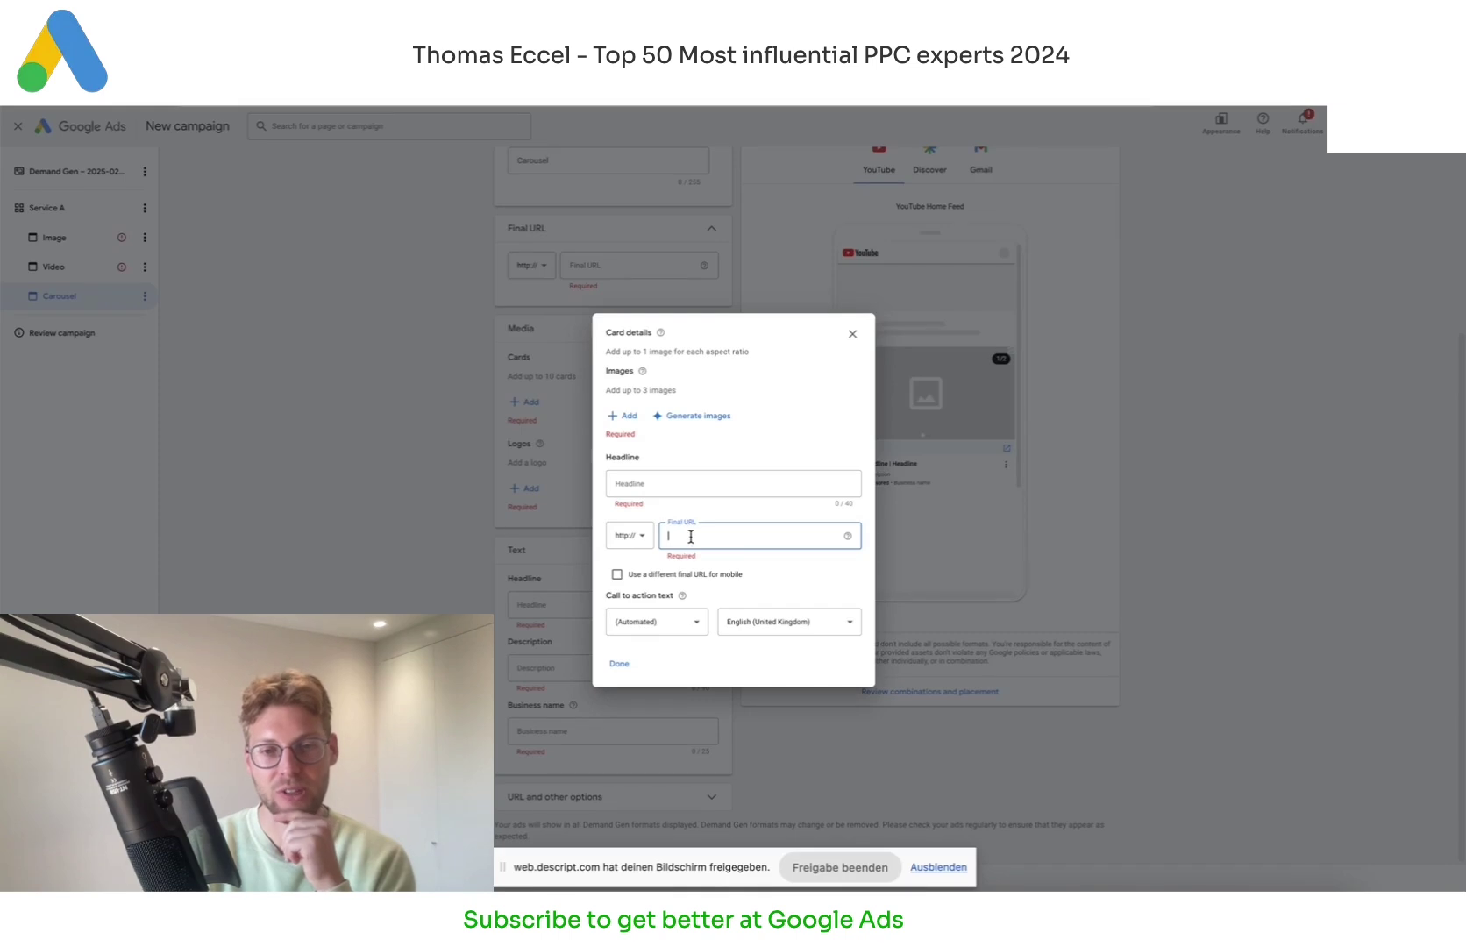
{"action": "left_click", "coordinate": [655, 624]}
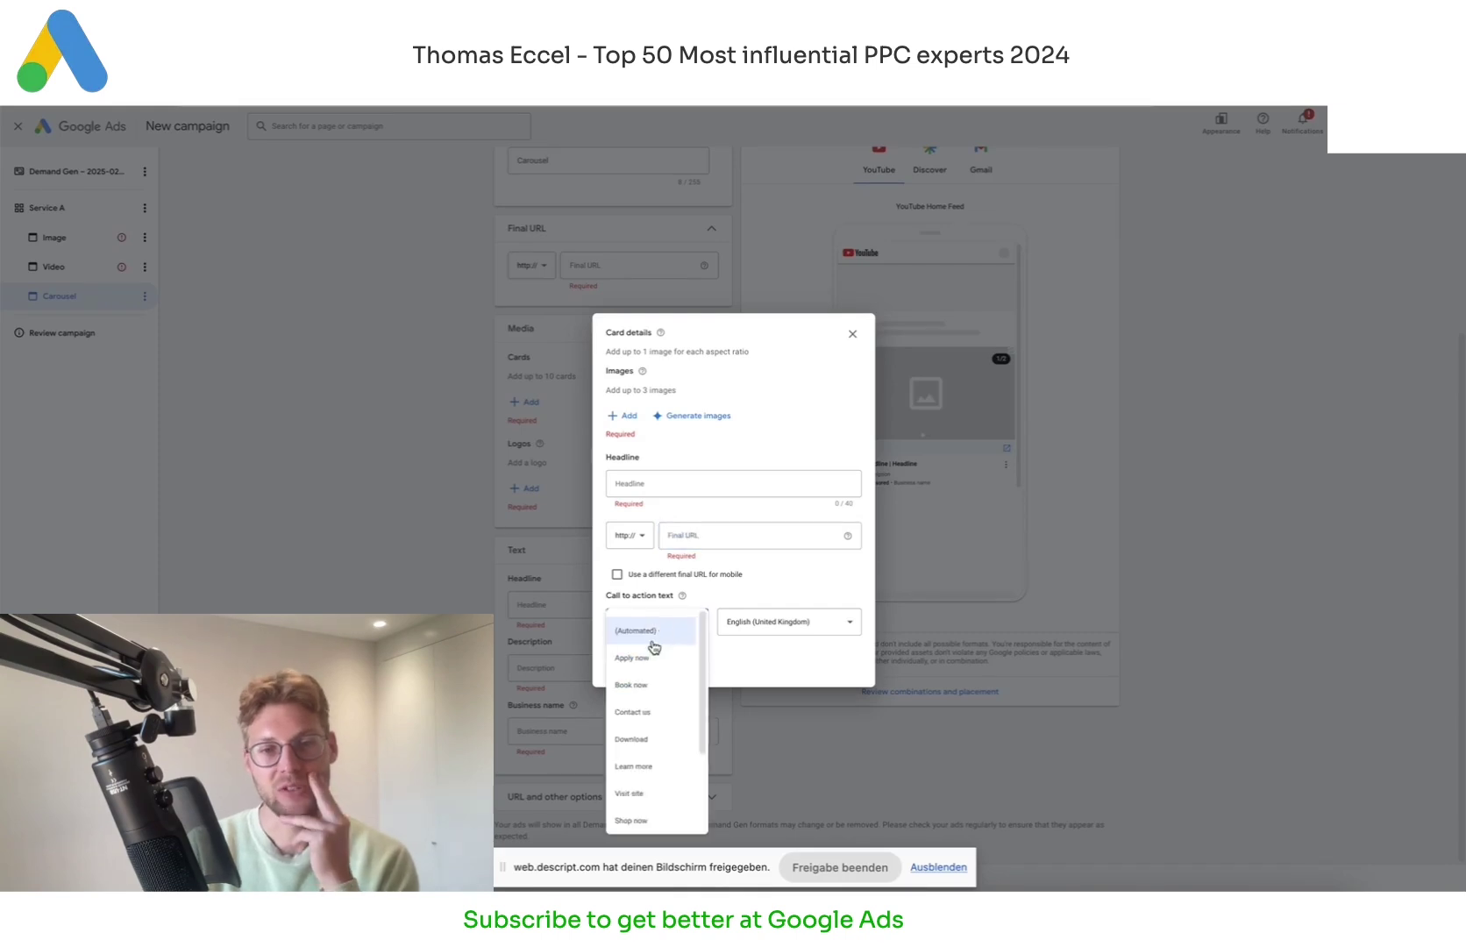
{"action": "left_click", "coordinate": [716, 608]}
{"action": "left_click", "coordinate": [775, 622]}
{"action": "left_click", "coordinate": [788, 599]}
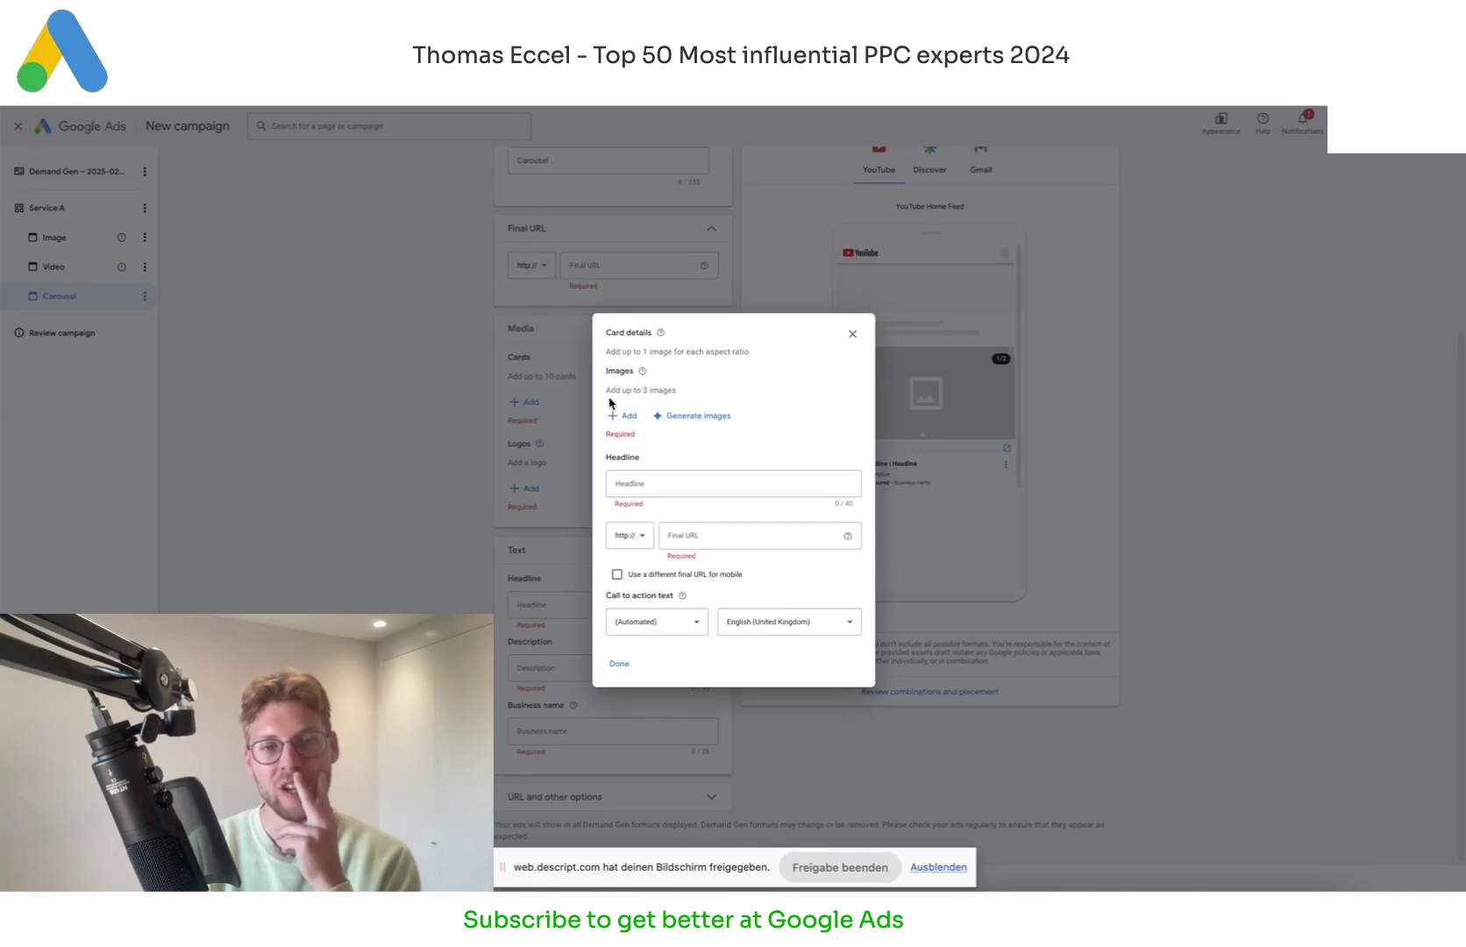
{"action": "triple_click", "coordinate": [659, 351]}
{"action": "left_click", "coordinate": [380, 477]}
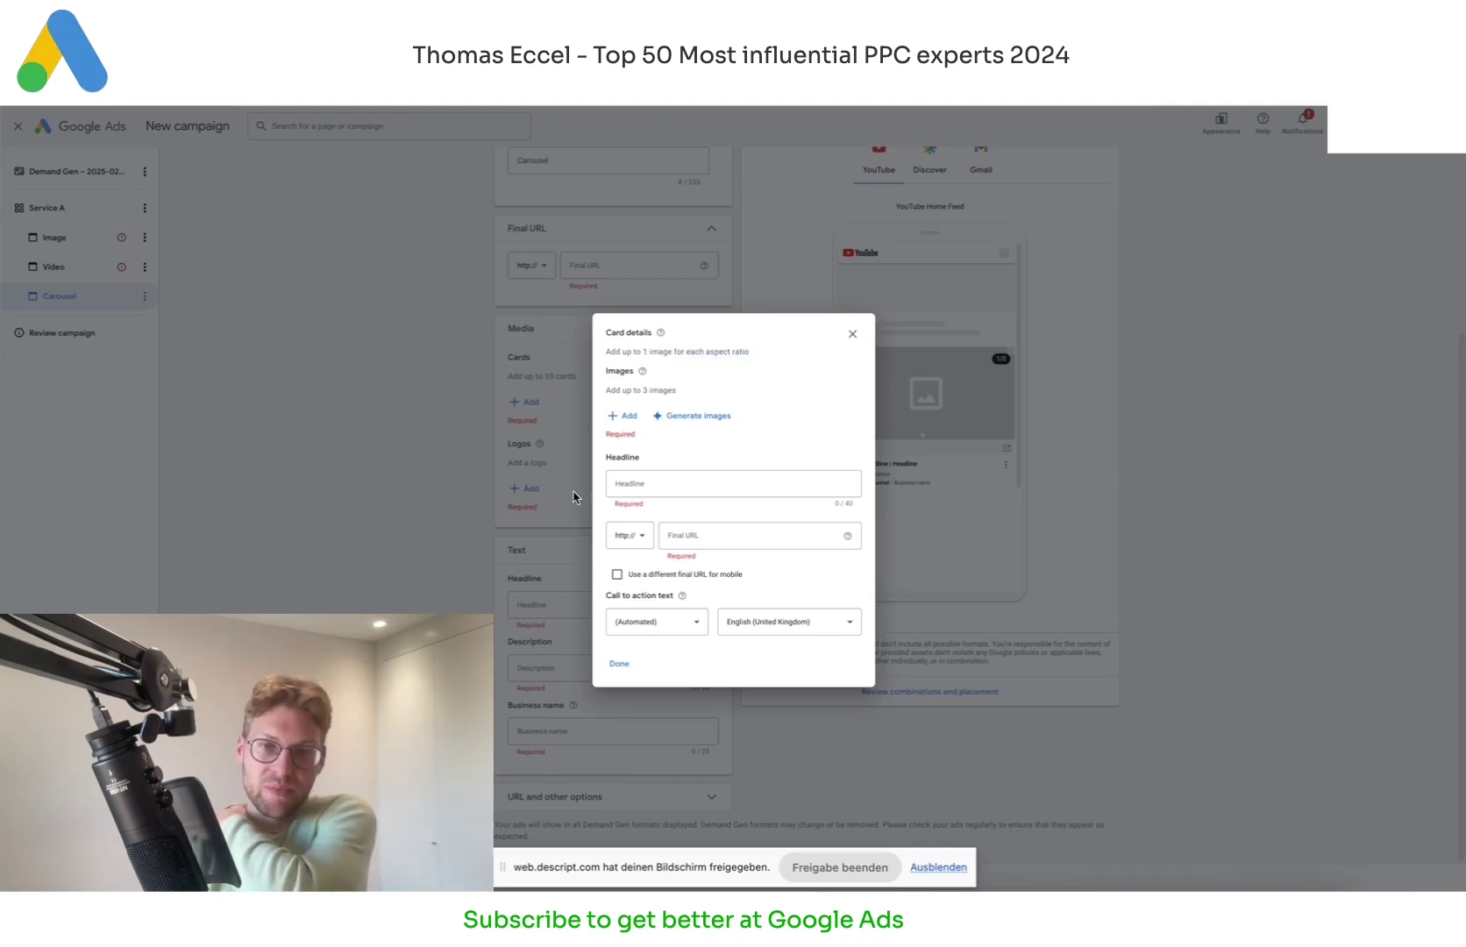
{"action": "left_click", "coordinate": [853, 334]}
Step: Examine the carousel ad's headline, description and business name fields and expand its URL and other options
{"action": "left_click", "coordinate": [571, 605]}
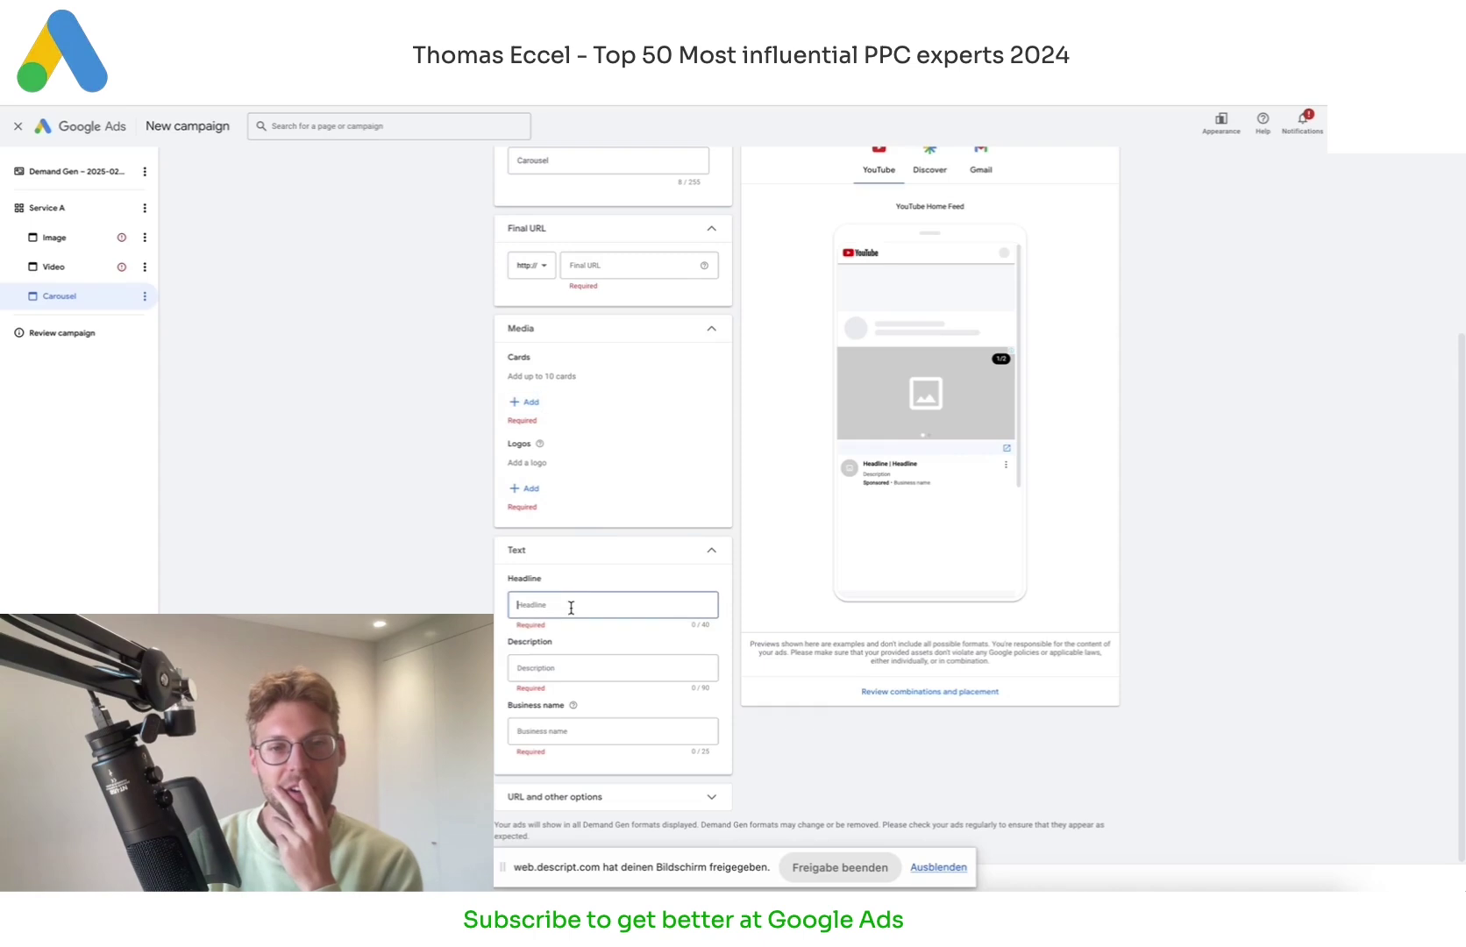
{"action": "left_click", "coordinate": [569, 653]}
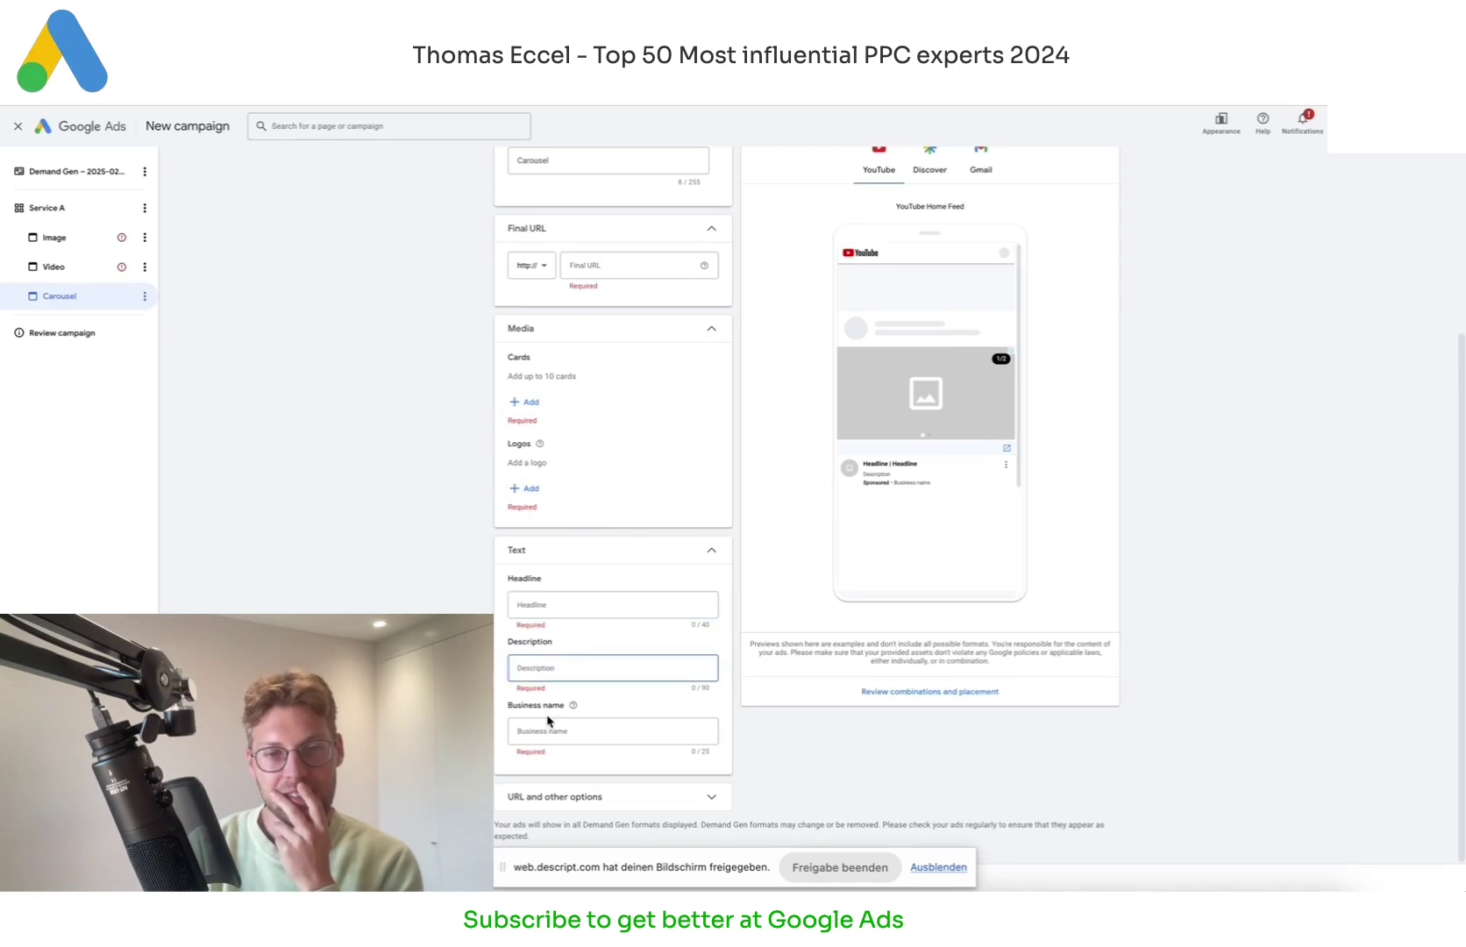
{"action": "left_click", "coordinate": [551, 743]}
{"action": "left_click", "coordinate": [546, 601]}
{"action": "left_click", "coordinate": [543, 678]}
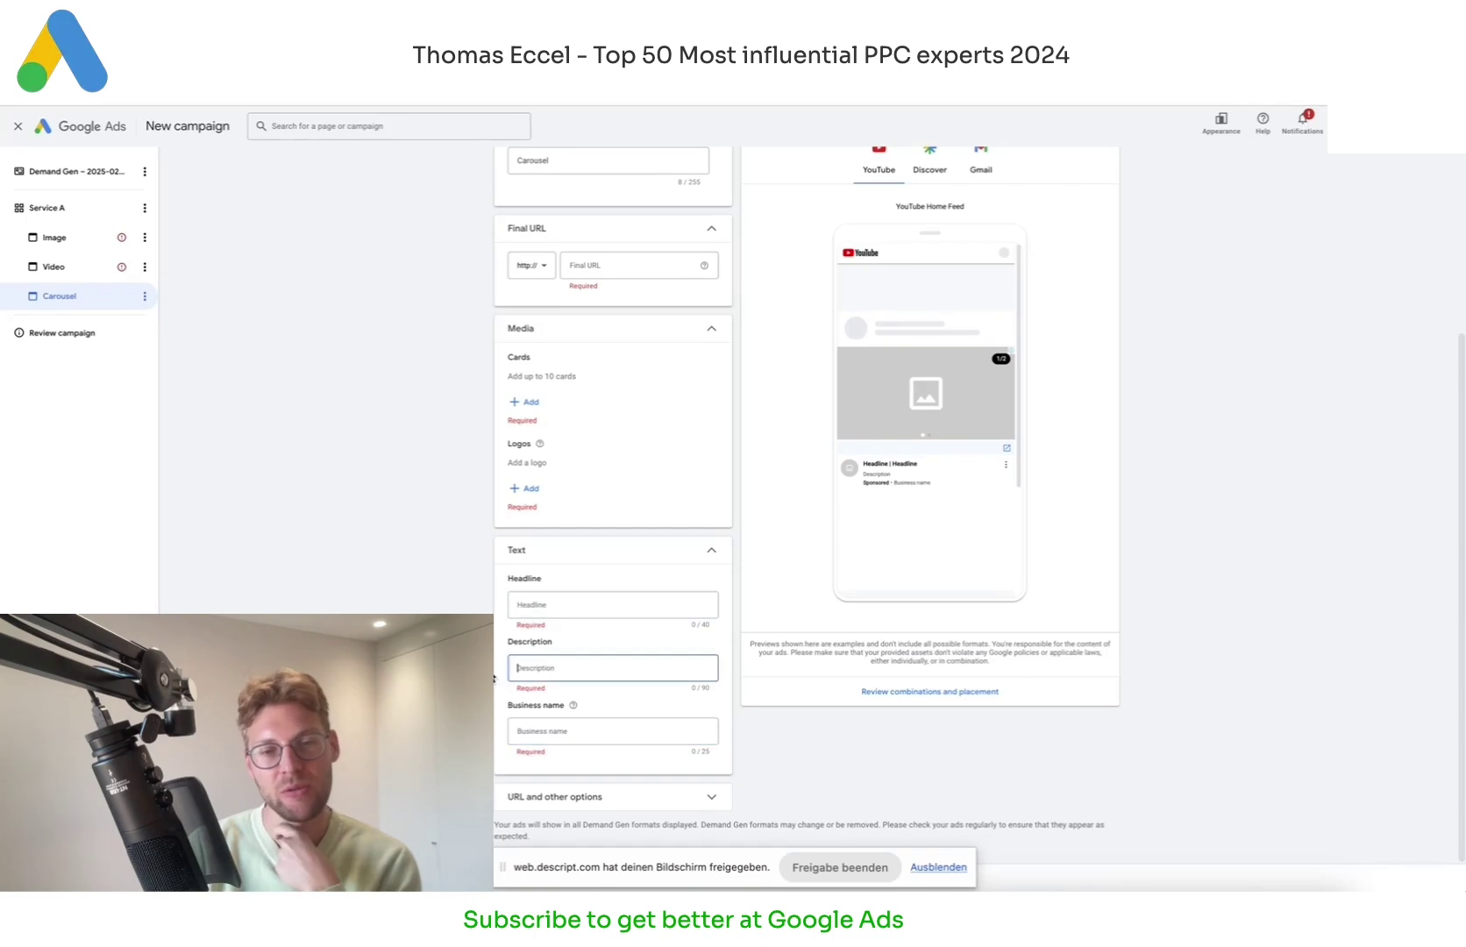
{"action": "left_click", "coordinate": [566, 809]}
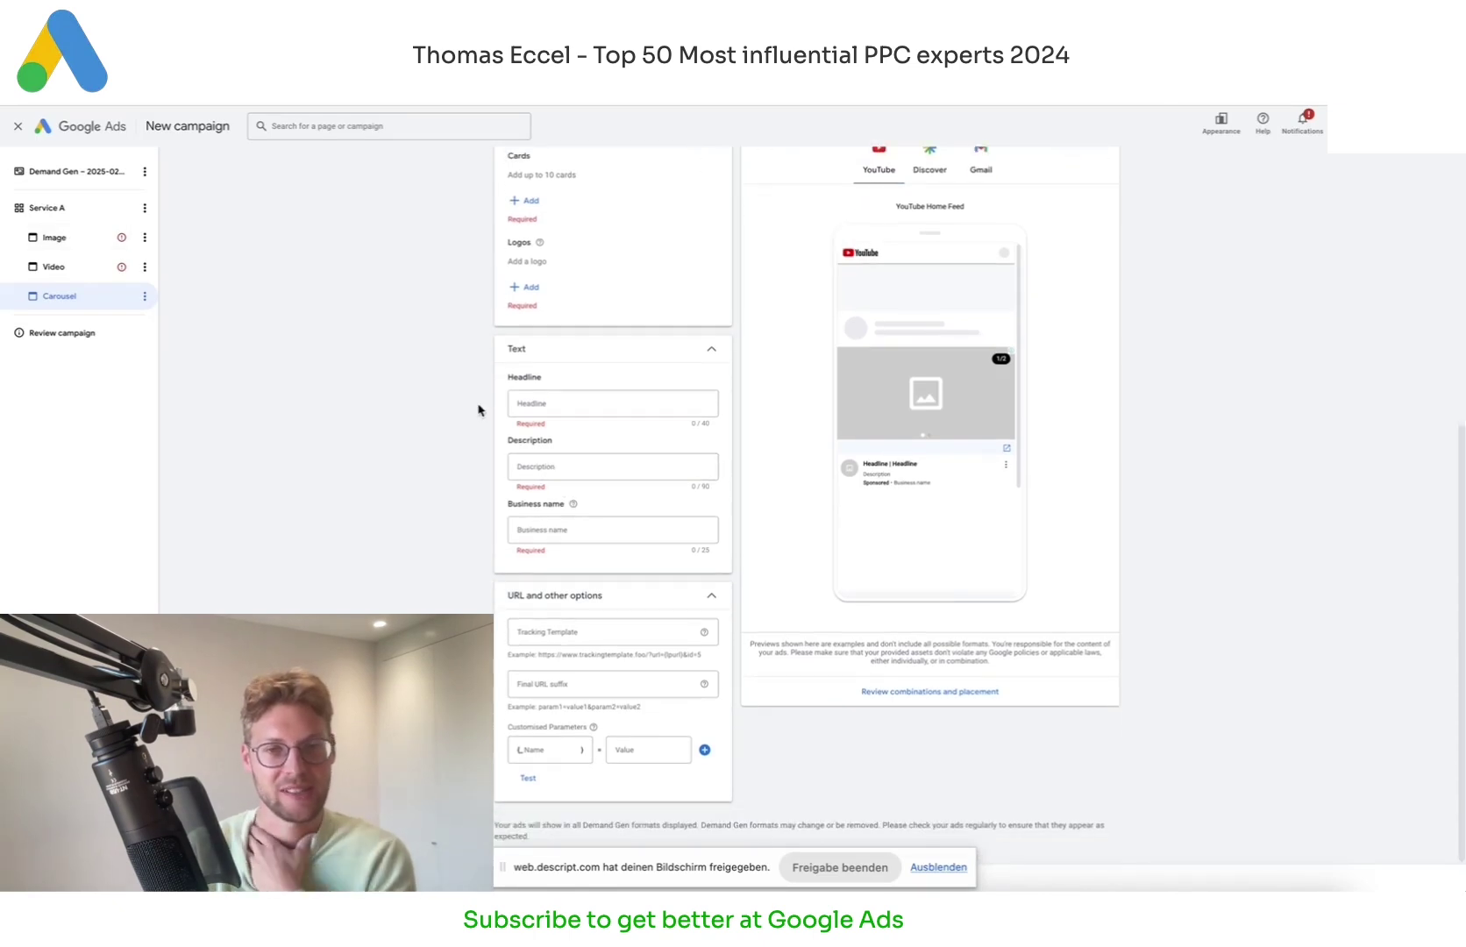
Step: Open the campaign review and expand the additional details of the Service A ad group
{"action": "scroll", "coordinate": [536, 445], "scroll_direction": "up", "scroll_amount": 5}
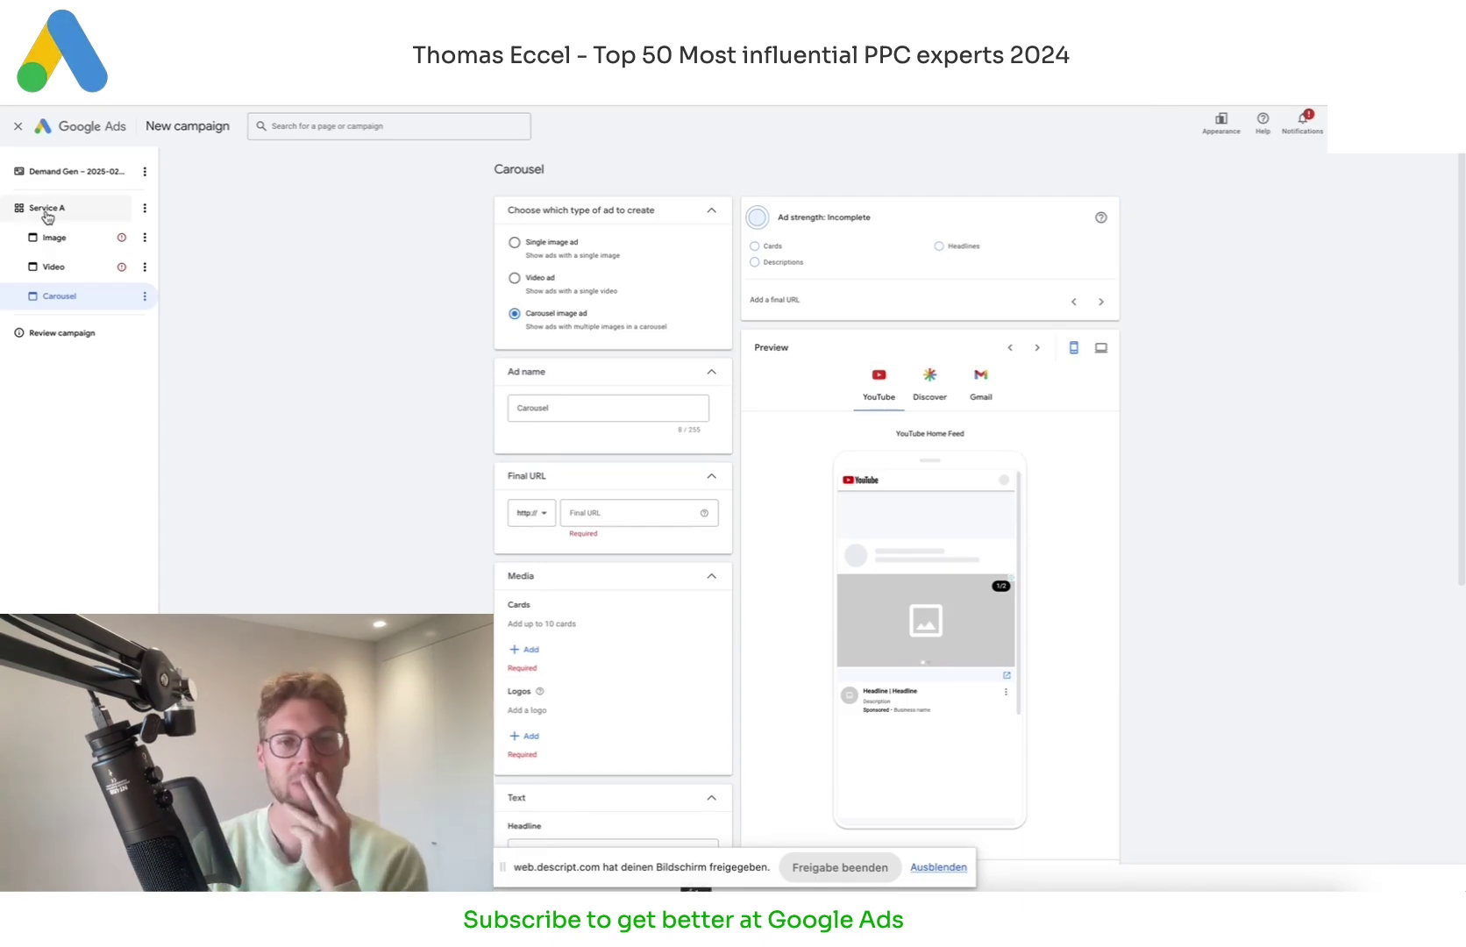
{"action": "left_click", "coordinate": [59, 332]}
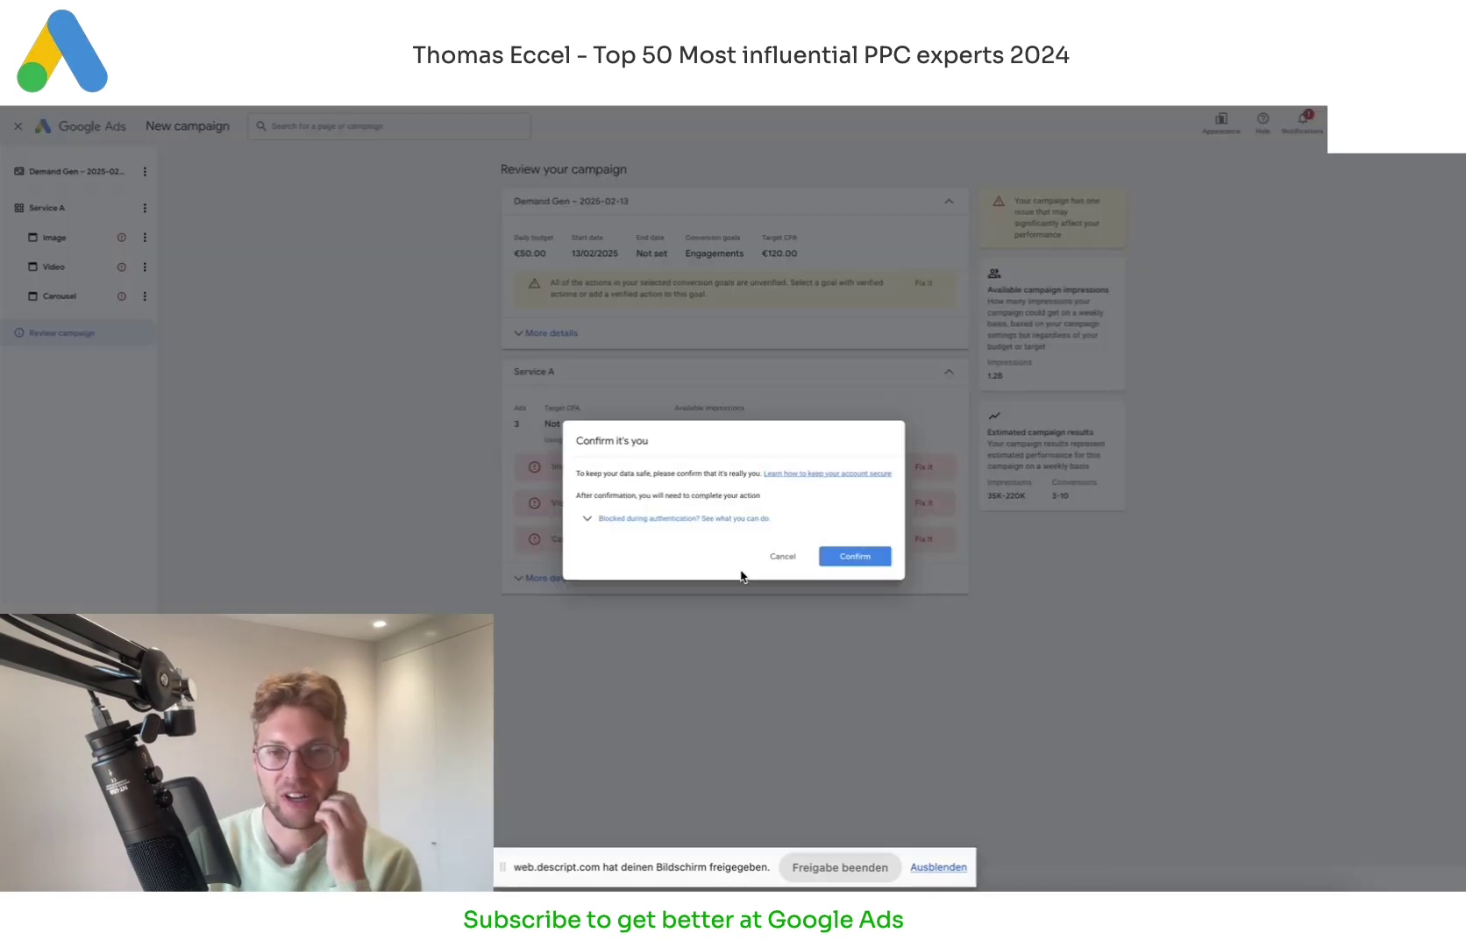
{"action": "left_click", "coordinate": [741, 579]}
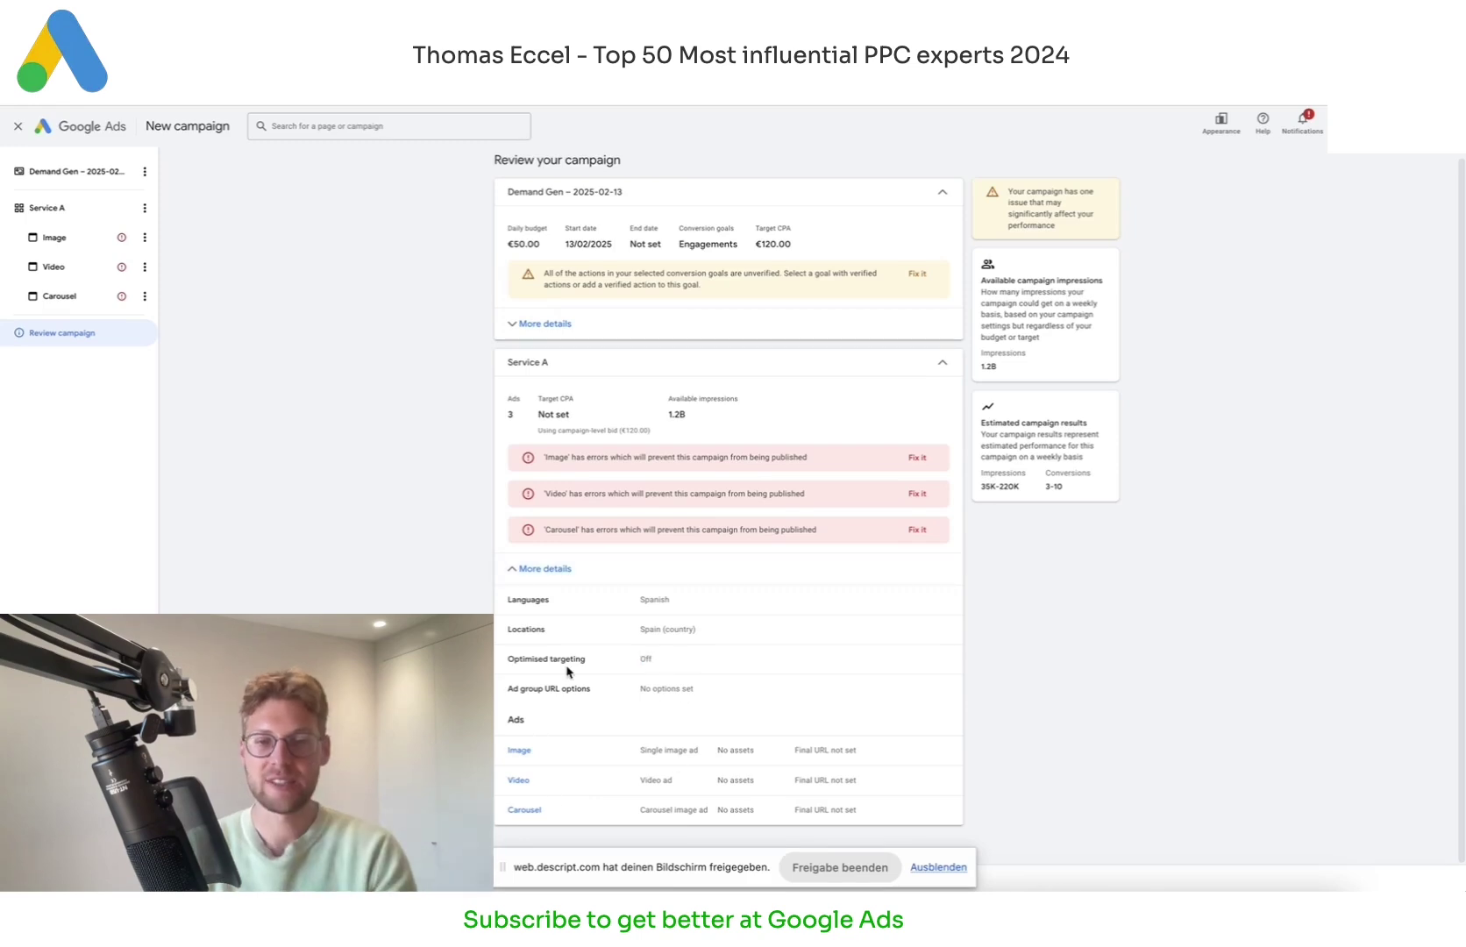
Step: Examine the estimated weekly campaign results for impressions and conversions in the campaign review
{"action": "left_click_drag", "start_coordinate": [1081, 487], "coordinate": [990, 422]}
{"action": "left_click", "coordinate": [990, 422]}
{"action": "triple_click", "coordinate": [1019, 446]}
{"action": "left_click", "coordinate": [1014, 444]}
{"action": "double_click", "coordinate": [1081, 434]}
{"action": "triple_click", "coordinate": [1081, 434]}
{"action": "left_click", "coordinate": [1081, 434]}
{"action": "left_click_drag", "start_coordinate": [1097, 495], "coordinate": [980, 399]}
{"action": "left_click", "coordinate": [1070, 452]}
{"action": "left_click_drag", "start_coordinate": [1085, 488], "coordinate": [973, 425]}
{"action": "left_click", "coordinate": [1043, 430]}
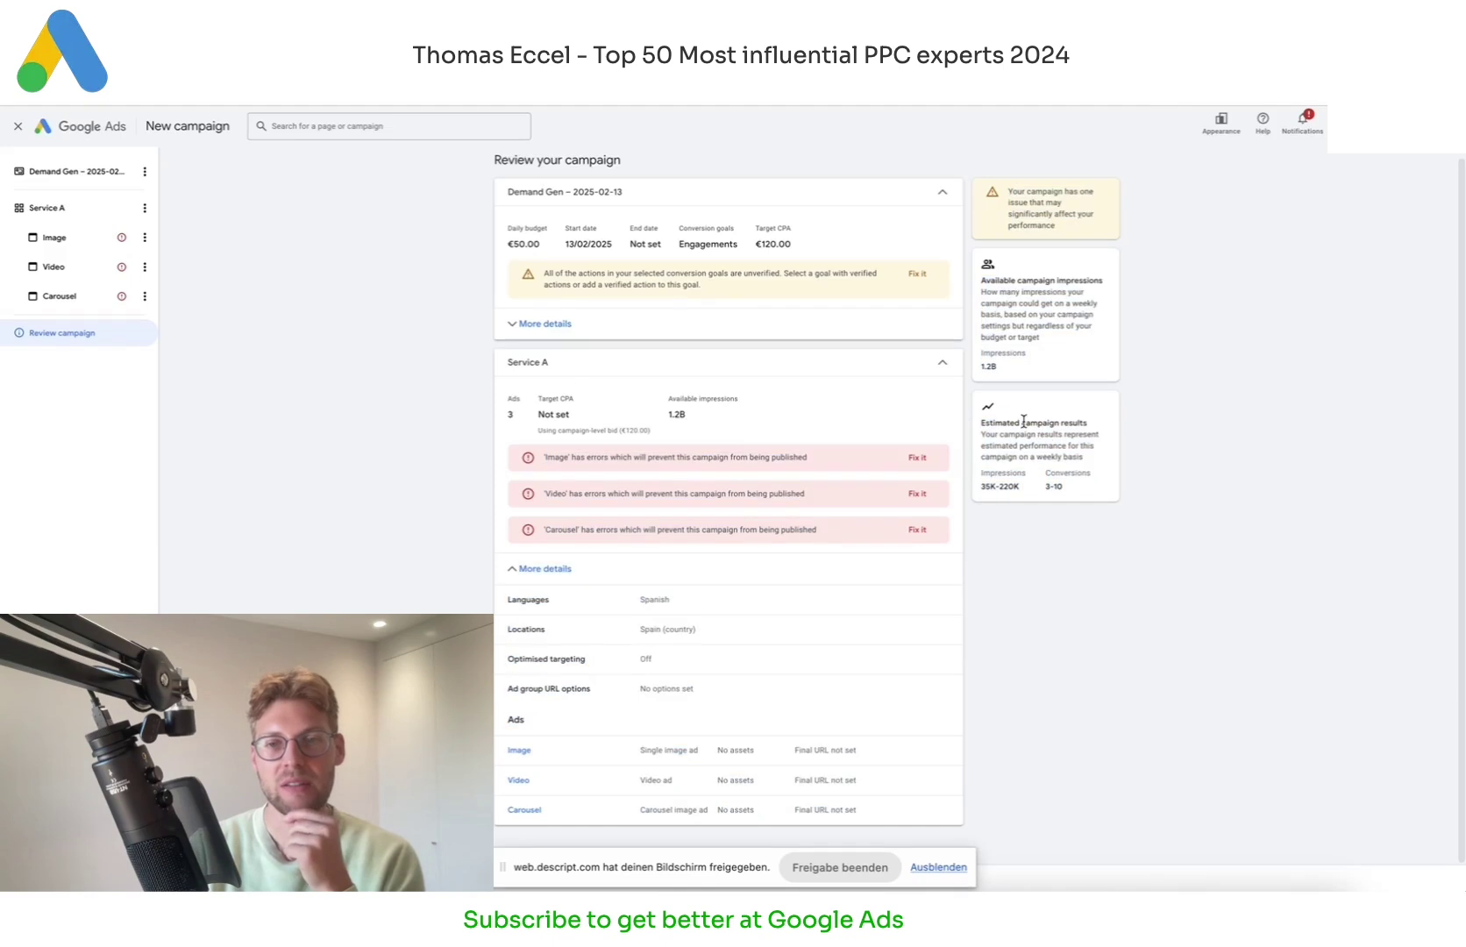
Step: Expand the campaign's additional details and check its devices, ad schedule and Google video partners settings
{"action": "left_click", "coordinate": [544, 323]}
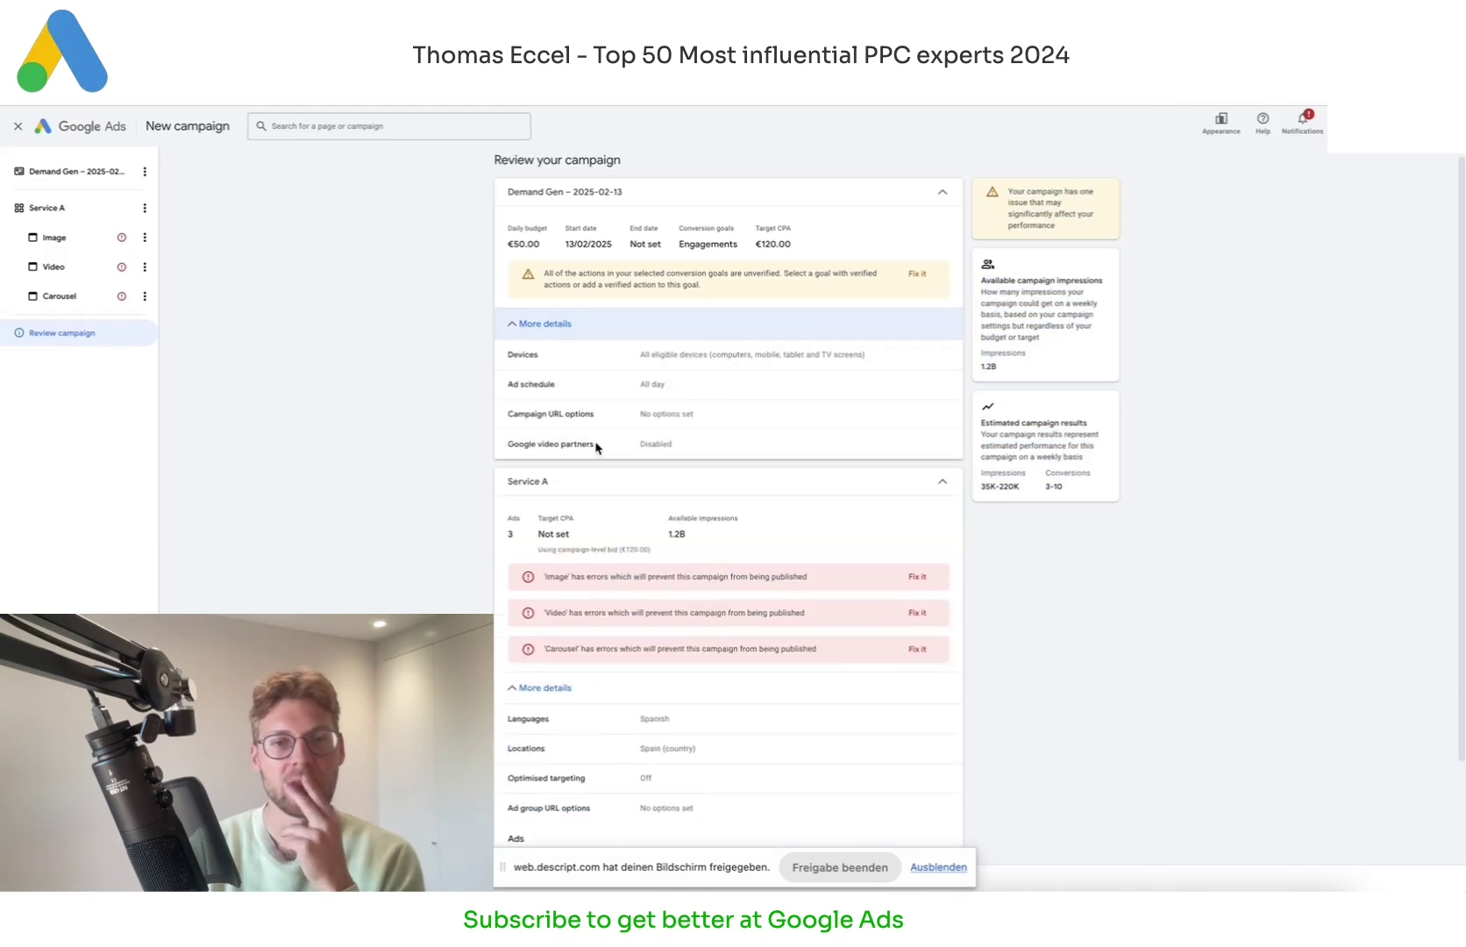
{"action": "left_click", "coordinate": [640, 445]}
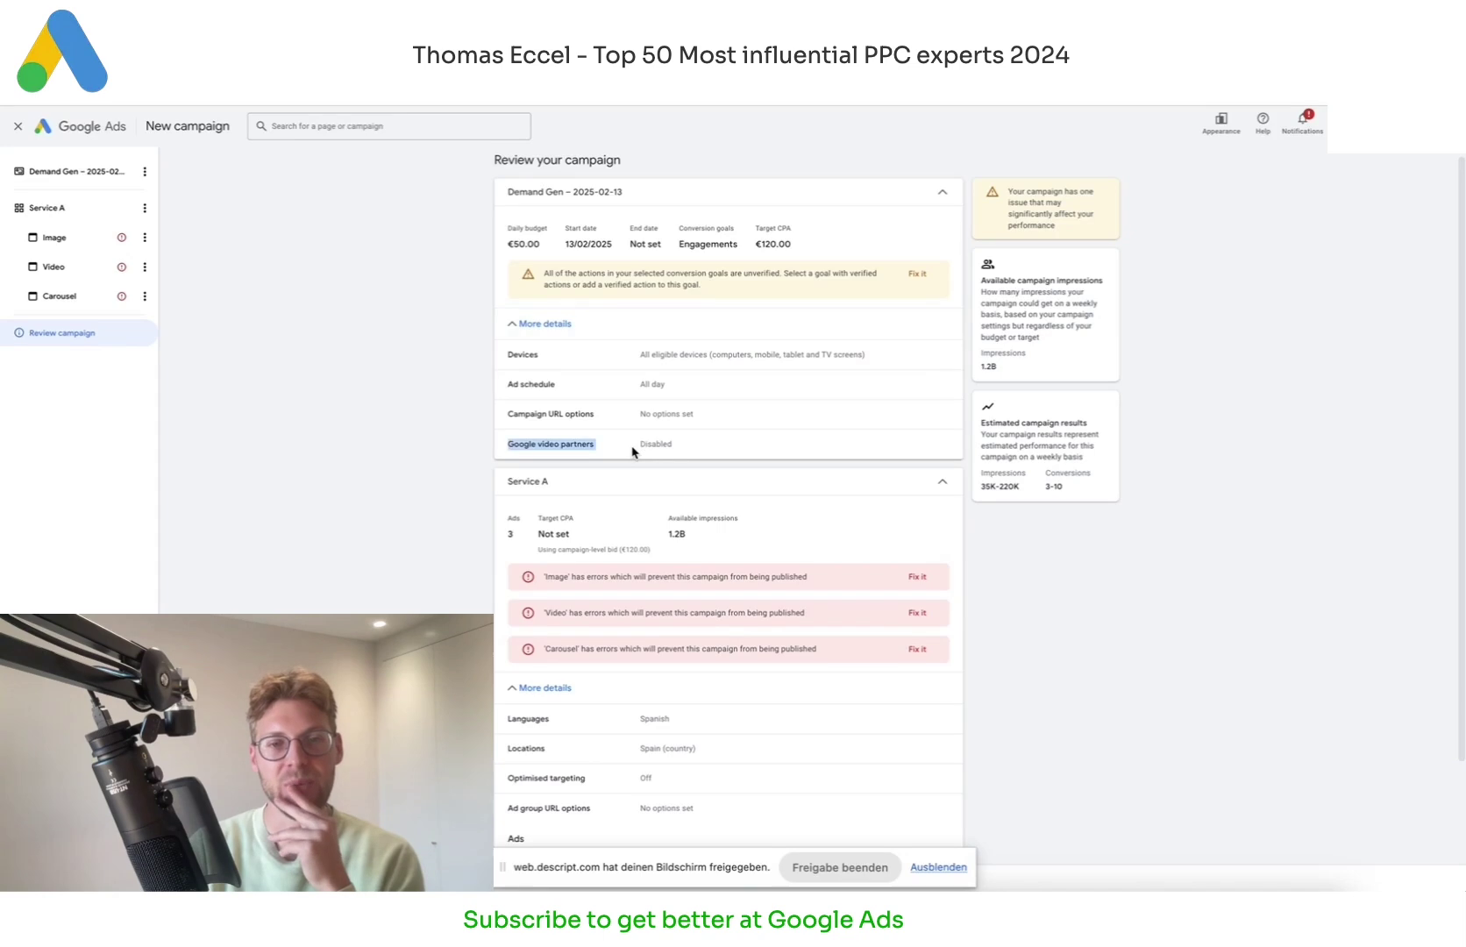
{"action": "left_click", "coordinate": [673, 383]}
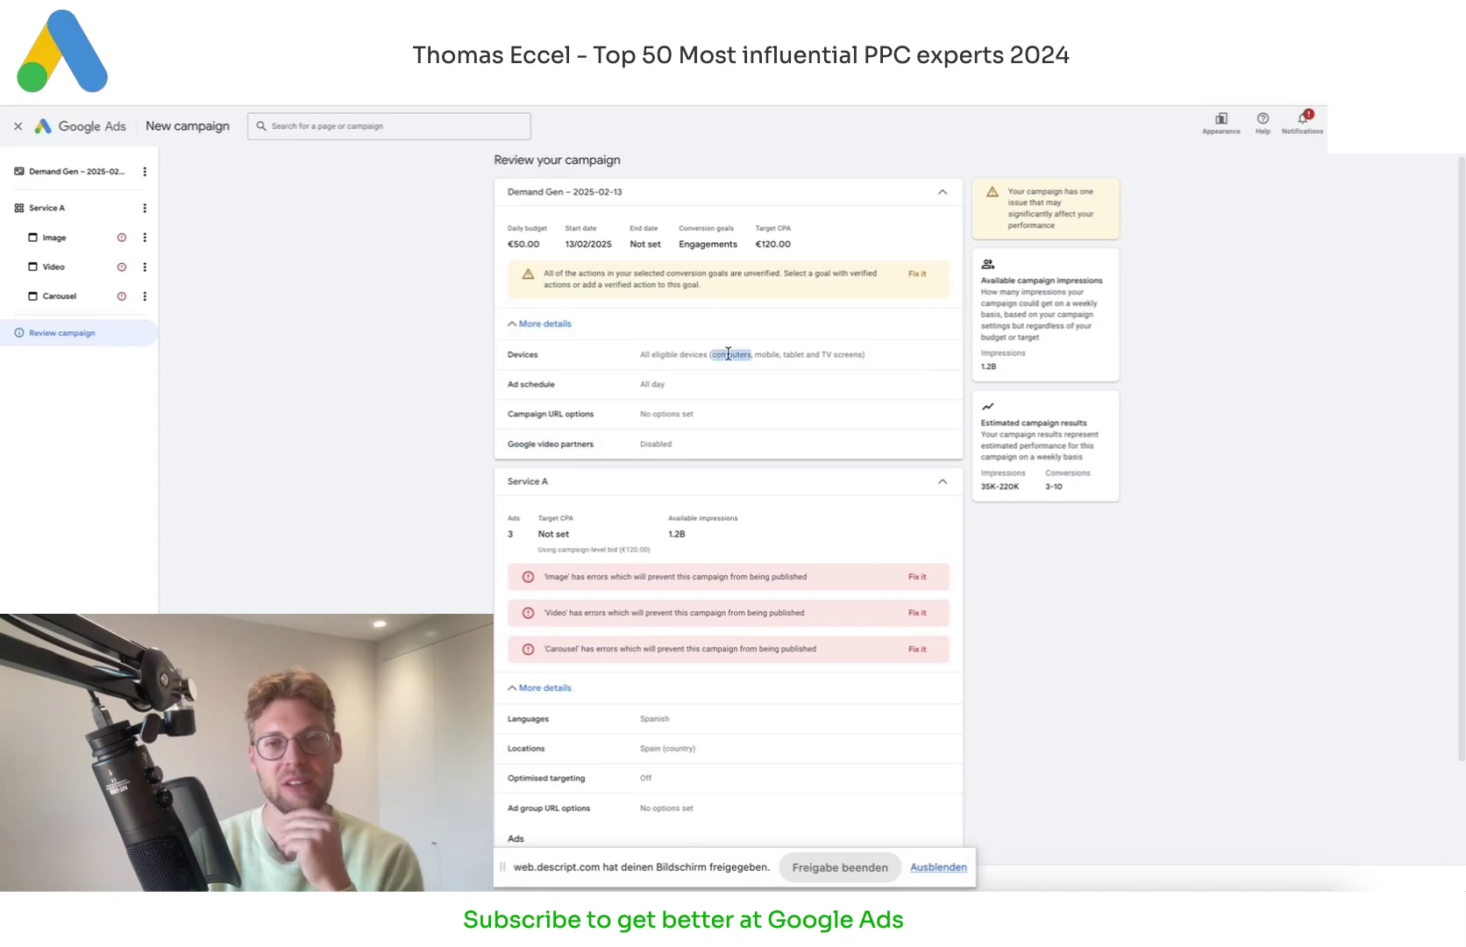
{"action": "triple_click", "coordinate": [665, 355]}
{"action": "left_click", "coordinate": [659, 384]}
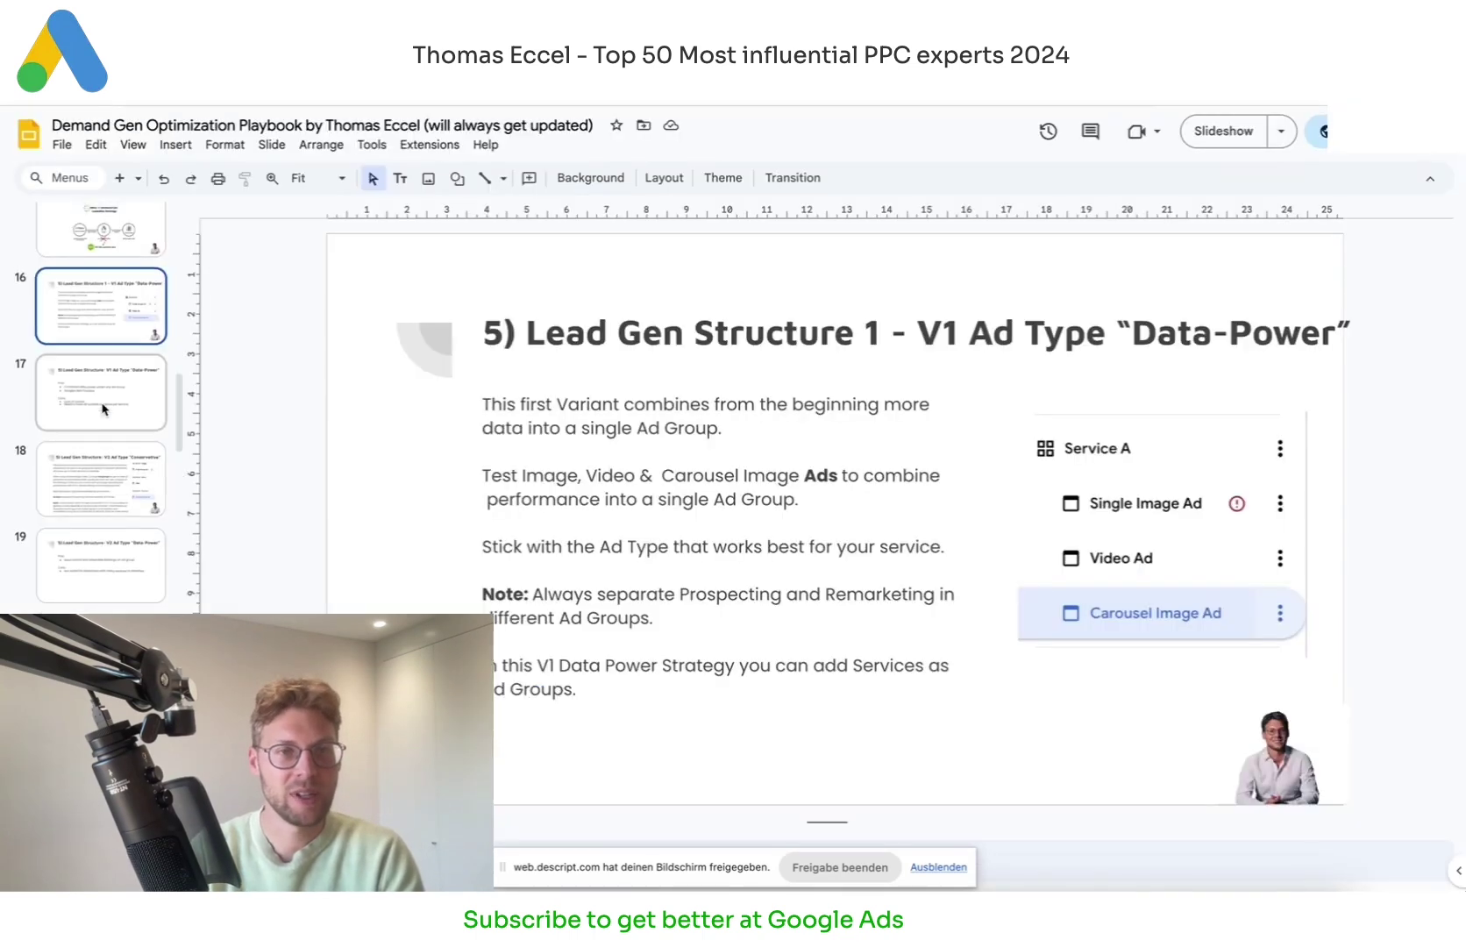
Step: Browse the Lead Gen and E-Com ad structure slides in the Demand Gen Optimization Playbook in Google Slides
{"action": "scroll", "coordinate": [104, 413], "scroll_direction": "down", "scroll_amount": 1}
{"action": "left_click", "coordinate": [103, 412]}
{"action": "scroll", "coordinate": [105, 491], "scroll_direction": "down", "scroll_amount": 3}
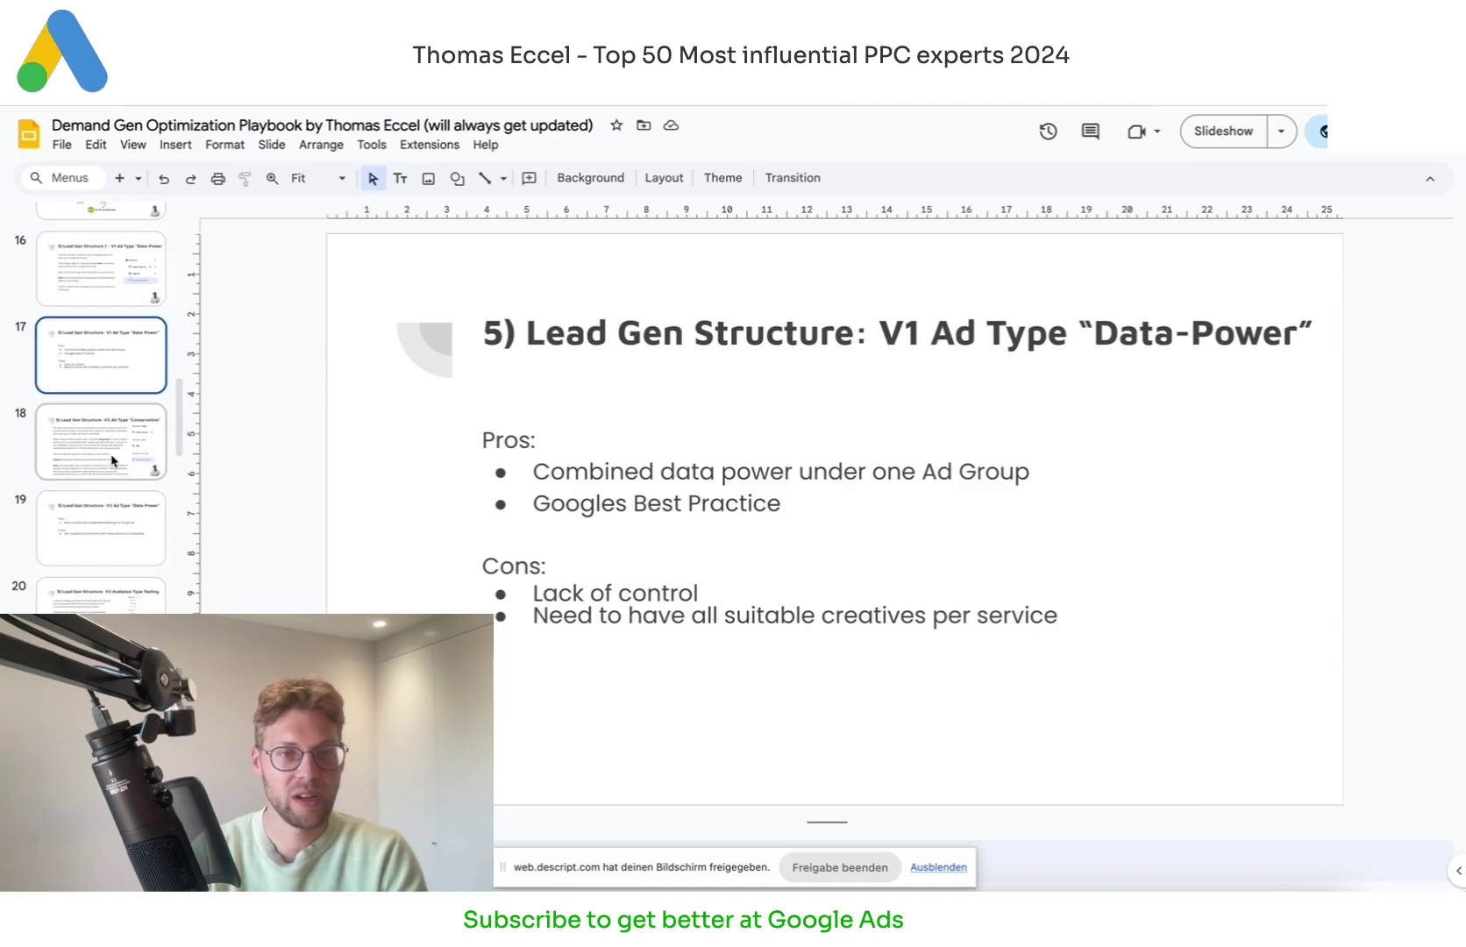
{"action": "left_click", "coordinate": [104, 526]}
{"action": "scroll", "coordinate": [104, 541], "scroll_direction": "down", "scroll_amount": 2}
{"action": "left_click", "coordinate": [105, 542]}
{"action": "scroll", "coordinate": [107, 542], "scroll_direction": "down", "scroll_amount": 2}
{"action": "left_click", "coordinate": [111, 542]}
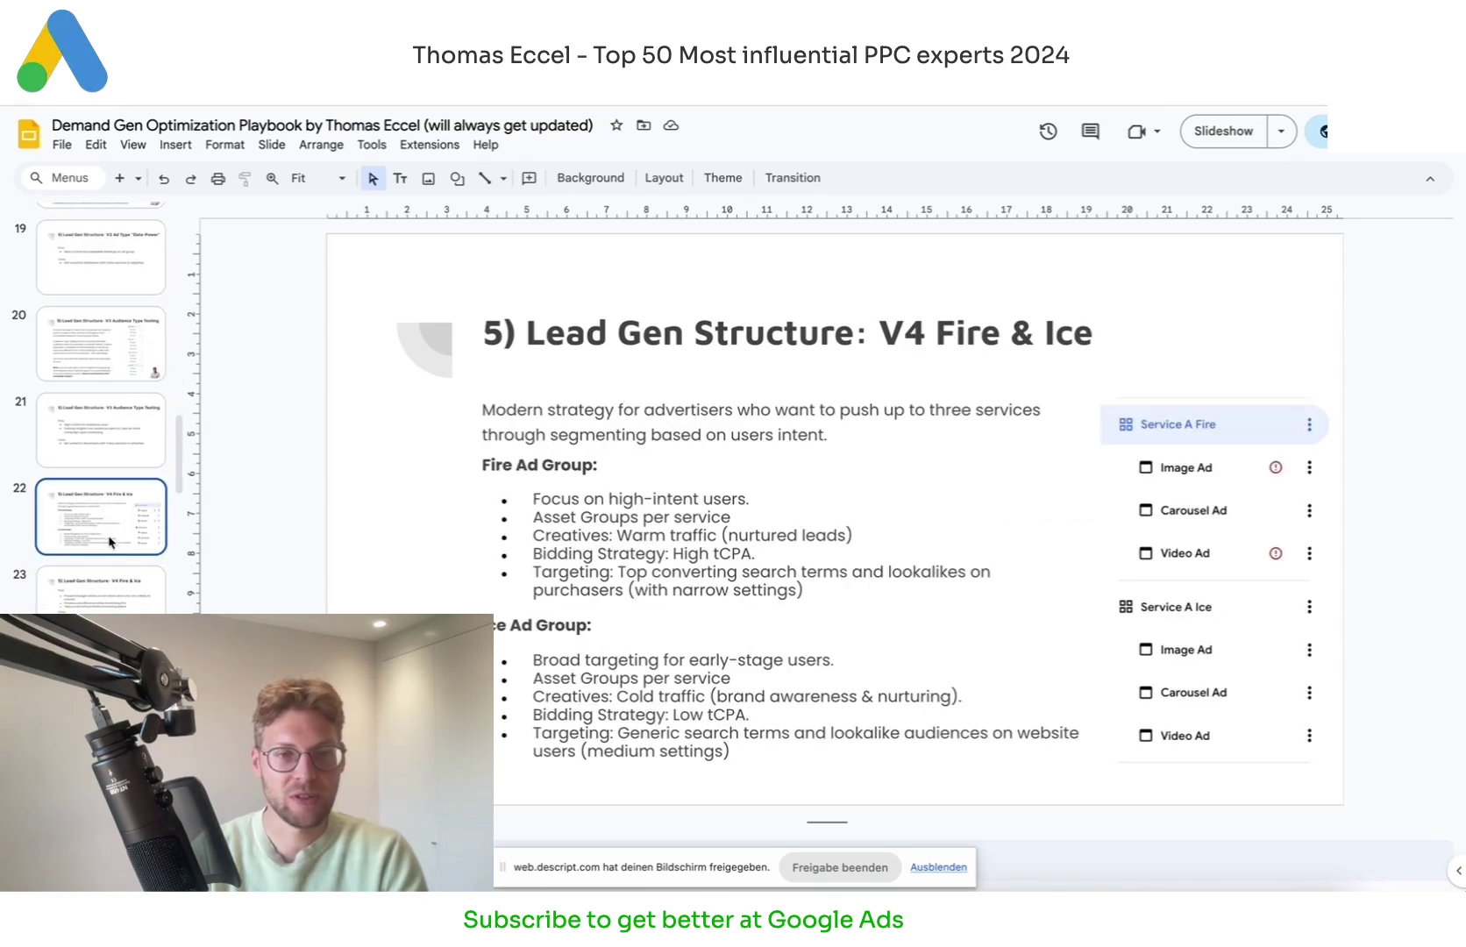
{"action": "scroll", "coordinate": [109, 526], "scroll_direction": "down", "scroll_amount": 3}
{"action": "left_click", "coordinate": [110, 438]}
Step: Go back to the playbook's Important Notes slide and look over the first slides that follow it
{"action": "scroll", "coordinate": [103, 491], "scroll_direction": "up", "scroll_amount": 10}
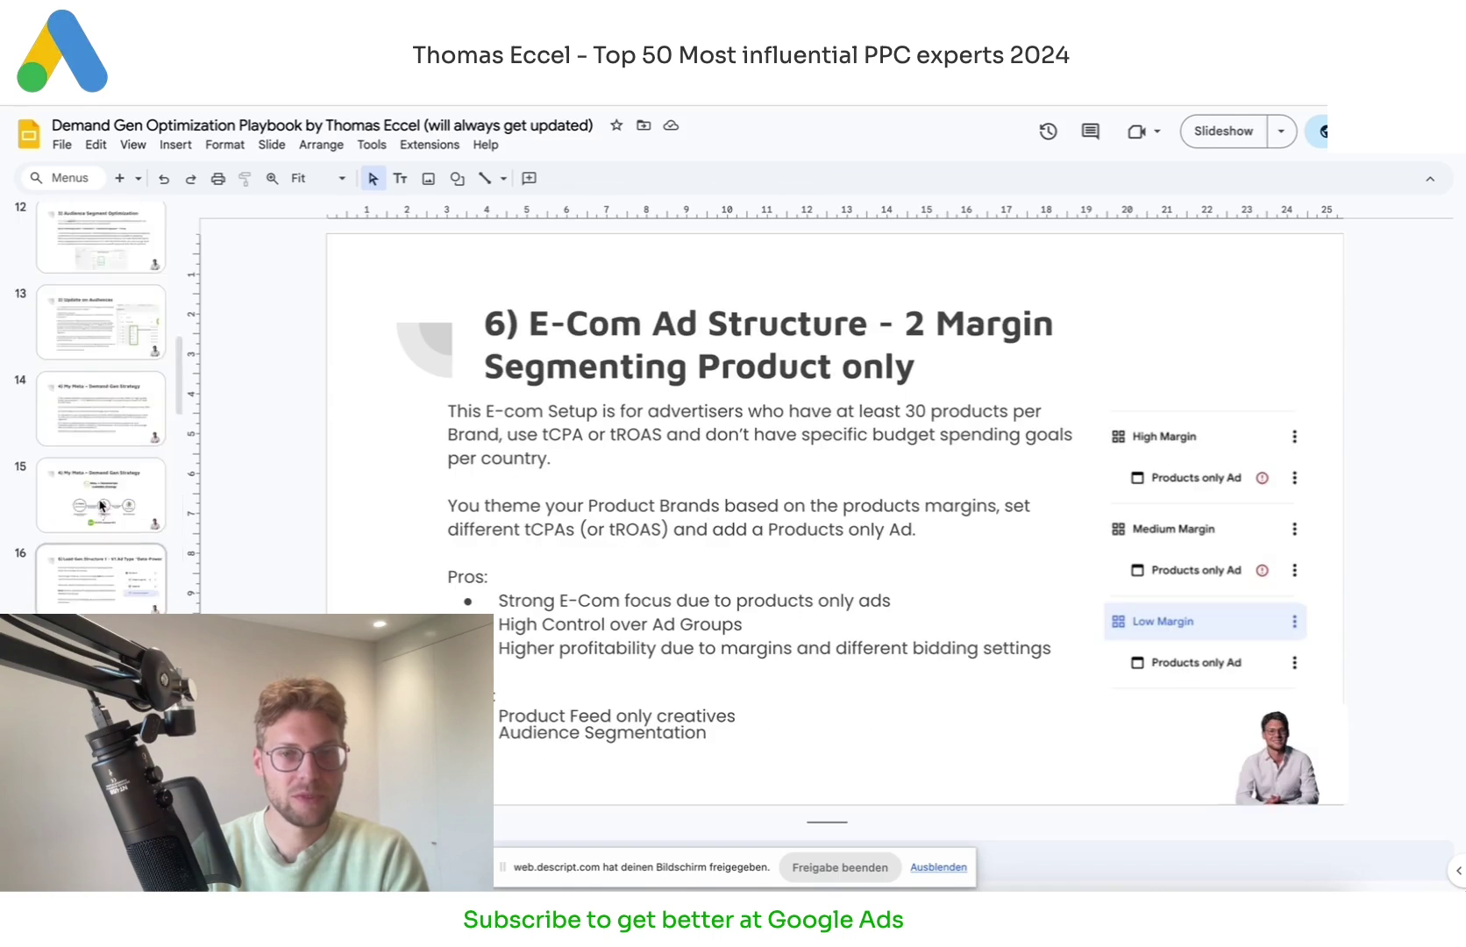
{"action": "left_click", "coordinate": [94, 403]}
{"action": "scroll", "coordinate": [91, 438], "scroll_direction": "down", "scroll_amount": 3}
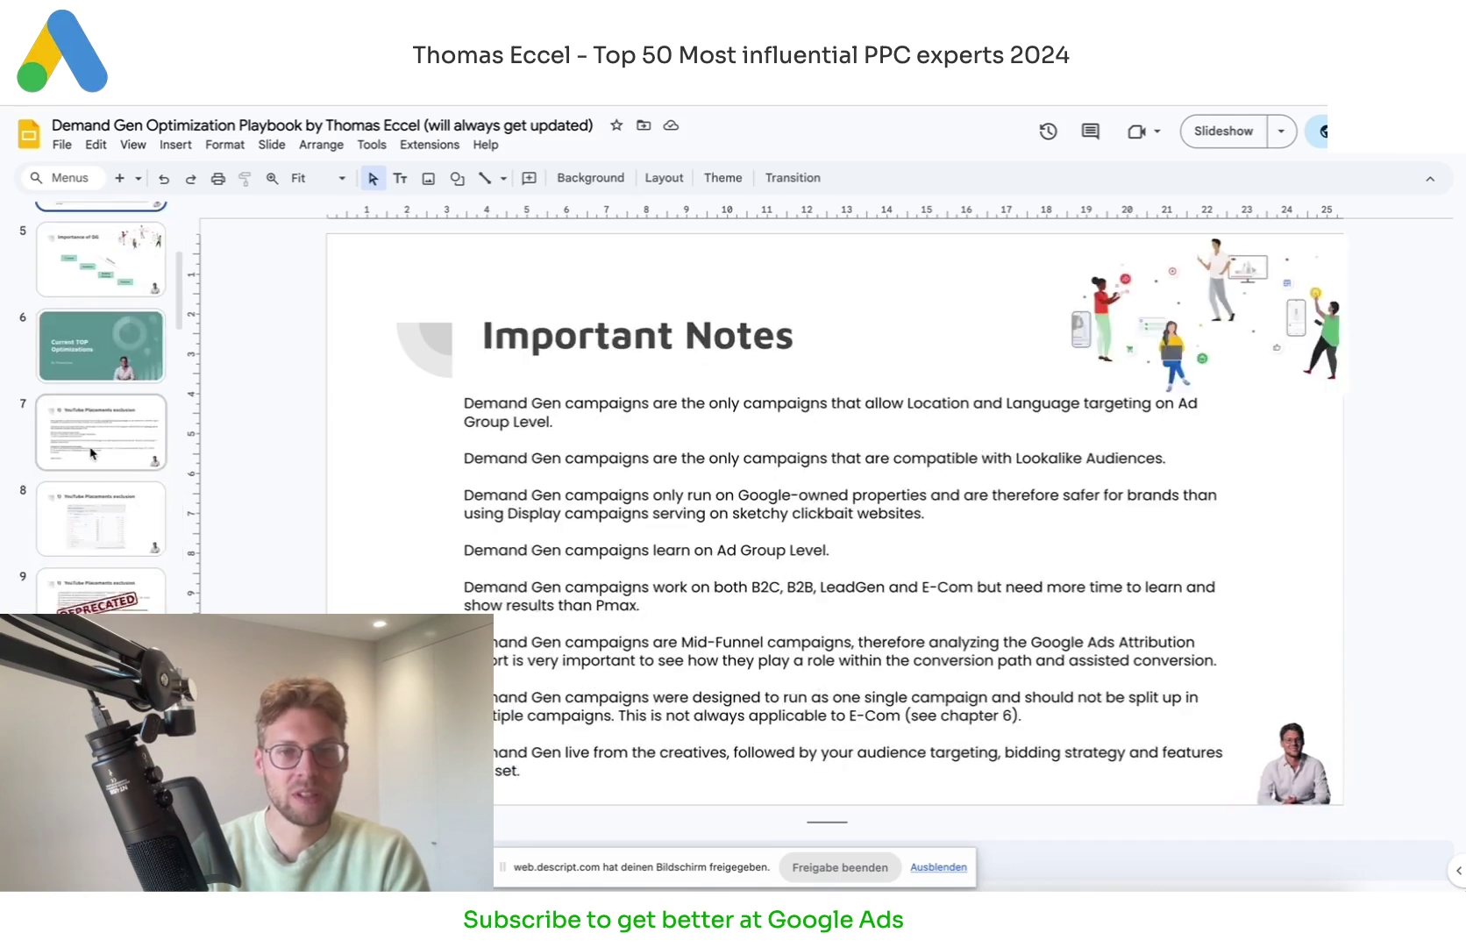
Step: Examine the playbook's YouTube Placements exclusion slide and switch back to the campaign review in Google Ads
{"action": "left_click", "coordinate": [141, 87]}
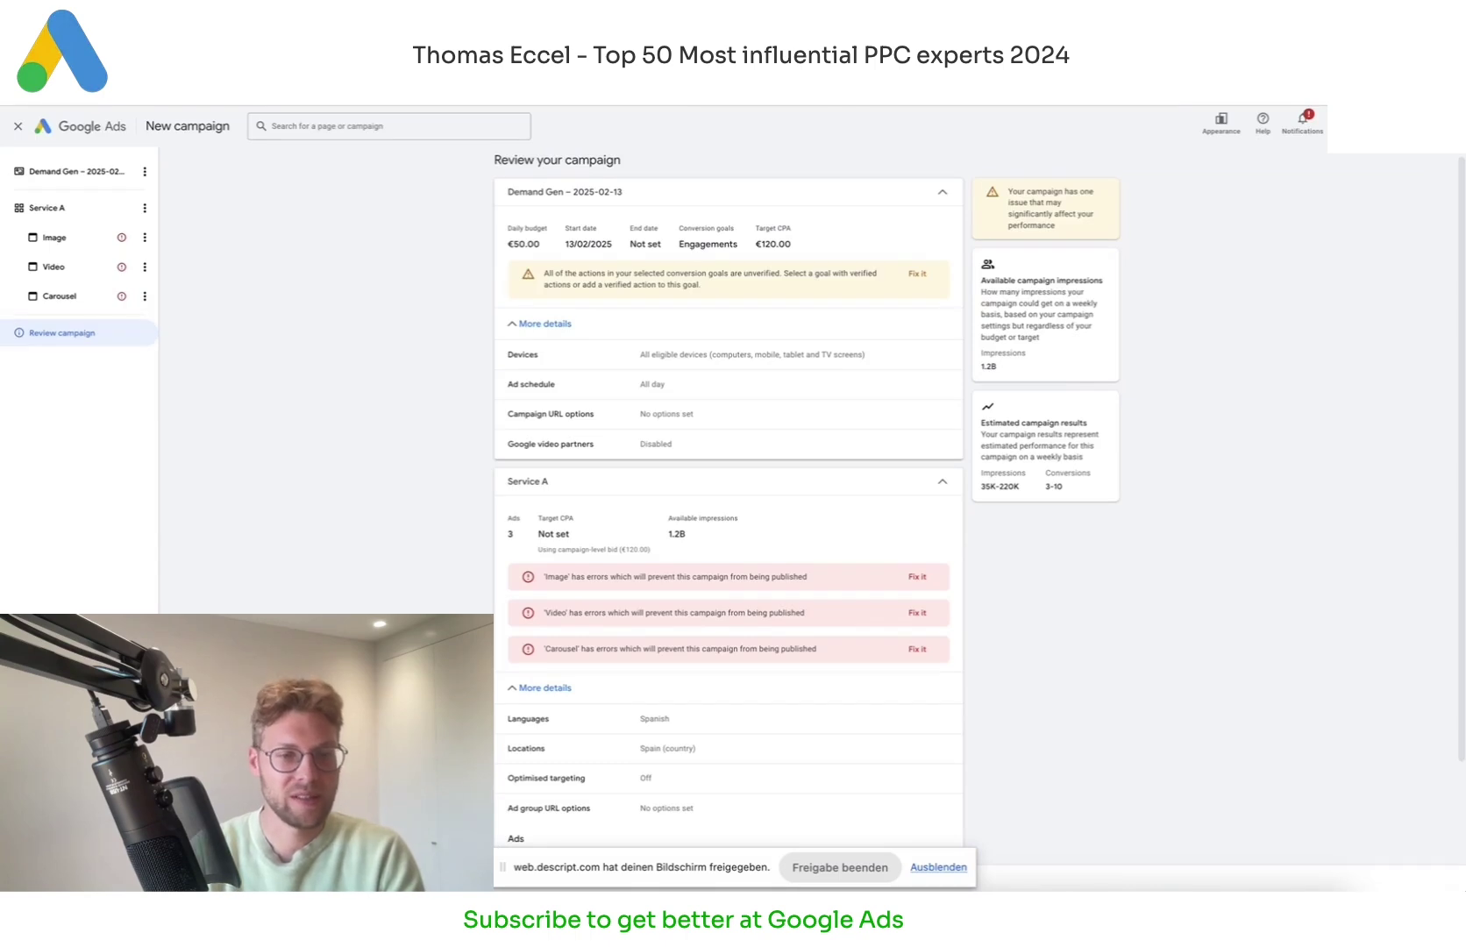
{"action": "key", "text": "ctrl+Tab"}
{"action": "left_click", "coordinate": [123, 430]}
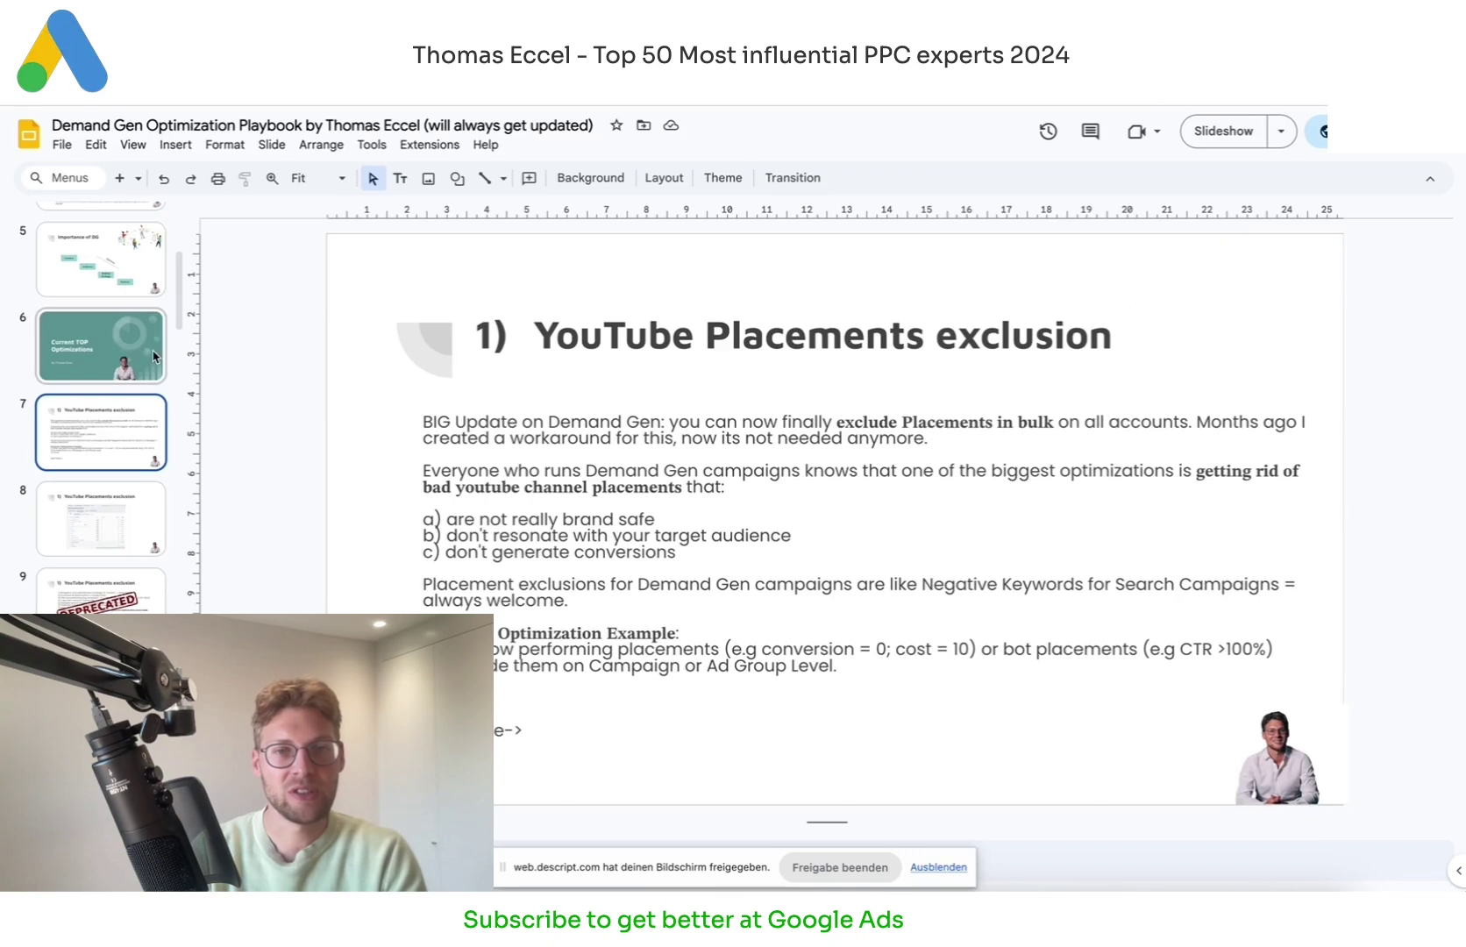
{"action": "left_click_drag", "start_coordinate": [533, 339], "coordinate": [1113, 339]}
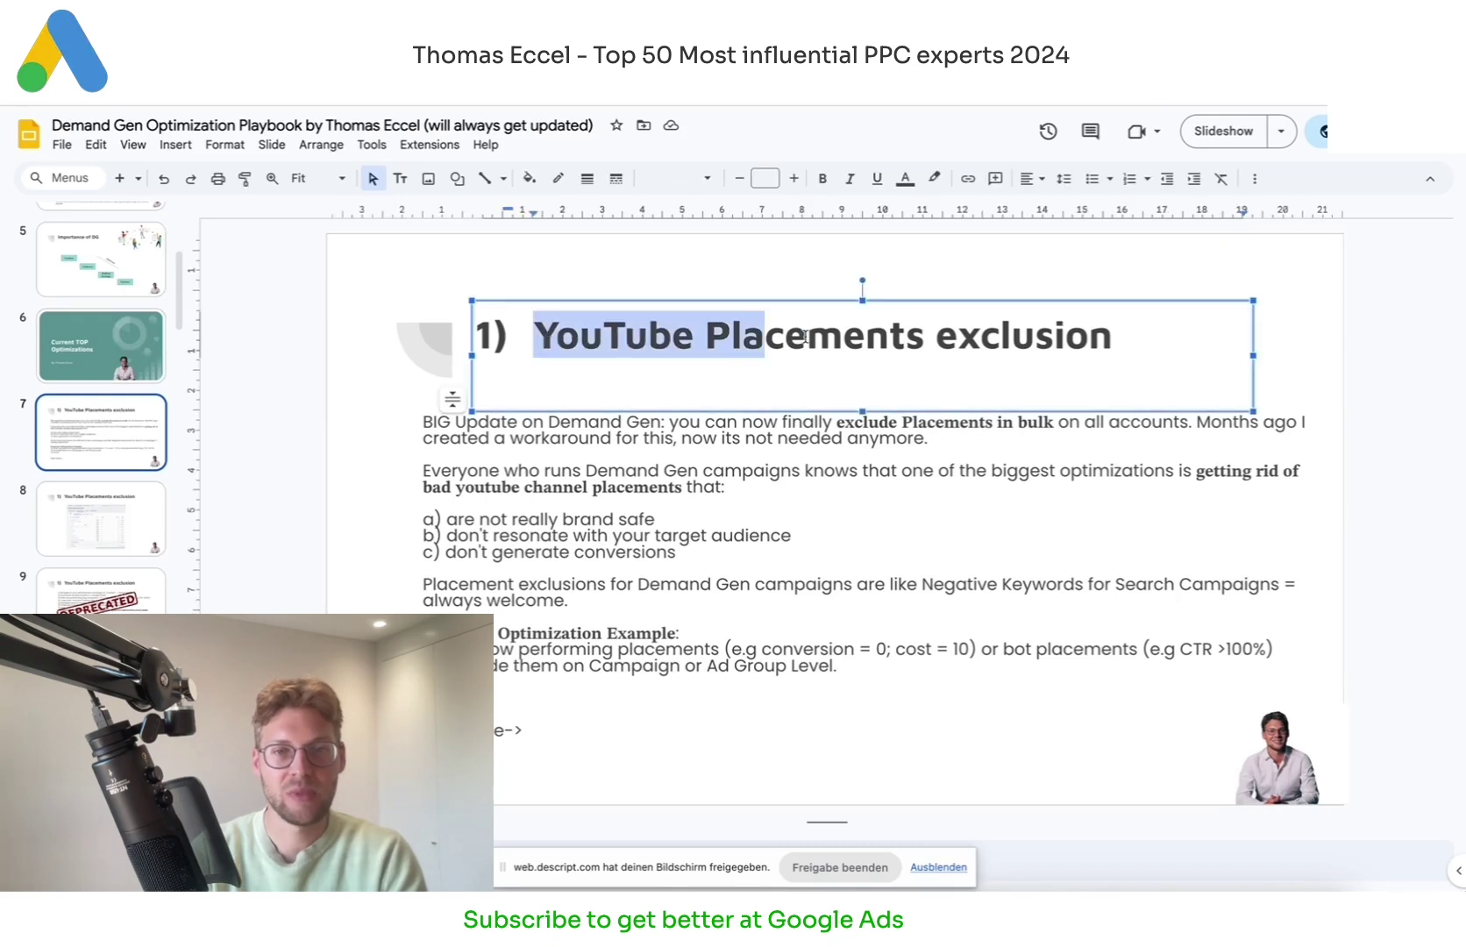
{"action": "left_click", "coordinate": [544, 411]}
{"action": "key", "text": "ctrl+Tab"}
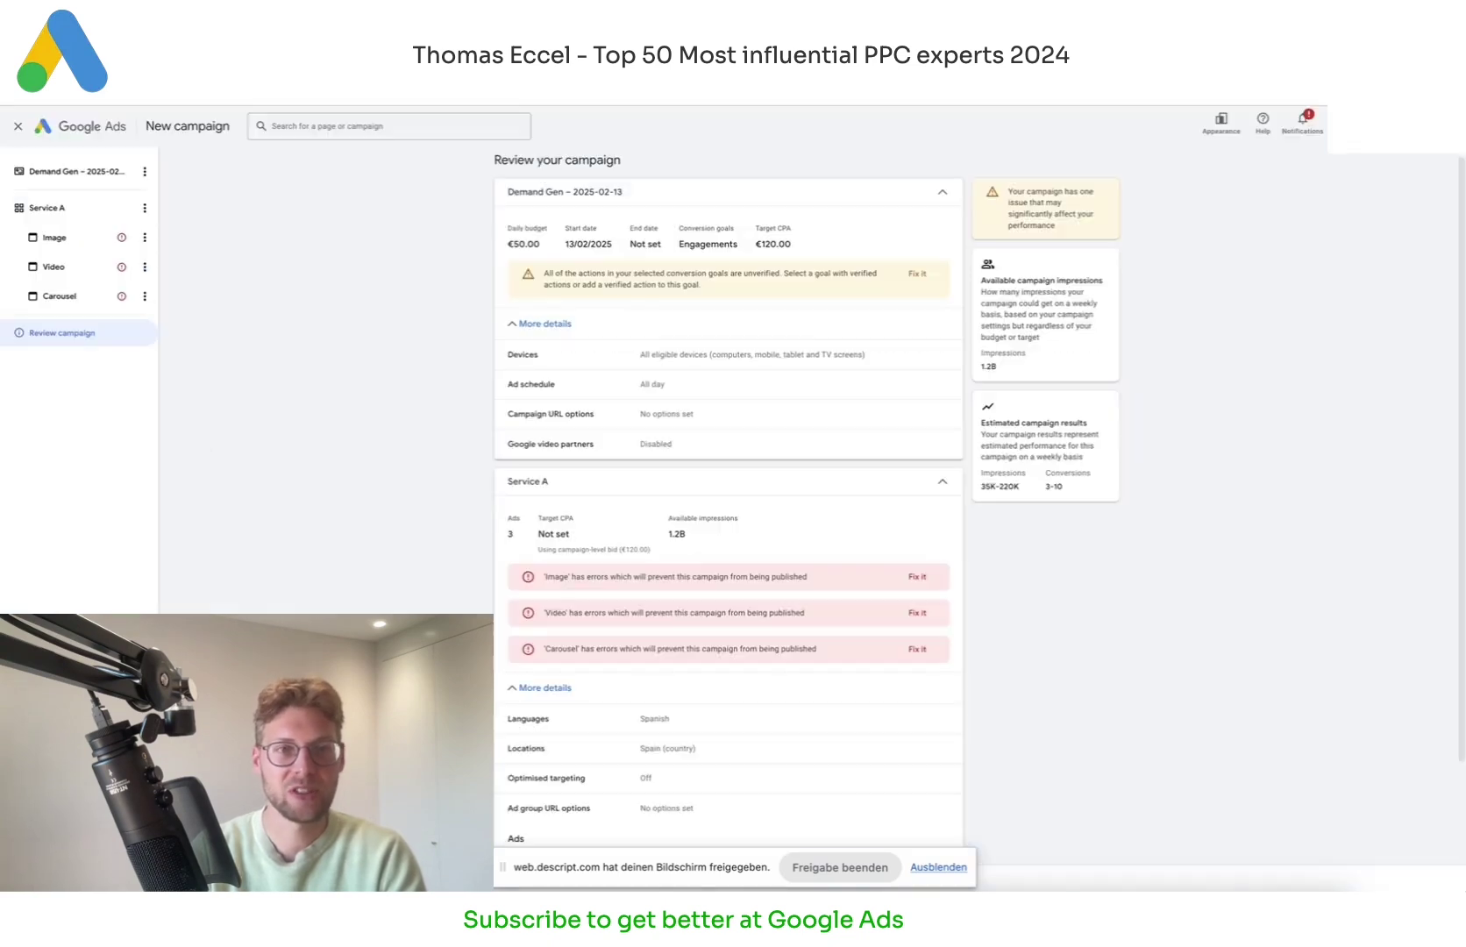